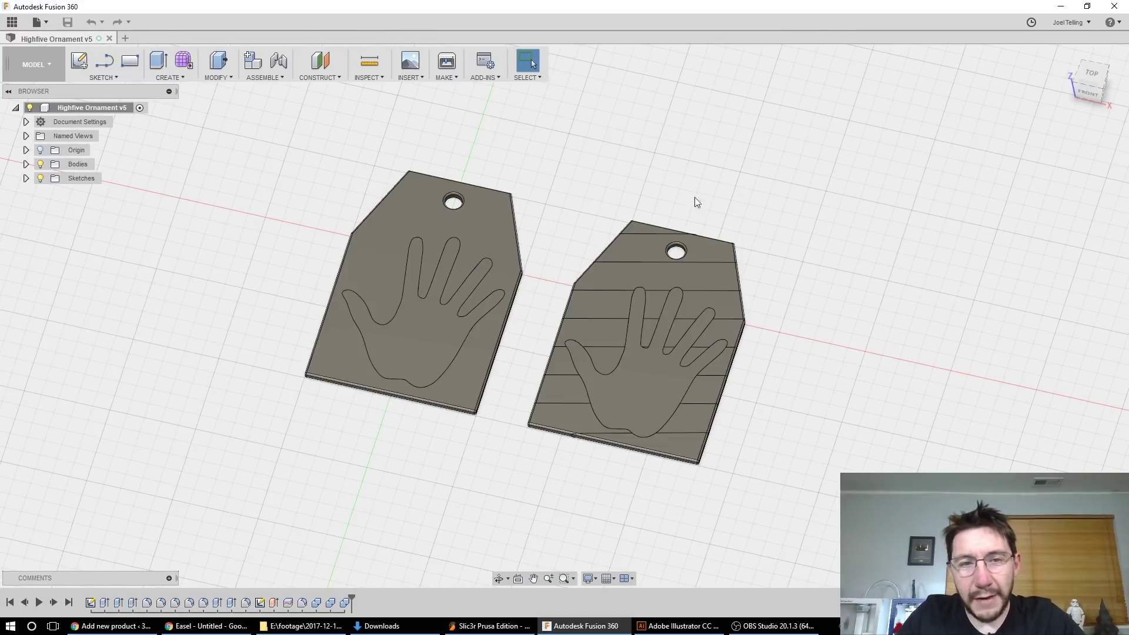
# Step: Check the hand faces on both tags, then close the Highfive Ornament v5 design
pyautogui.scroll(-2, 598, 260)
pyautogui.scroll(3, 597, 260)
pyautogui.moveTo(823, 264); pyautogui.dragTo(865, 275, button='middle')
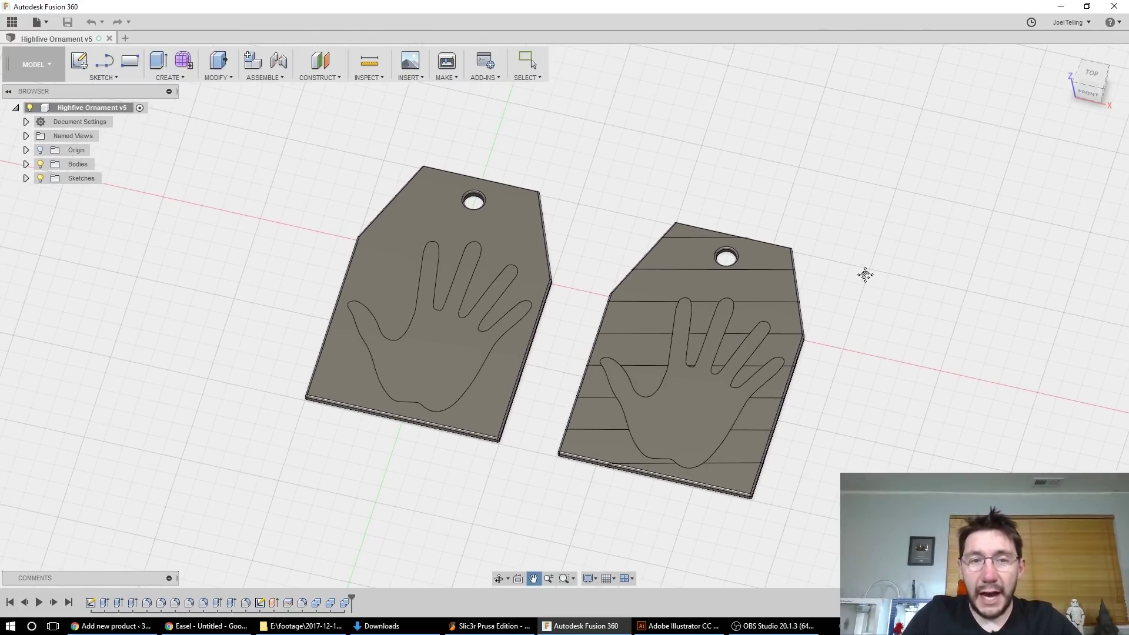
pyautogui.press('Escape')
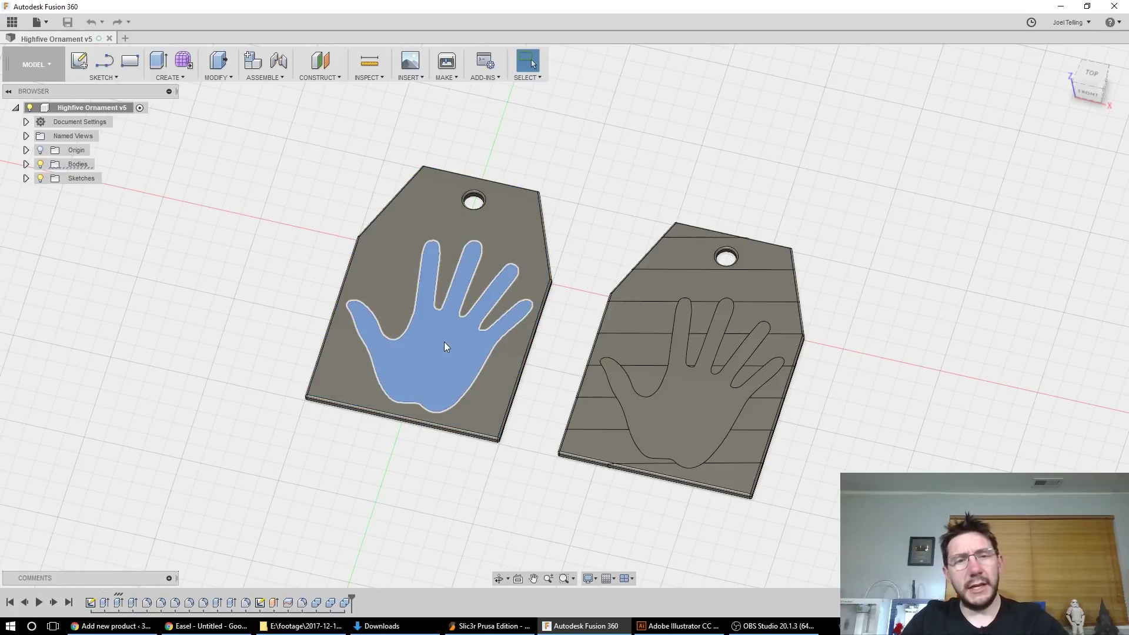
pyautogui.click(461, 323)
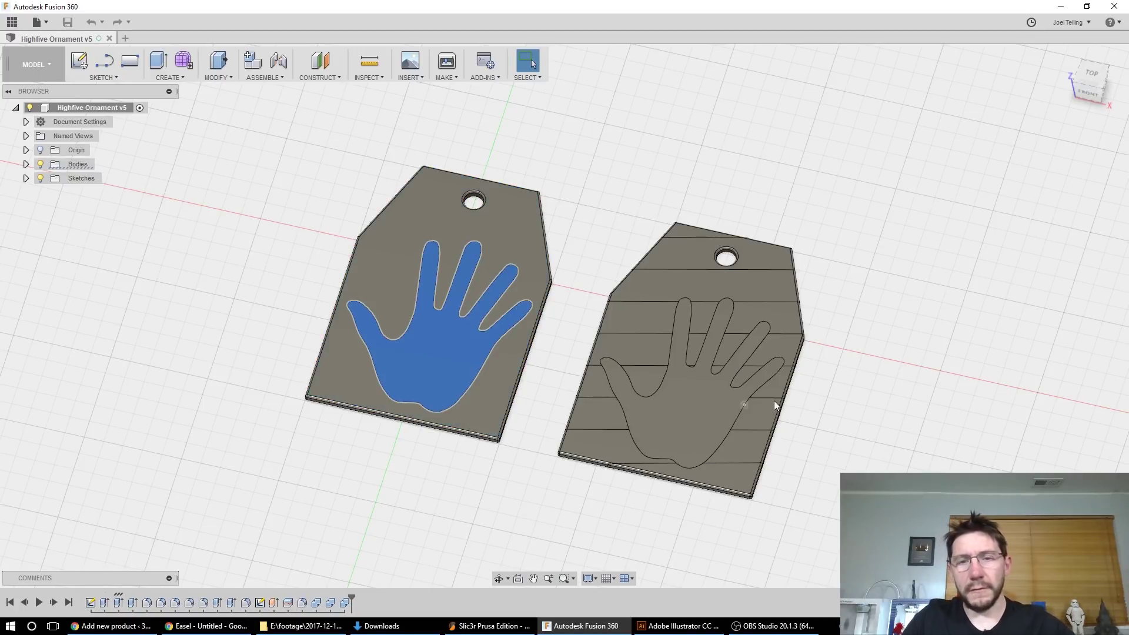
pyautogui.click(845, 390)
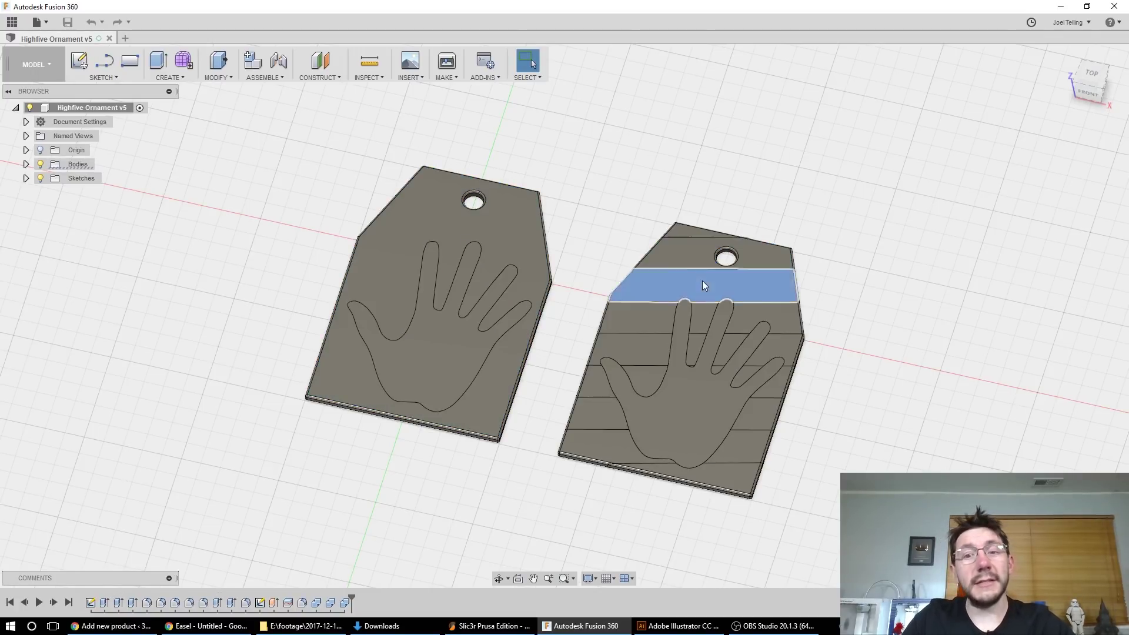
pyautogui.click(736, 347)
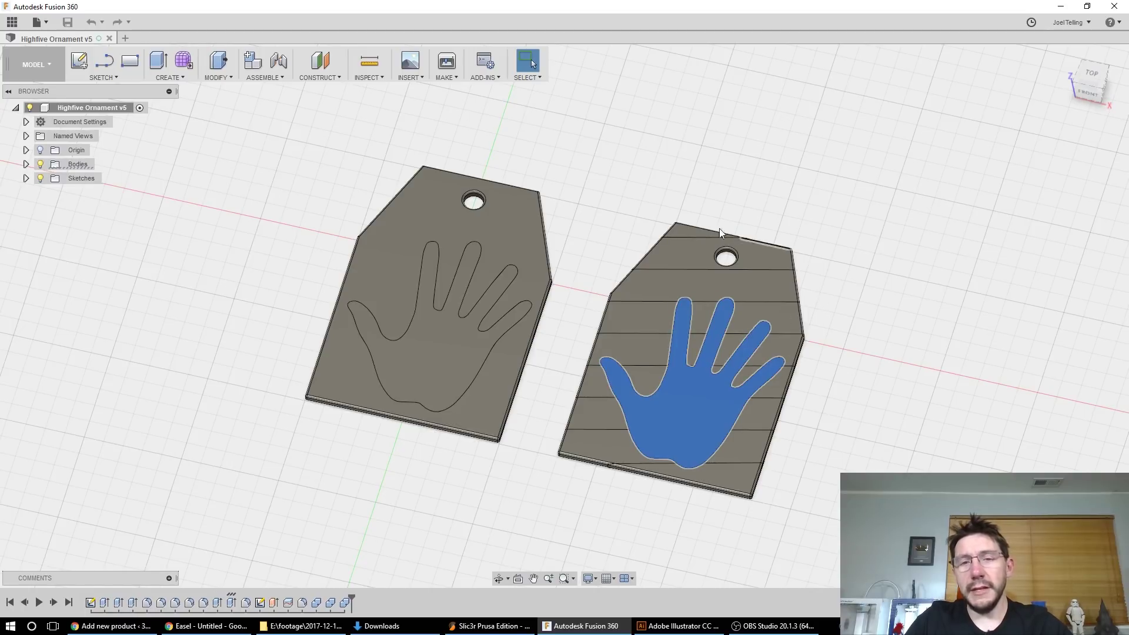
pyautogui.click(721, 175)
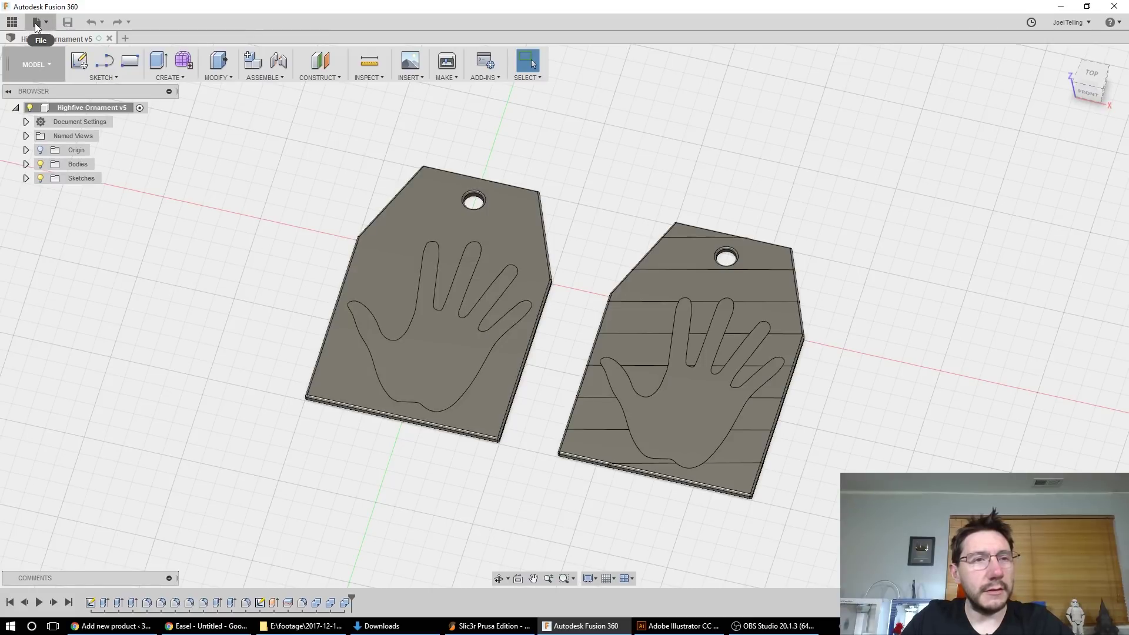
pyautogui.click(109, 39)
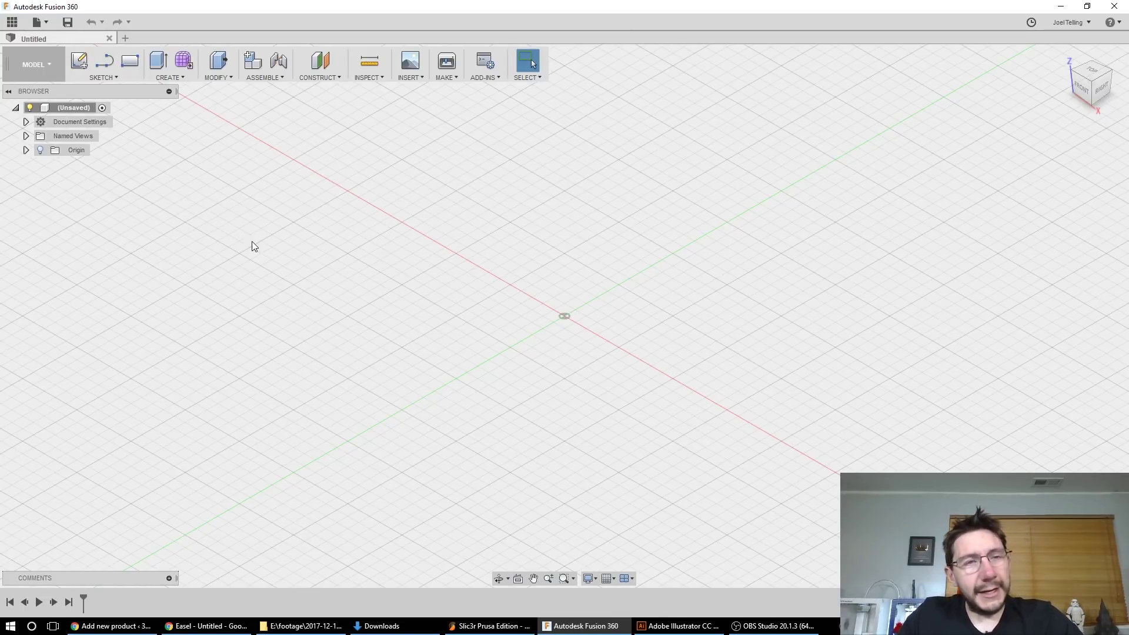
# Step: Create a new sketch on the XY origin plane of the Untitled design
pyautogui.click(115, 72)
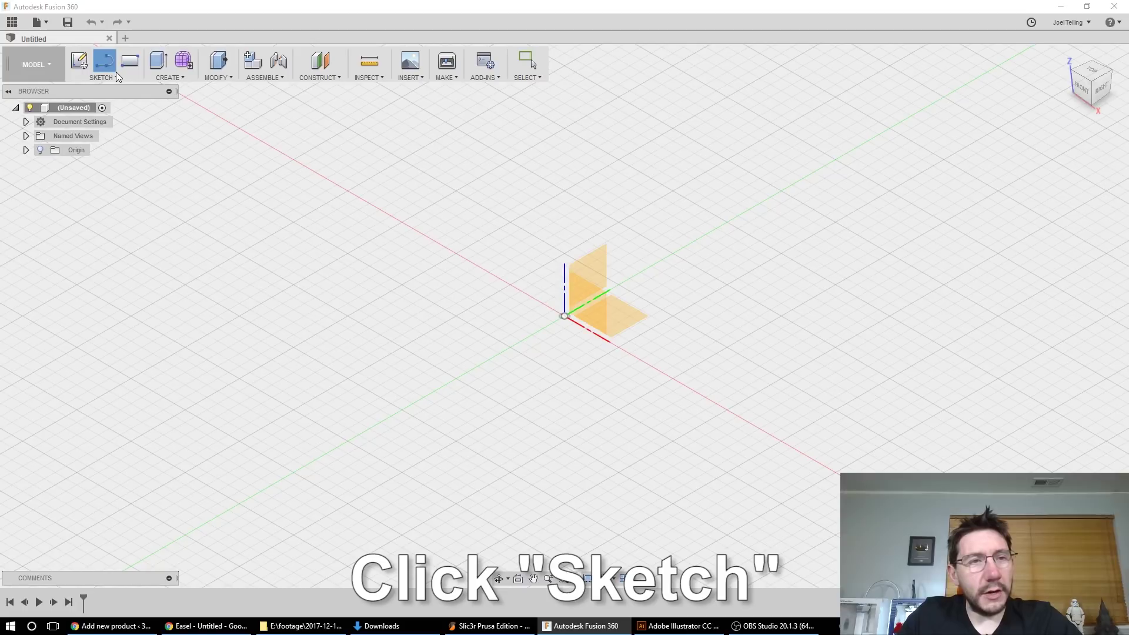
pyautogui.click(608, 318)
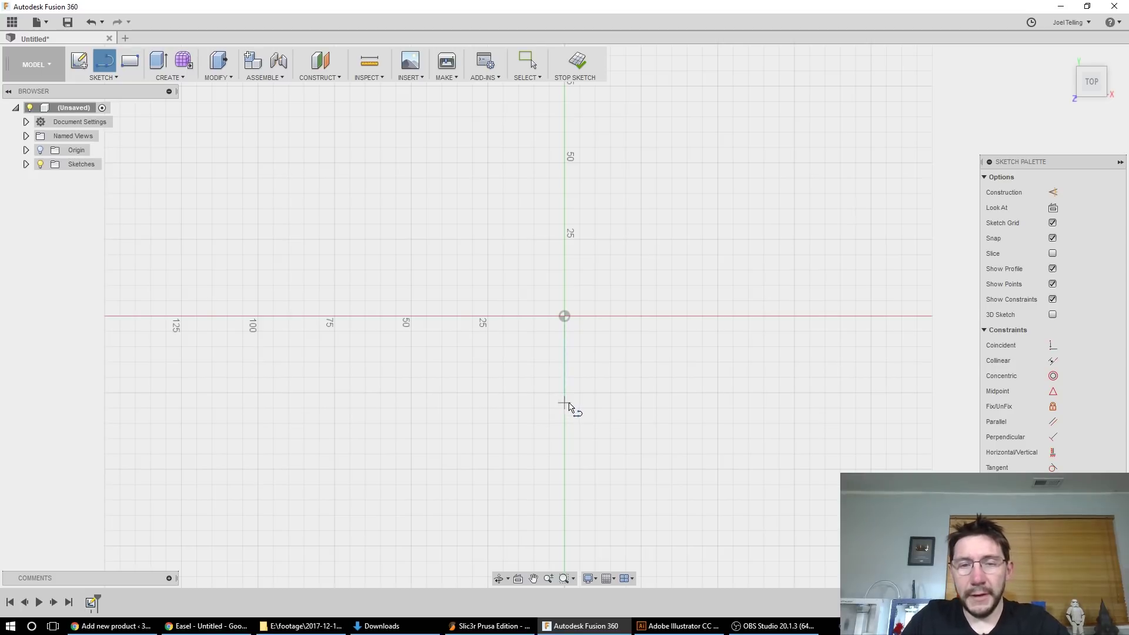
# Step: Draw a 25 mm base line starting on the vertical axis
pyautogui.click(565, 393)
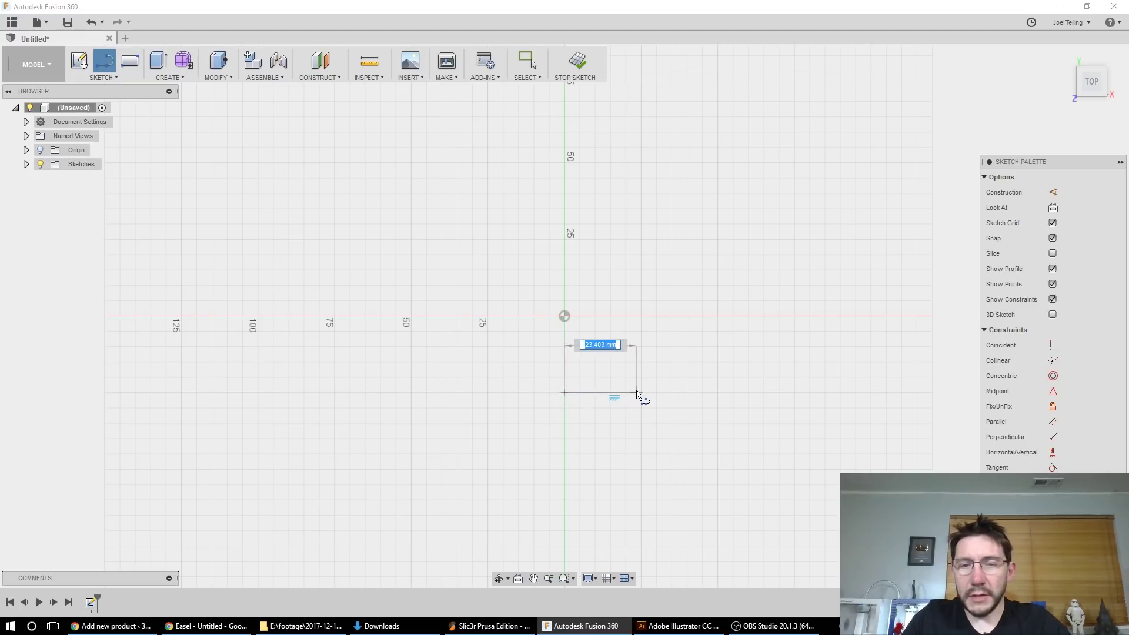
pyautogui.press('Return')
pyautogui.press('Escape')
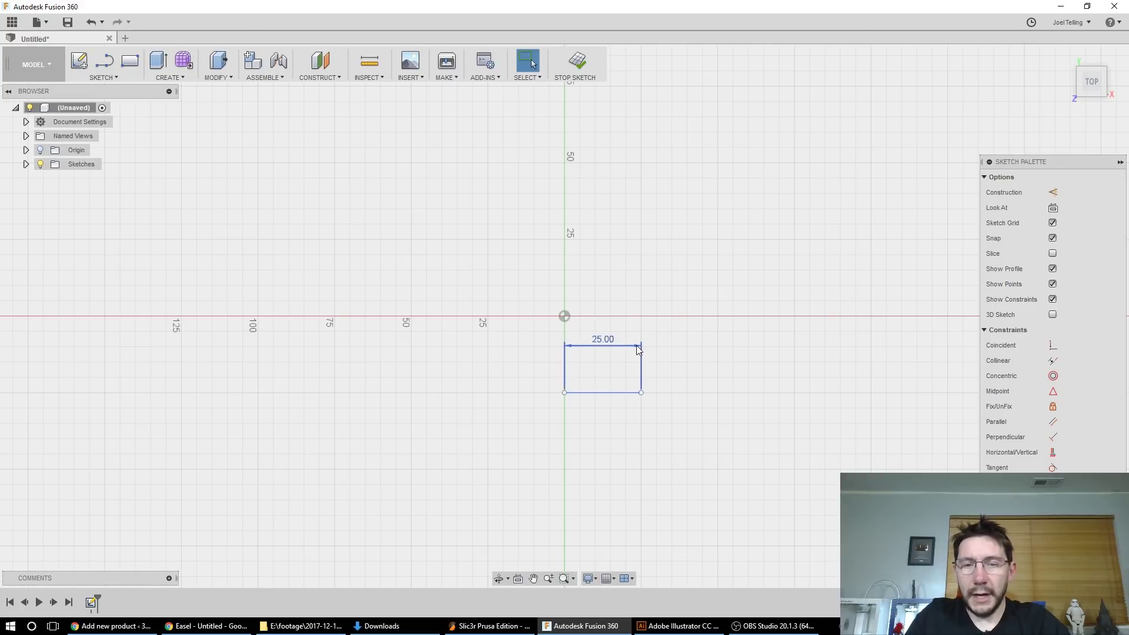
# Step: Add the right edge, angled top corner and top edge, closing the outline at the base start
pyautogui.press('l')
pyautogui.click(641, 392)
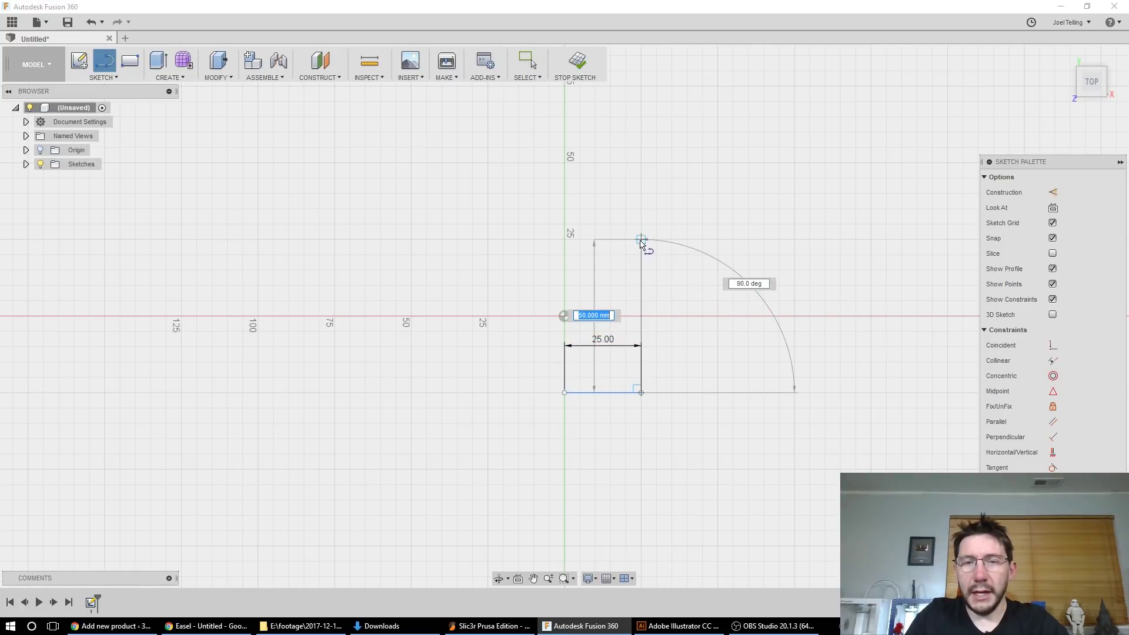
pyautogui.click(641, 240)
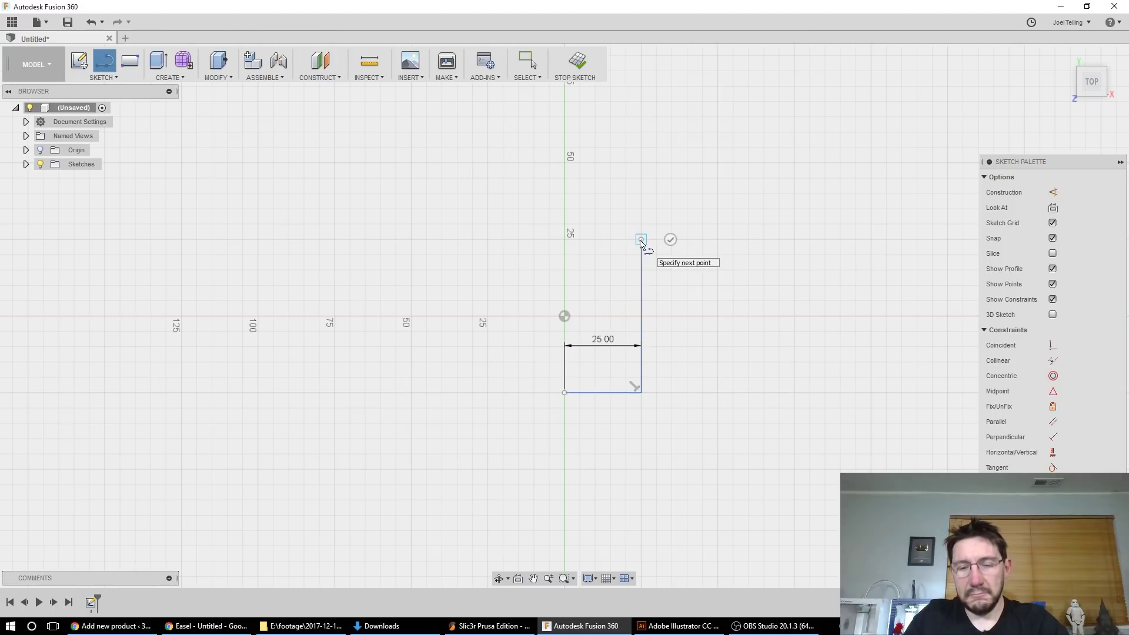
pyautogui.moveTo(641, 241); pyautogui.dragTo(611, 163)
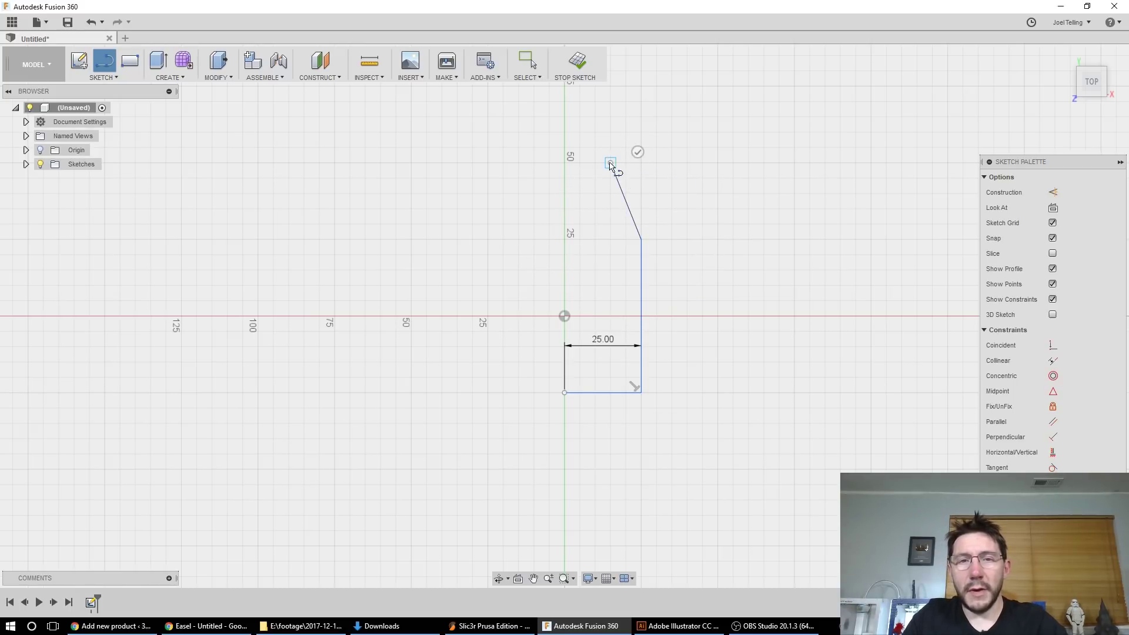
pyautogui.click(566, 163)
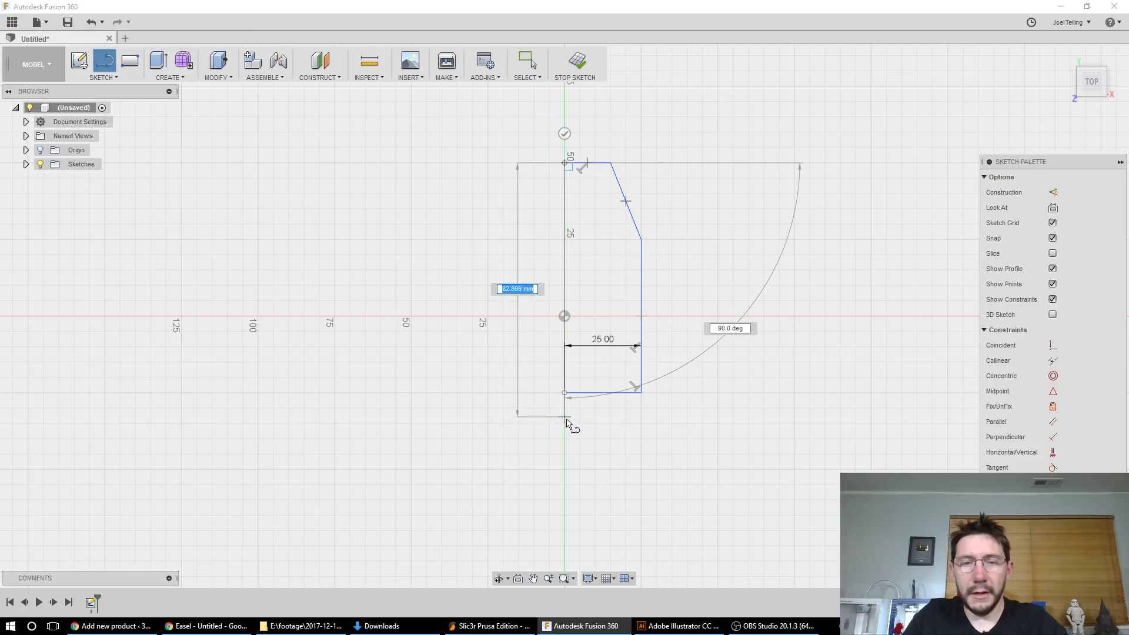
pyautogui.click(565, 392)
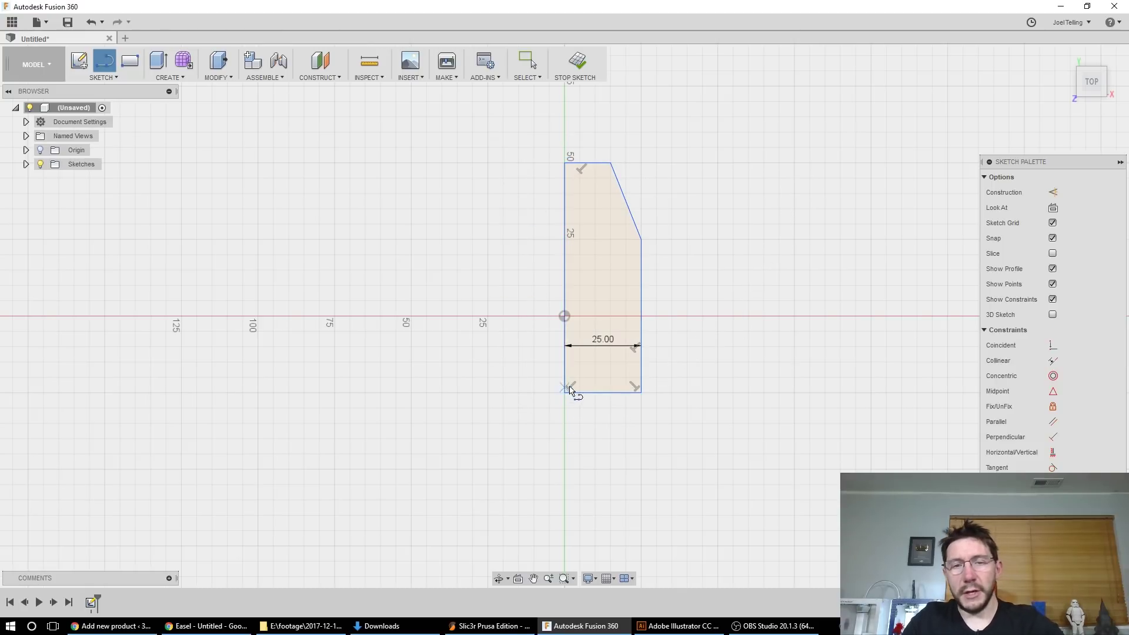
pyautogui.press('Escape')
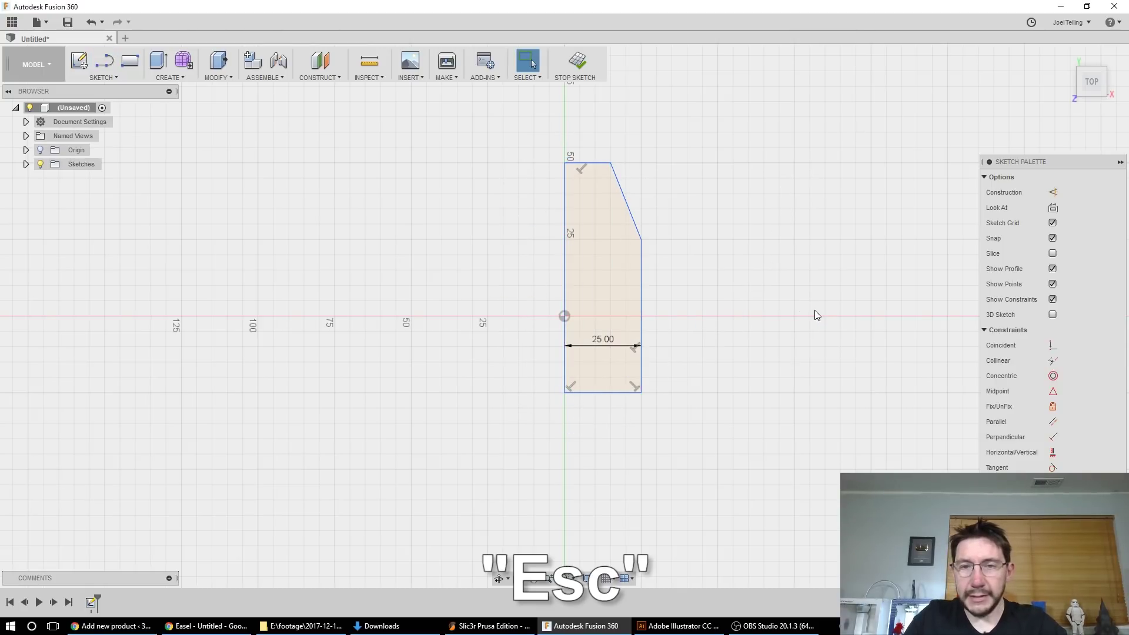
# Step: Mirror the slanted, right and lower edges across the vertical axis, then trim the upper centre line
pyautogui.click(103, 77)
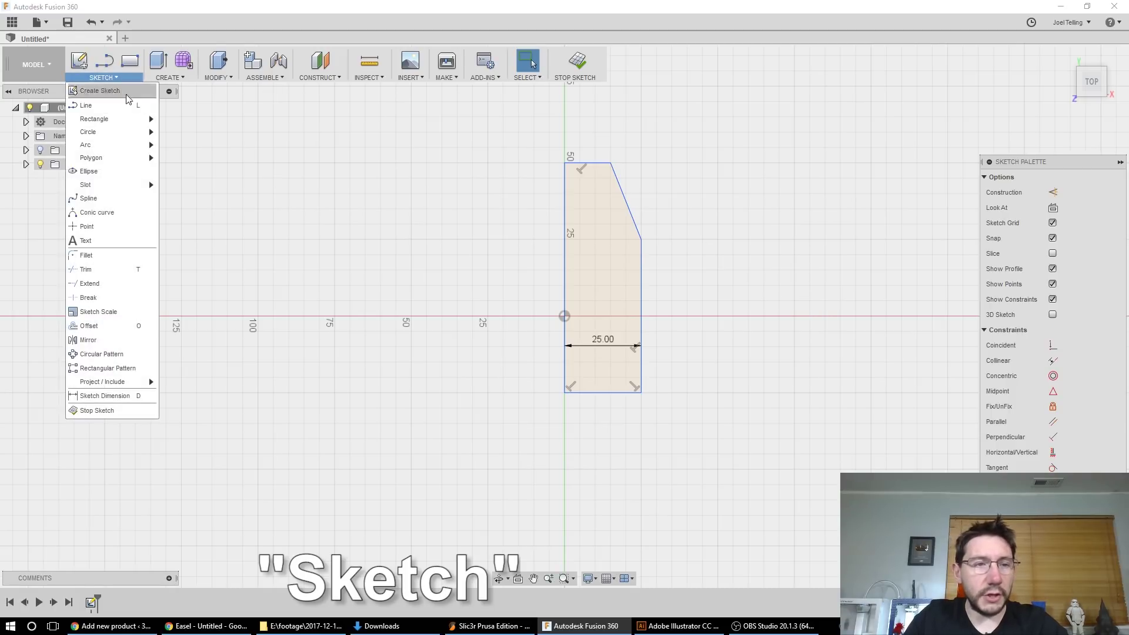
pyautogui.click(97, 340)
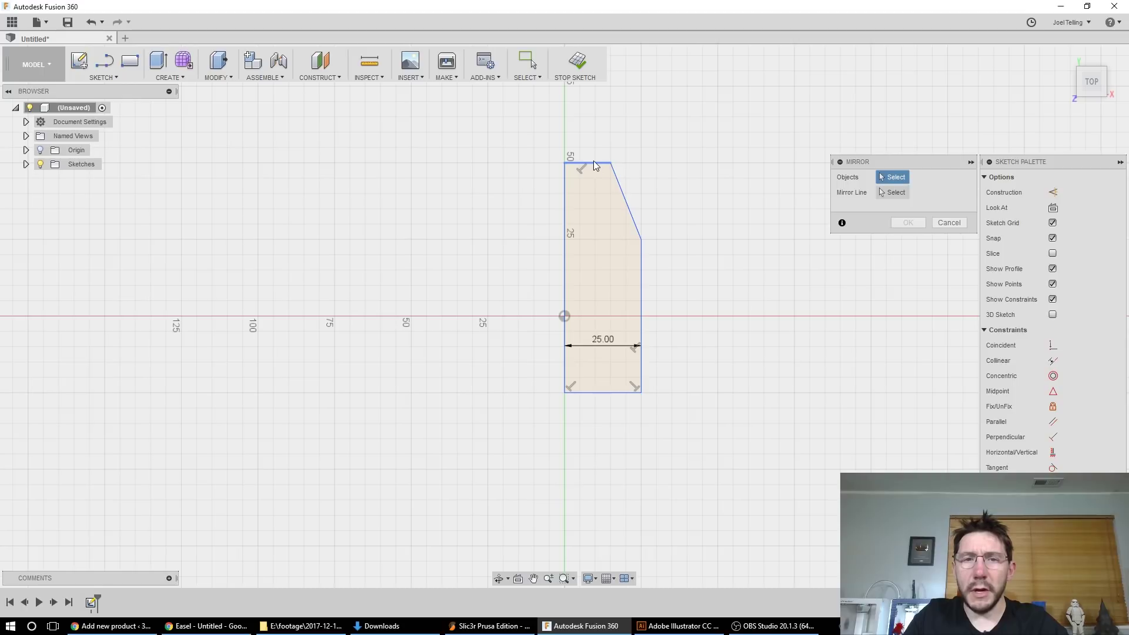
pyautogui.click(616, 178)
pyautogui.click(642, 282)
pyautogui.click(641, 365)
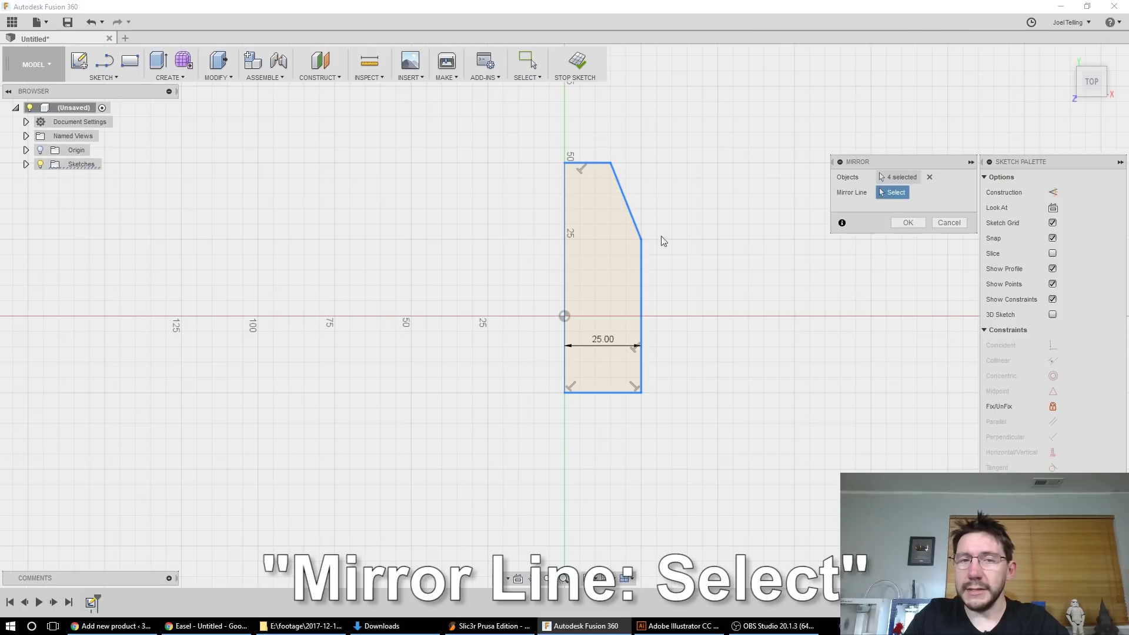
pyautogui.click(563, 244)
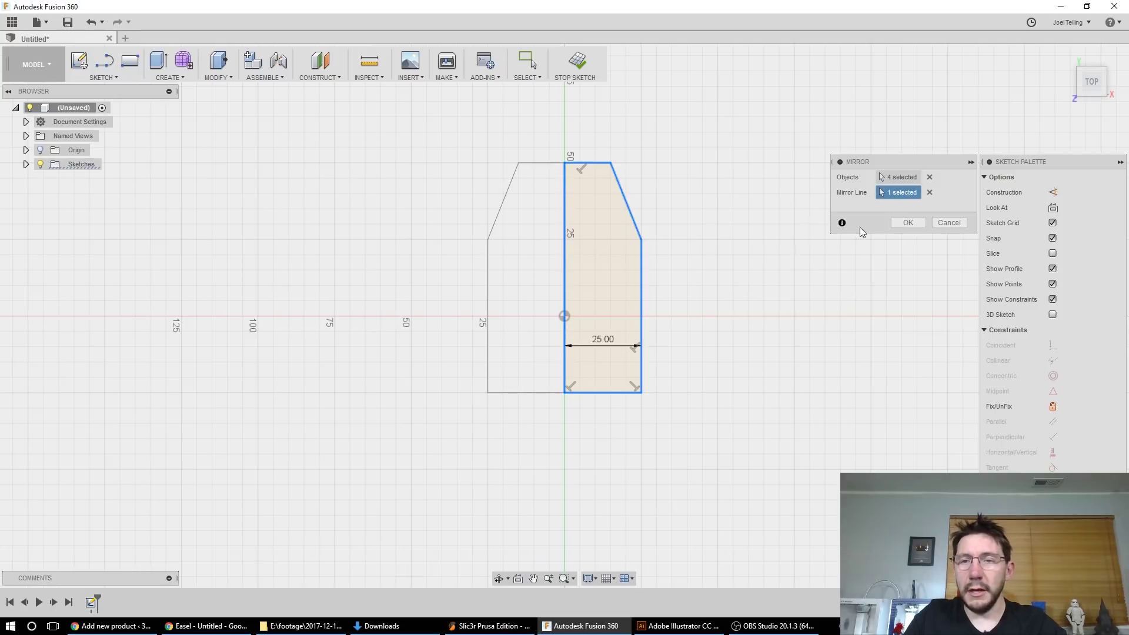
pyautogui.click(906, 223)
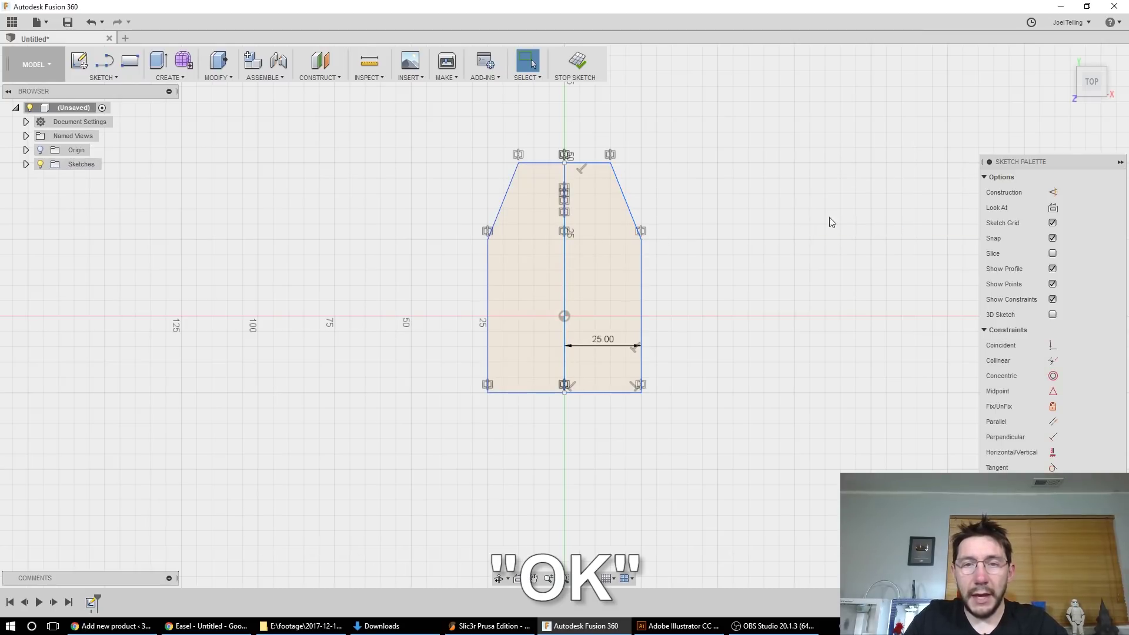
pyautogui.press('t')
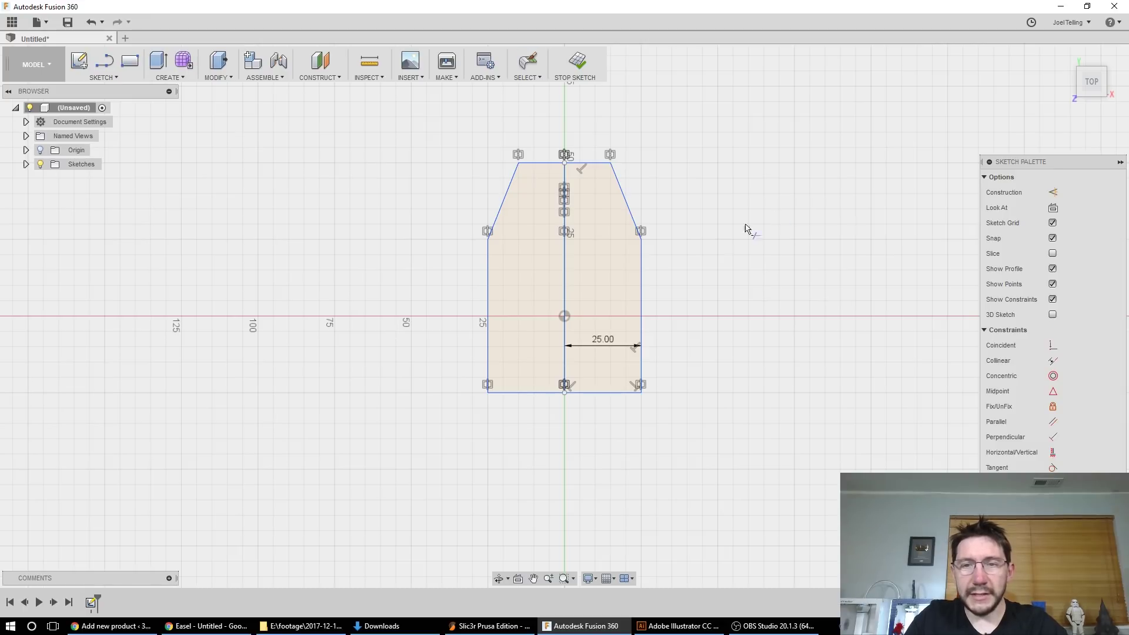
pyautogui.click(566, 270)
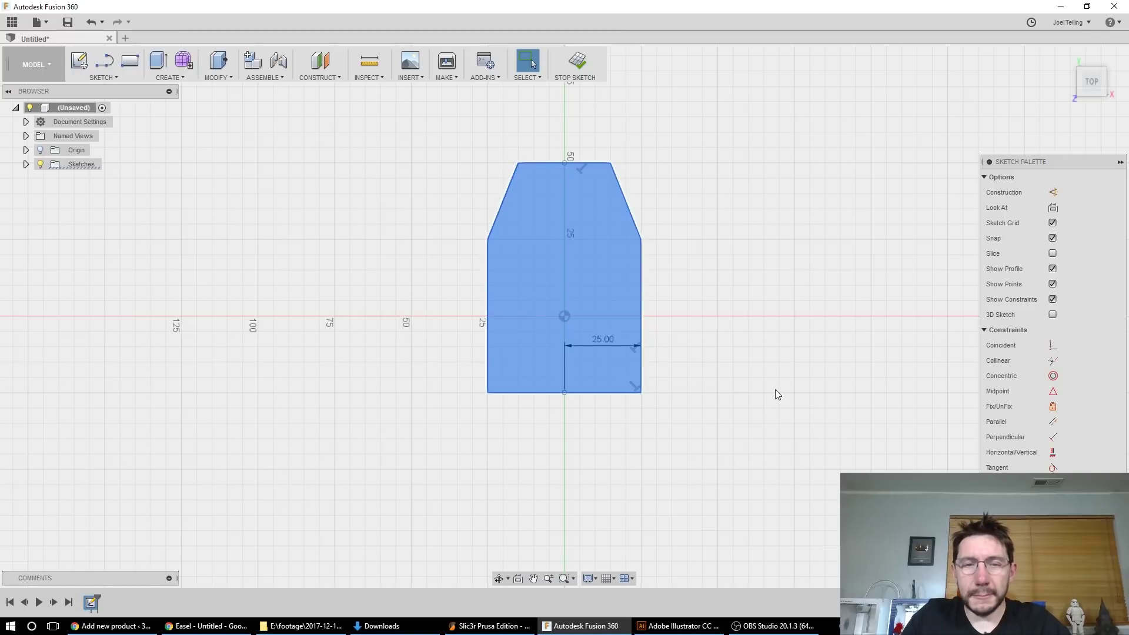
# Step: Draw a 5 mm diameter hanging-hole circle centred near the top of the tag
pyautogui.scroll(2, 719, 302)
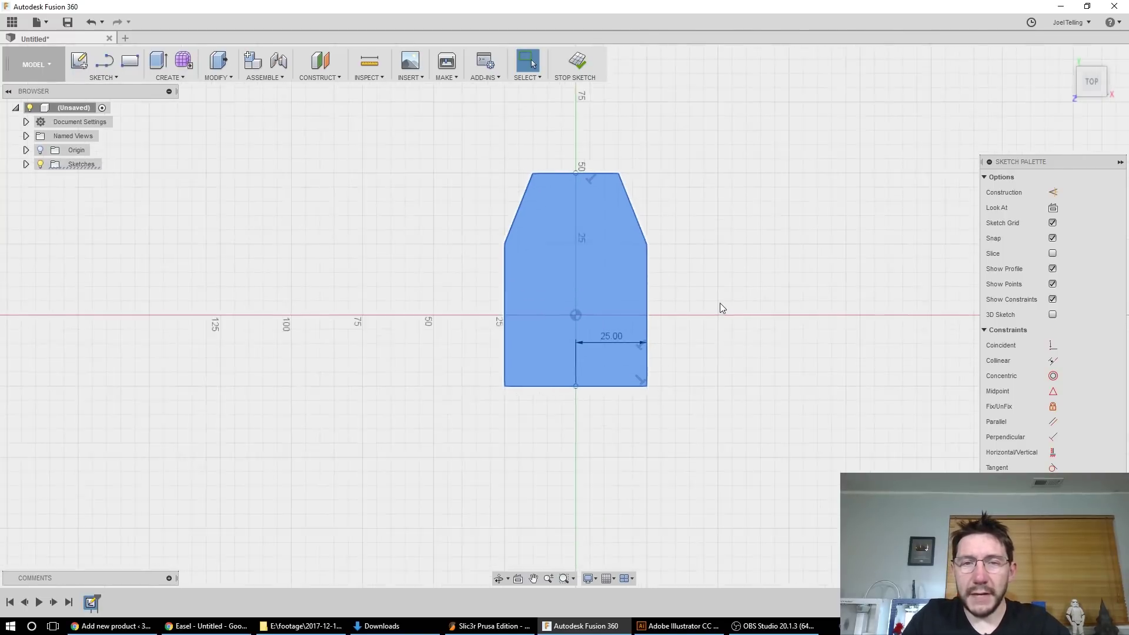
pyautogui.scroll(-1, 706, 235)
pyautogui.moveTo(705, 229)
pyautogui.mouseDown(button='middle')
pyautogui.moveTo(748, 272)
pyautogui.moveTo(726, 285)
pyautogui.mouseUp(button='middle')
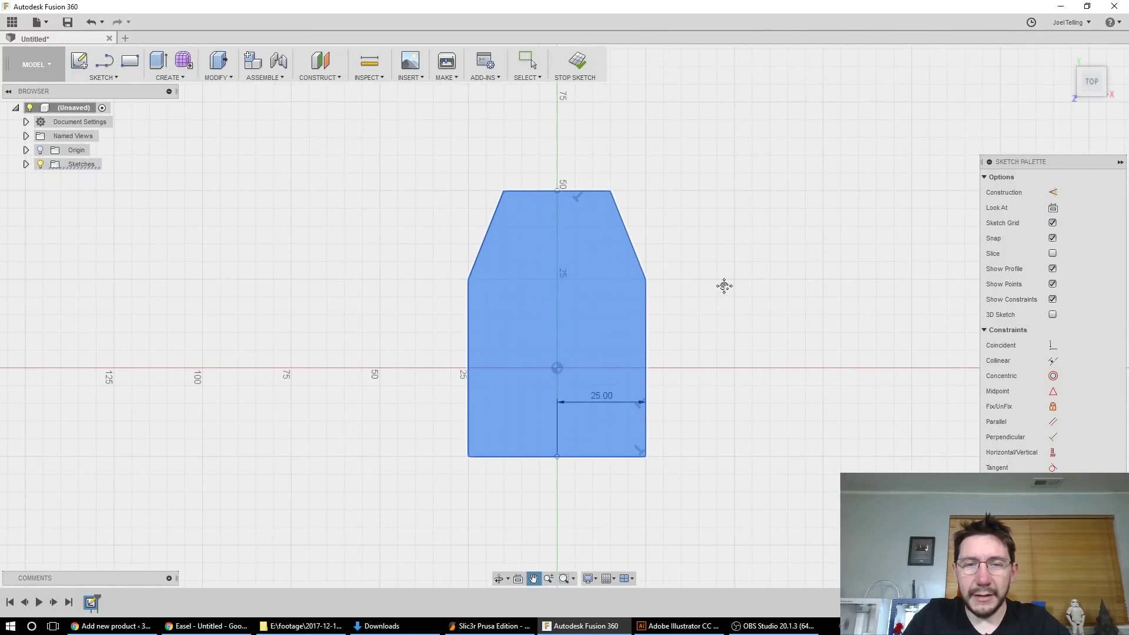
pyautogui.scroll(2, 726, 290)
pyautogui.click(724, 286)
pyautogui.moveTo(729, 352)
pyautogui.mouseDown(button='middle')
pyautogui.moveTo(680, 327)
pyautogui.moveTo(699, 349)
pyautogui.mouseUp(button='middle')
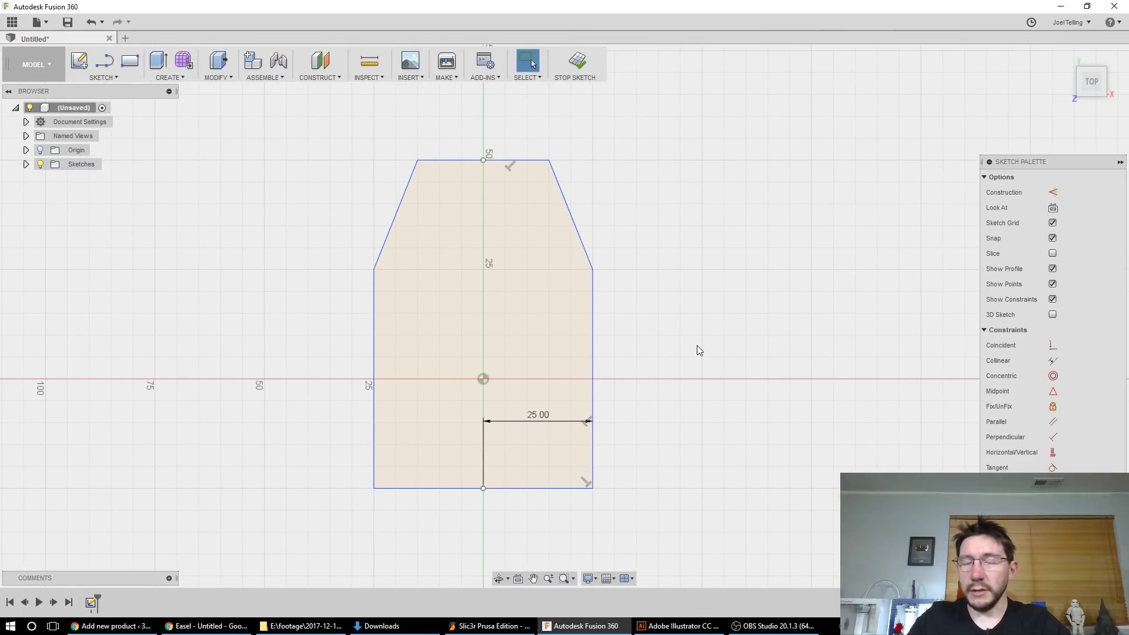
pyautogui.press('c')
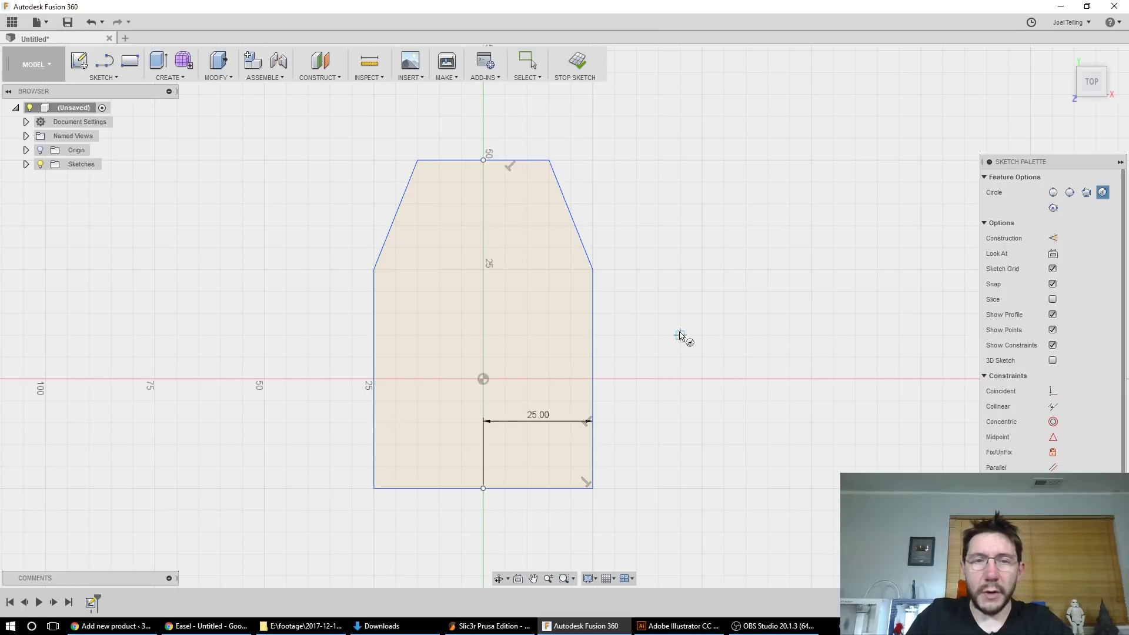
pyautogui.click(482, 182)
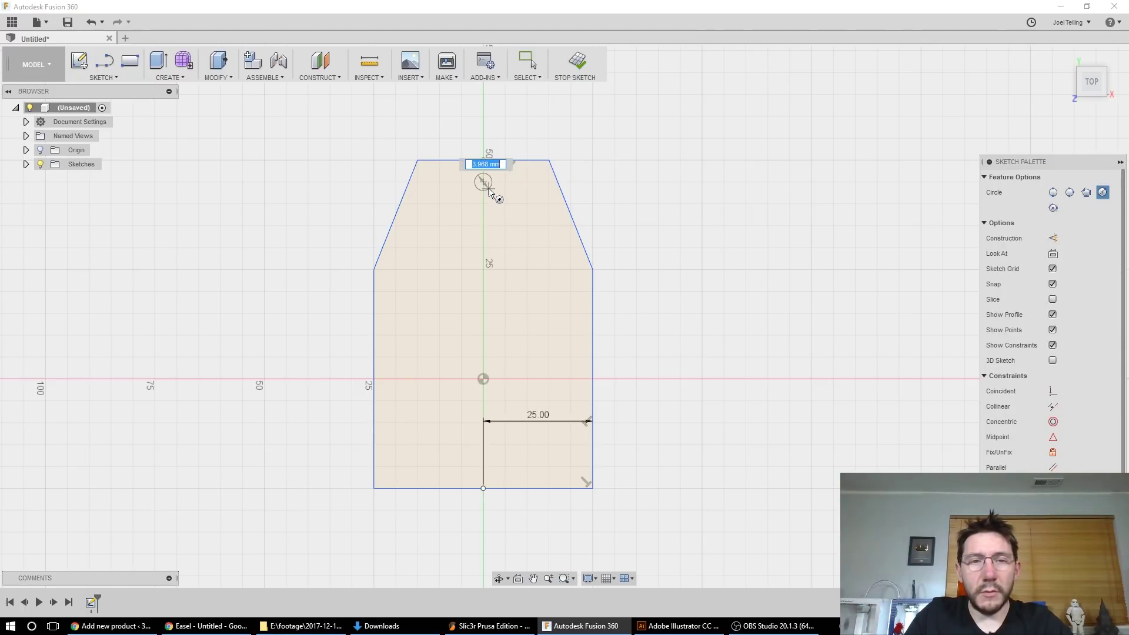
pyautogui.write('5')
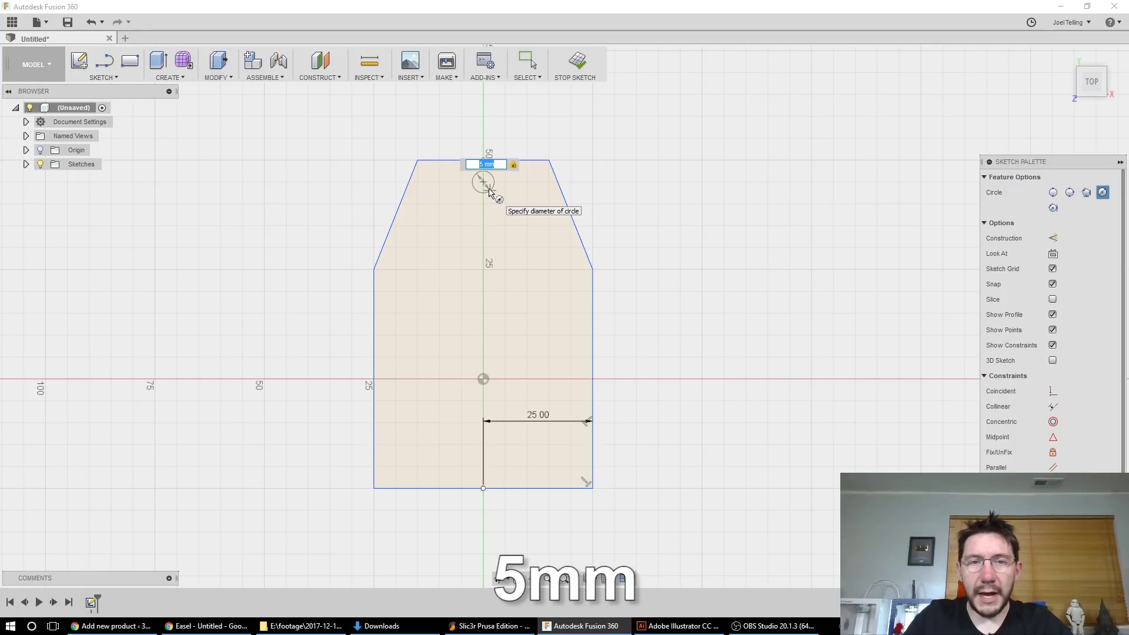
pyautogui.press('Return')
pyautogui.press('Escape')
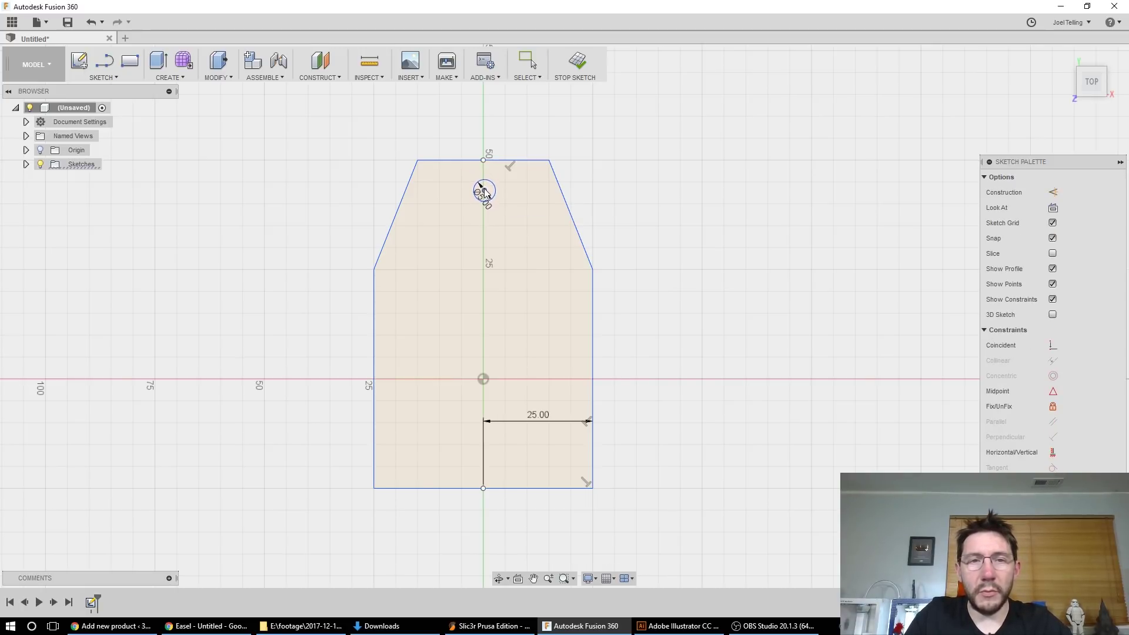
# Step: Select the hole's centre point and the tag profile, then clear the selection
pyautogui.click(482, 183)
pyautogui.click(510, 214)
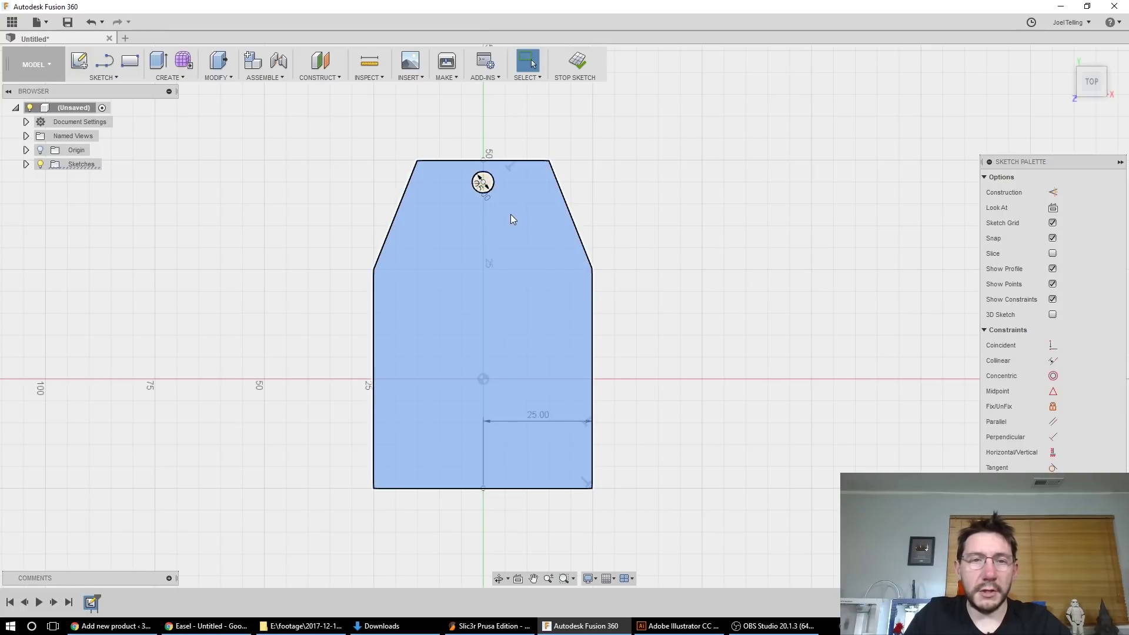
pyautogui.click(676, 238)
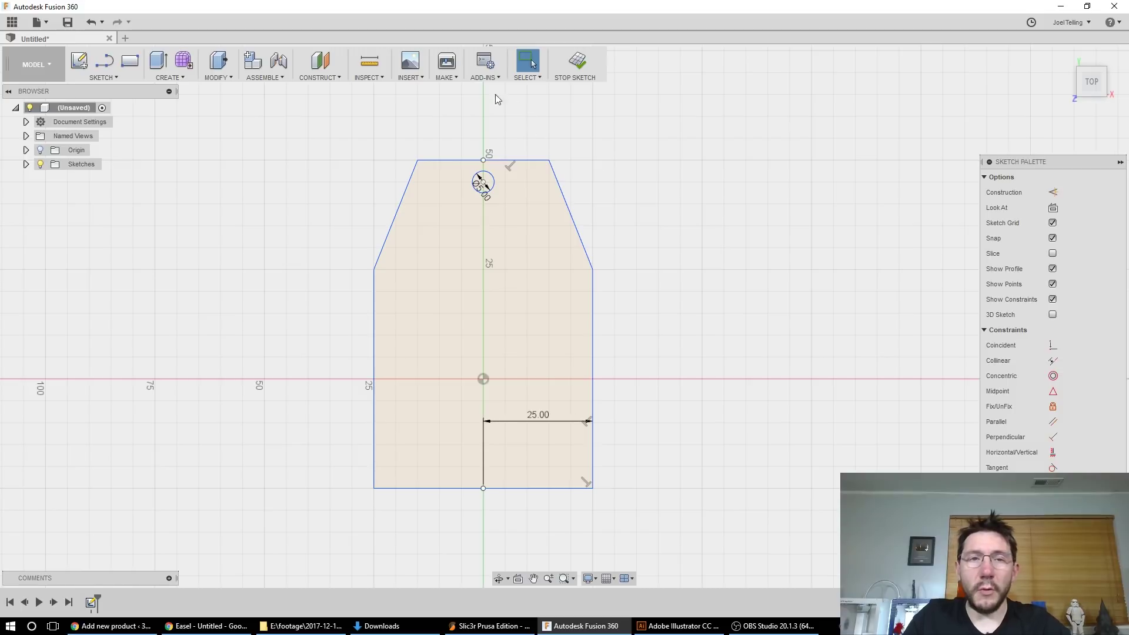
# Step: Insert the highfiveaus.svg file into the sketch and drag it onto the tag
pyautogui.click(408, 78)
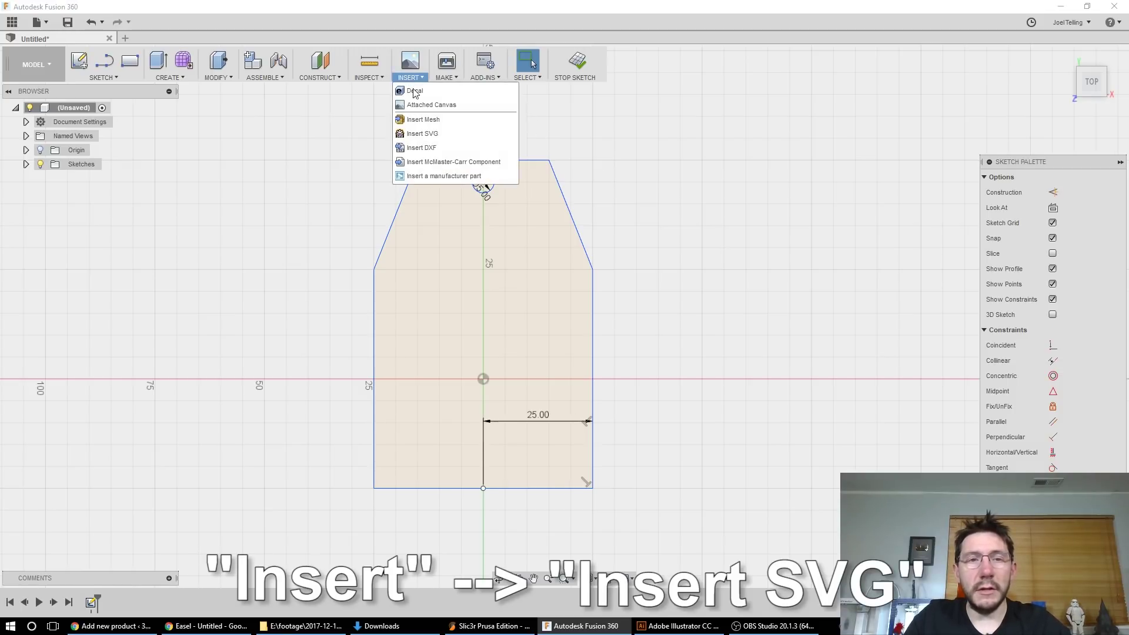
pyautogui.click(423, 134)
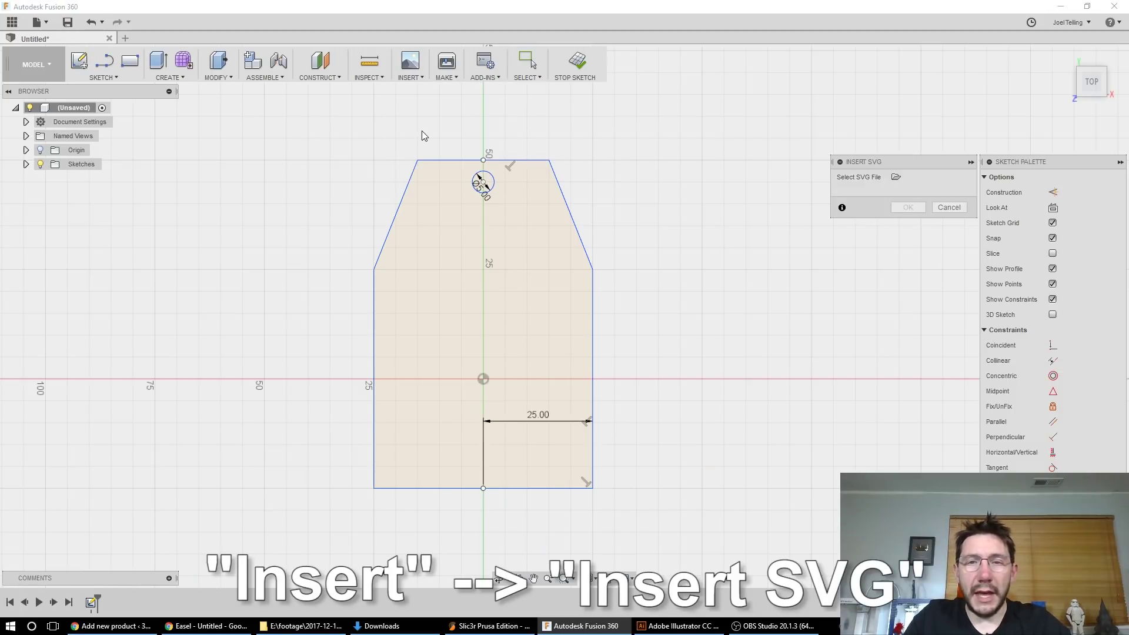
pyautogui.click(895, 176)
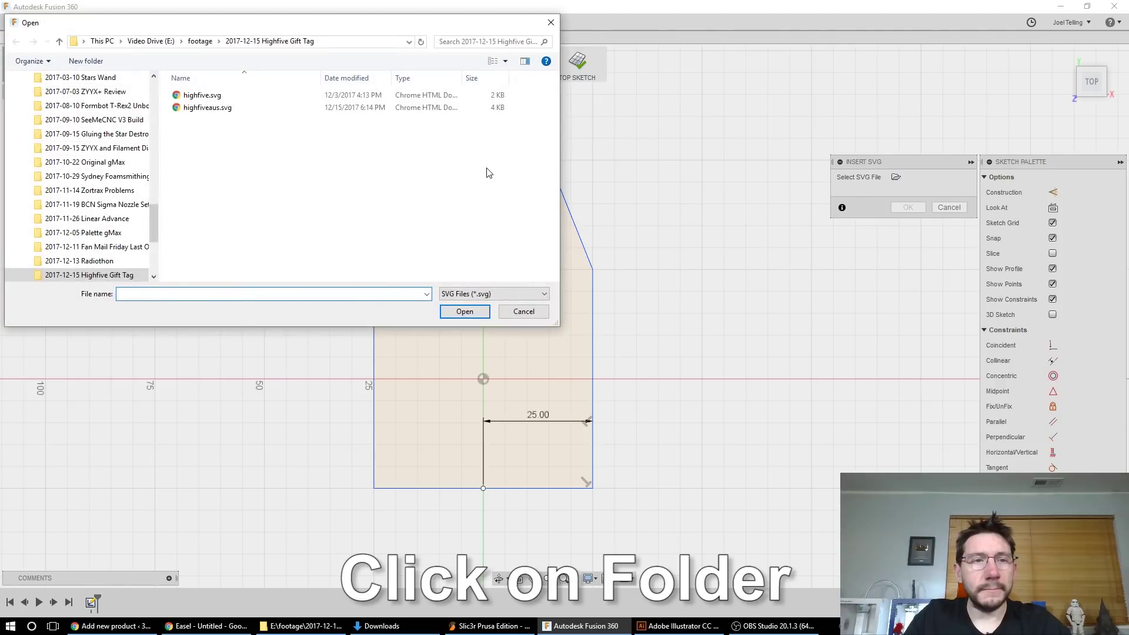
pyautogui.click(213, 108)
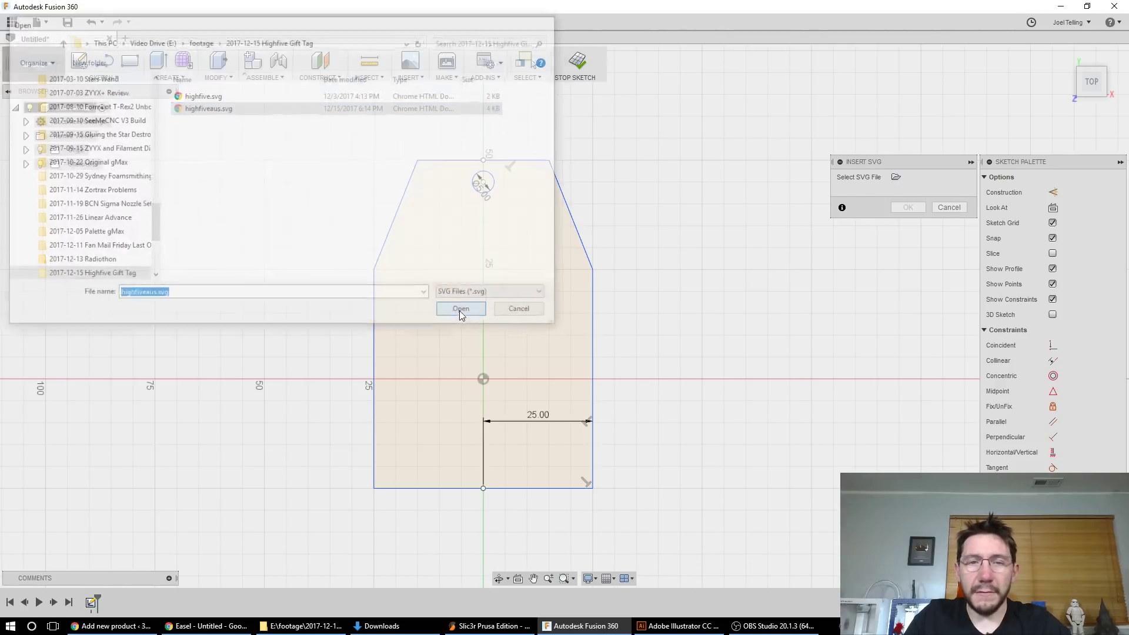
pyautogui.moveTo(497, 392)
pyautogui.mouseDown()
pyautogui.moveTo(355, 182)
pyautogui.moveTo(315, 151)
pyautogui.moveTo(295, 173)
pyautogui.mouseUp()
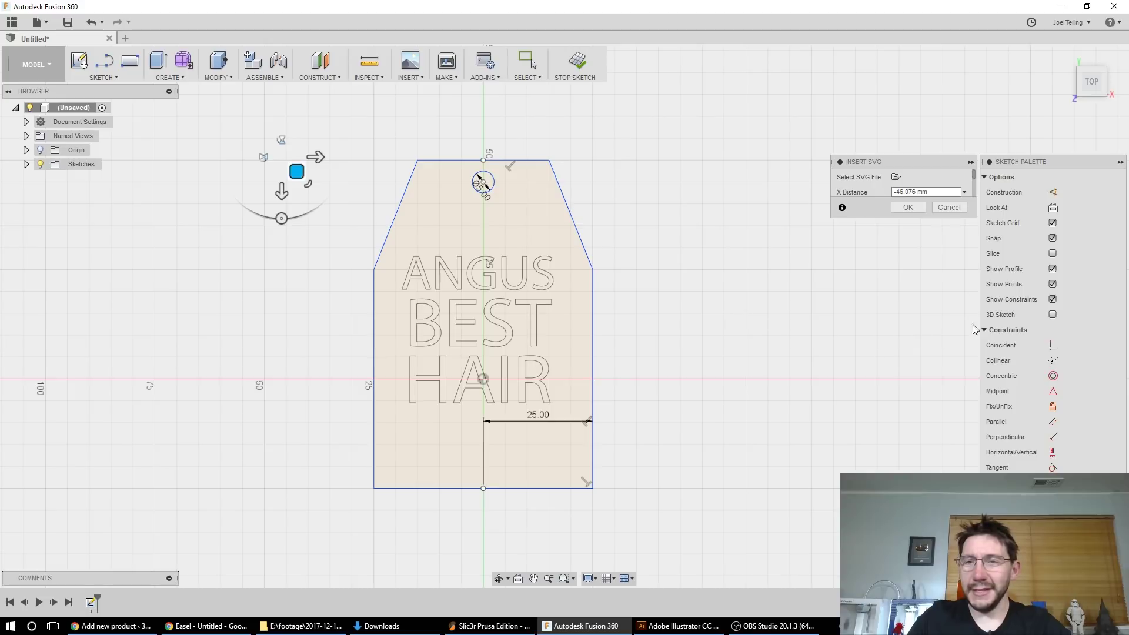
# Step: Swap to the highfive.svg hand outline, centre it inside the tag and confirm
pyautogui.click(895, 178)
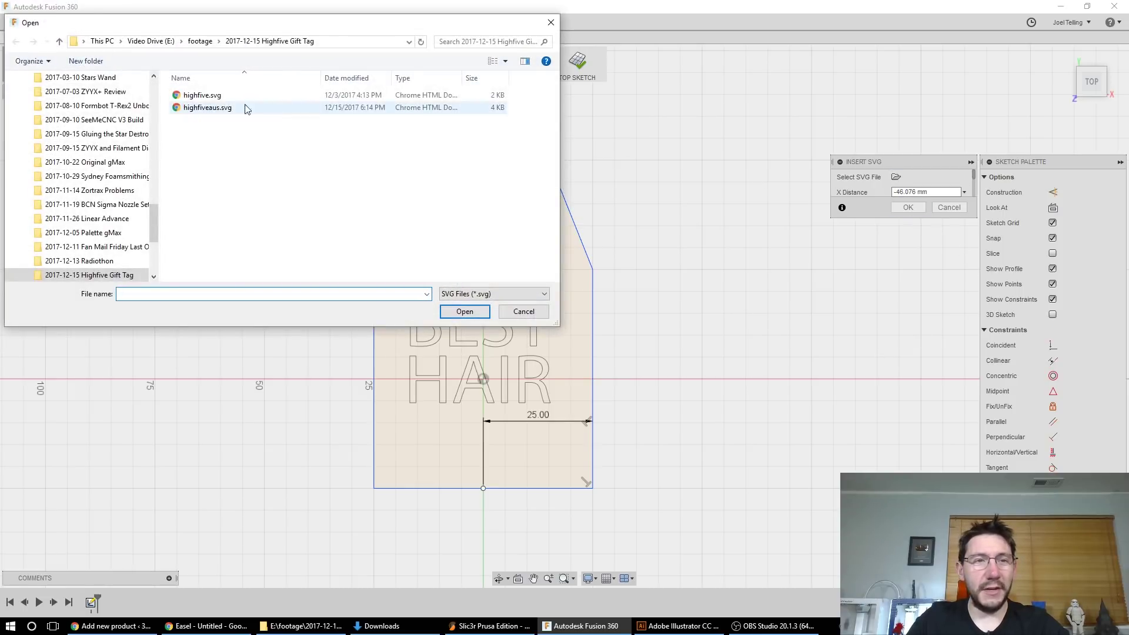
pyautogui.click(217, 97)
pyautogui.click(457, 313)
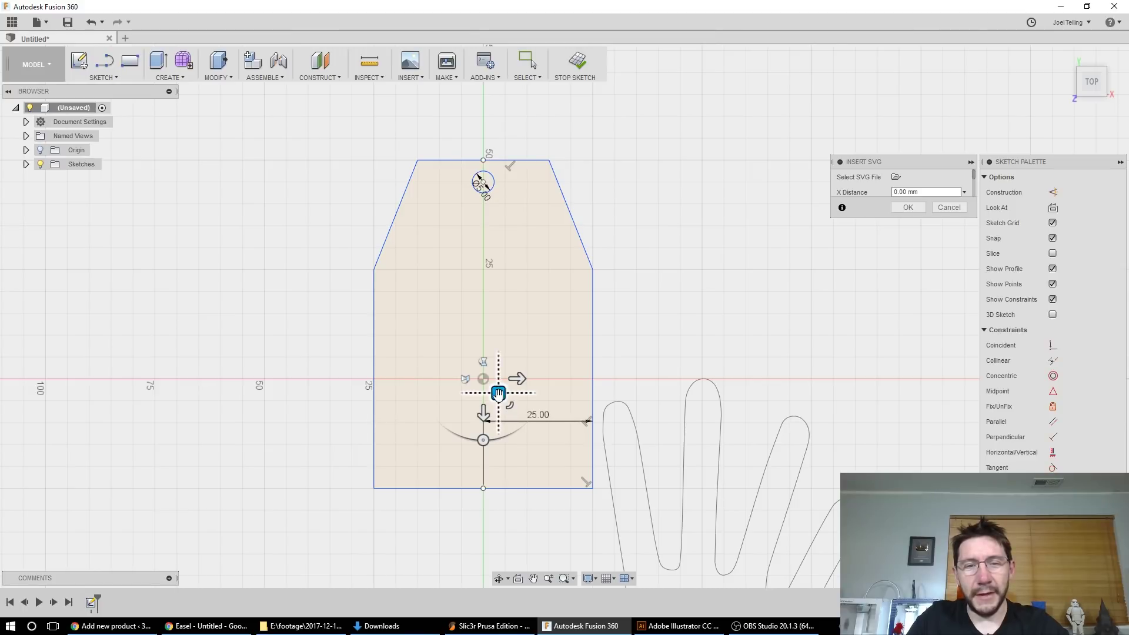
pyautogui.moveTo(498, 393); pyautogui.dragTo(406, 262)
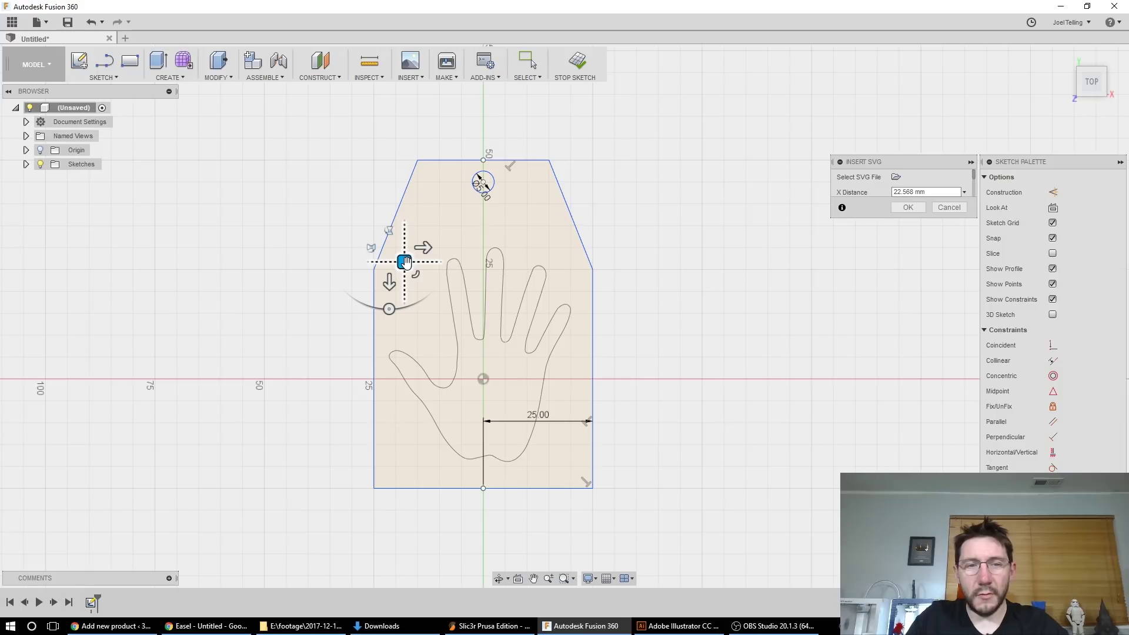
pyautogui.click(908, 208)
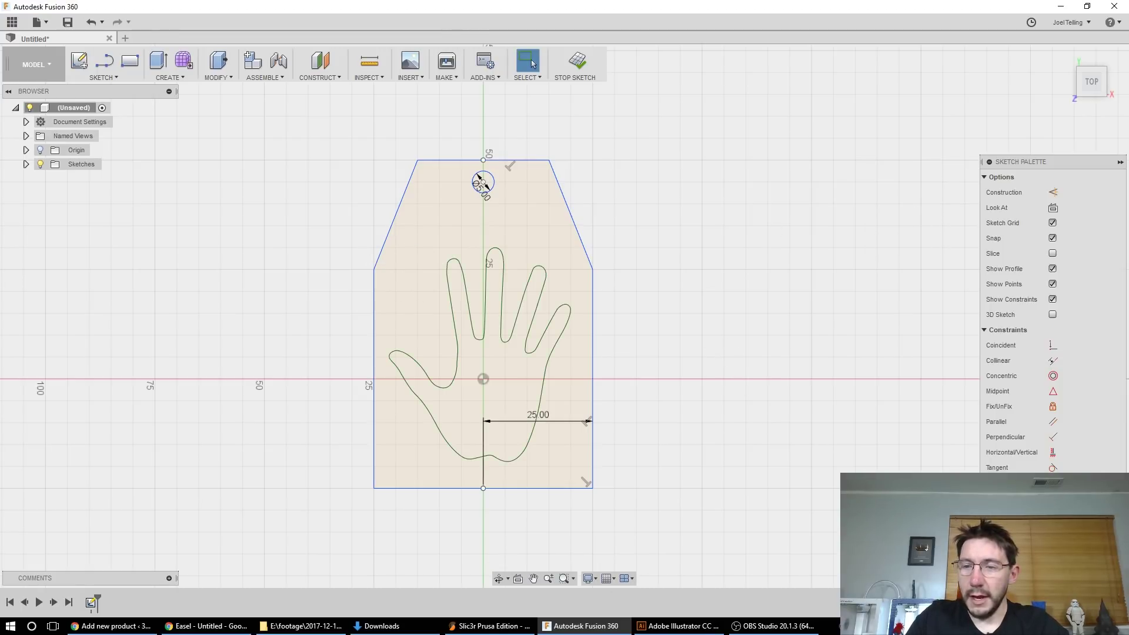
# Step: Extrude the tag profile around the hand 2 mm into a solid plate
pyautogui.press('Escape')
pyautogui.moveTo(786, 460)
pyautogui.keyDown('shift'); pyautogui.mouseDown(button='middle')
pyautogui.moveTo(751, 418)
pyautogui.moveTo(771, 435)
pyautogui.mouseUp(button='middle'); pyautogui.keyUp('shift')
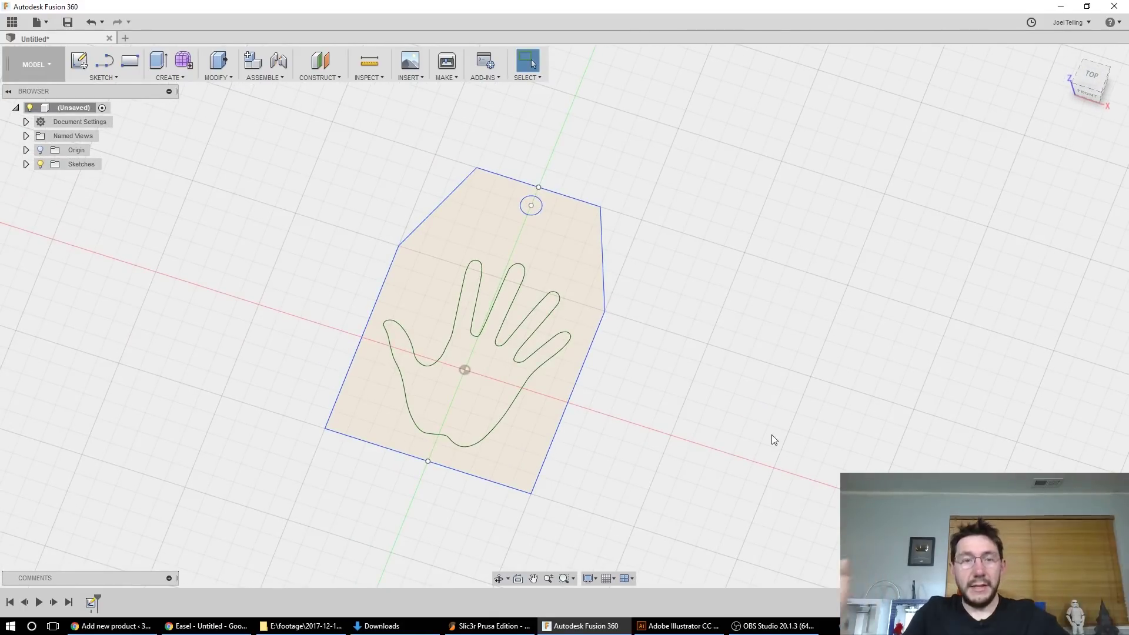
pyautogui.press('e')
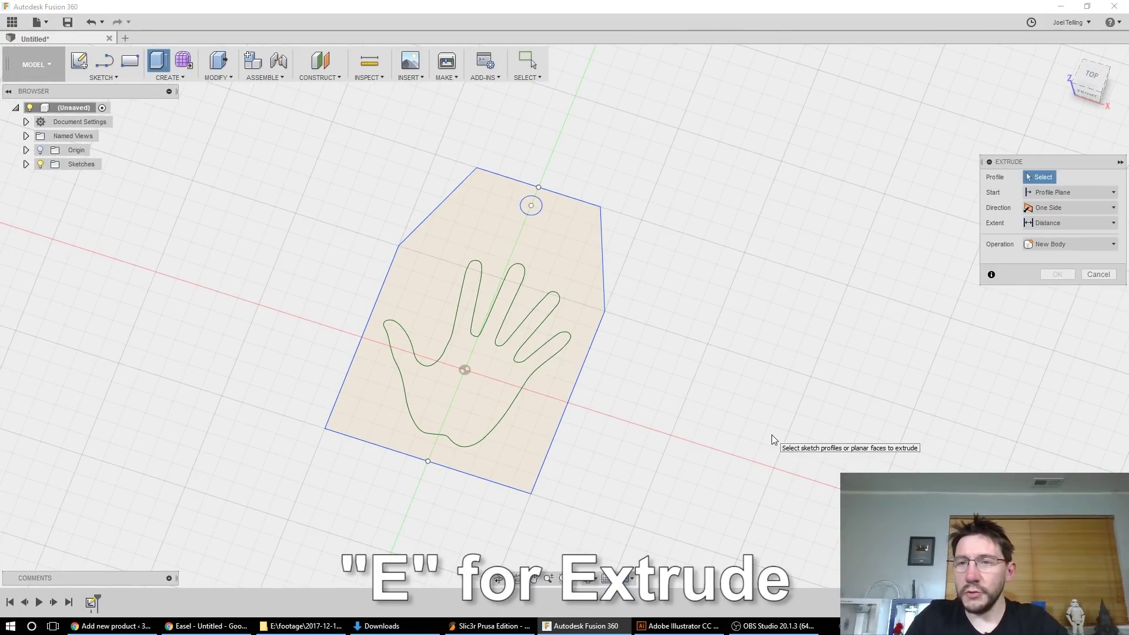
pyautogui.click(556, 247)
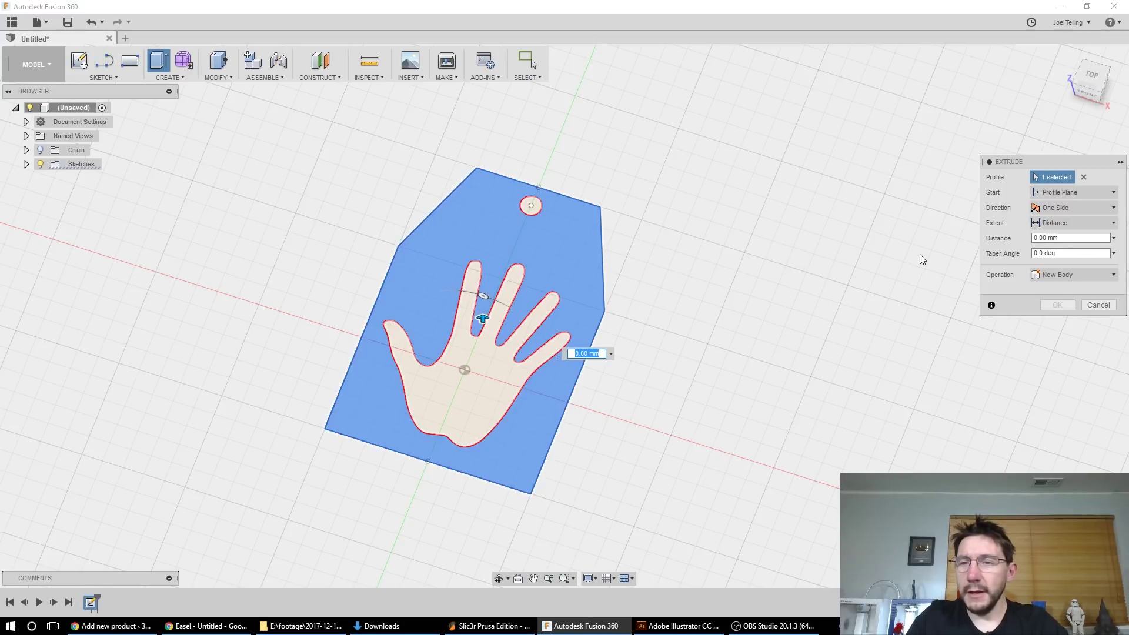
pyautogui.write('2')
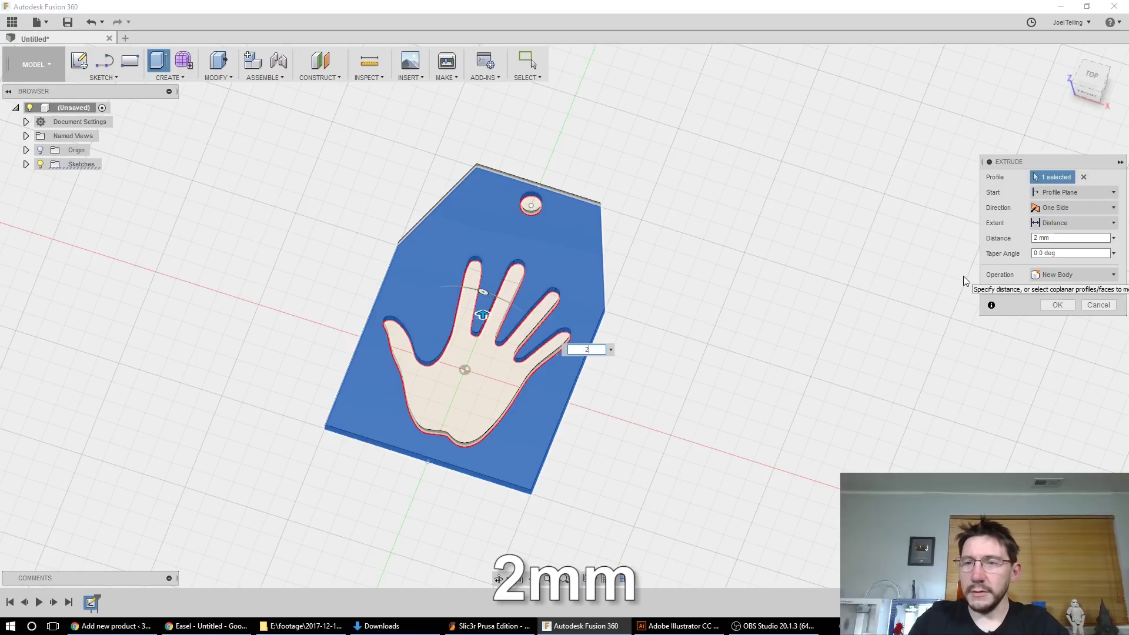
pyautogui.click(1056, 305)
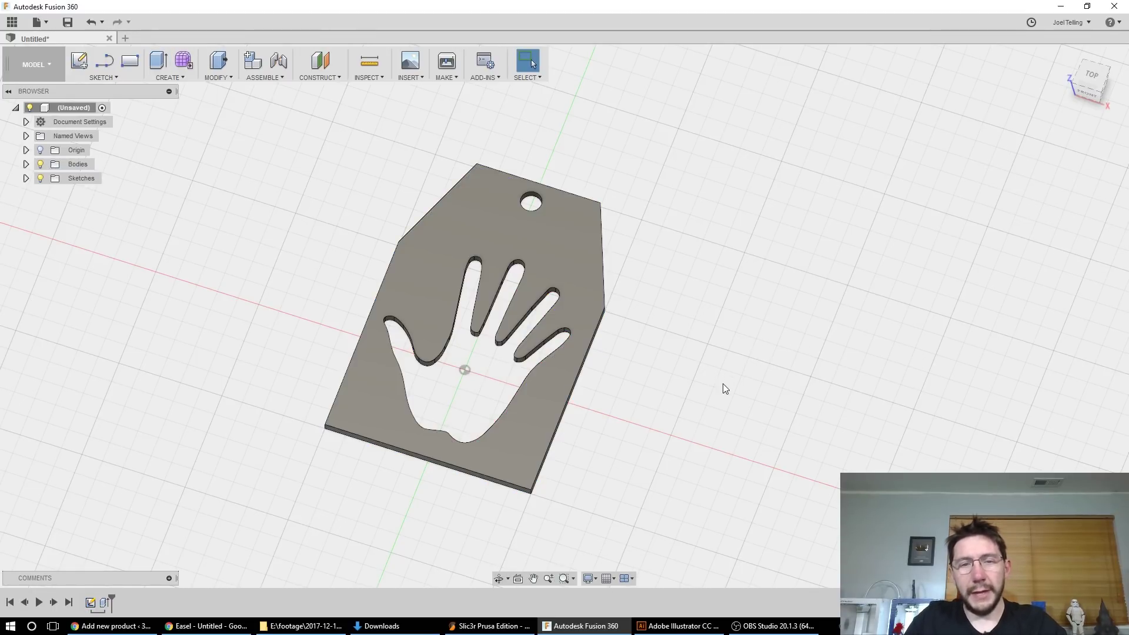
pyautogui.keyDown('shift'); pyautogui.moveTo(723, 384); pyautogui.dragTo(713, 413, button='middle'); pyautogui.keyUp('shift')
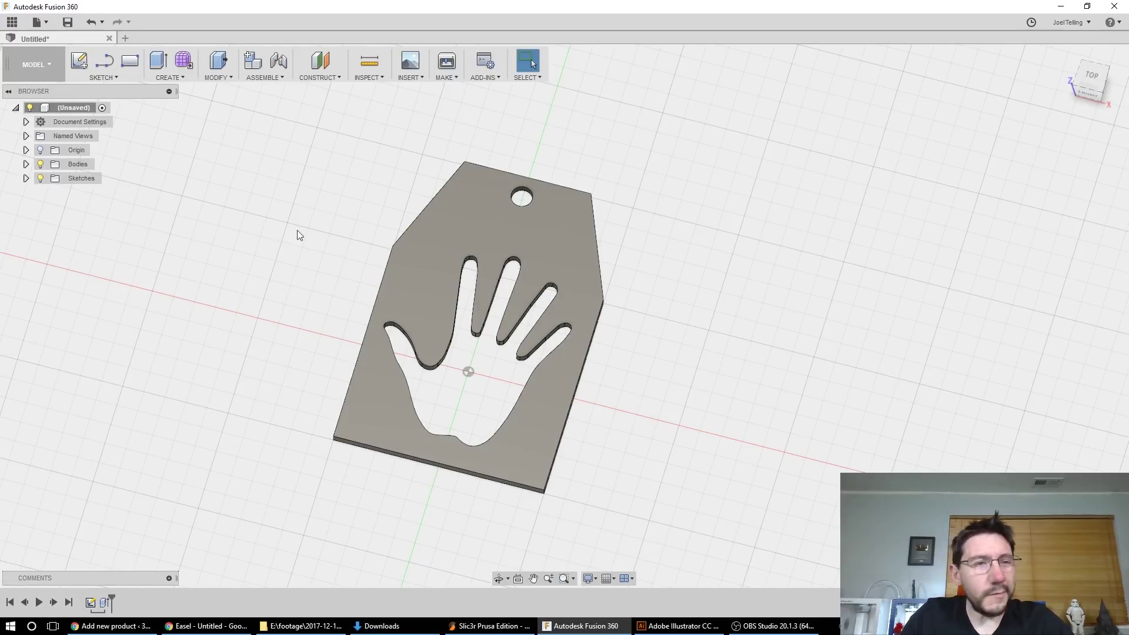
pyautogui.click(89, 178)
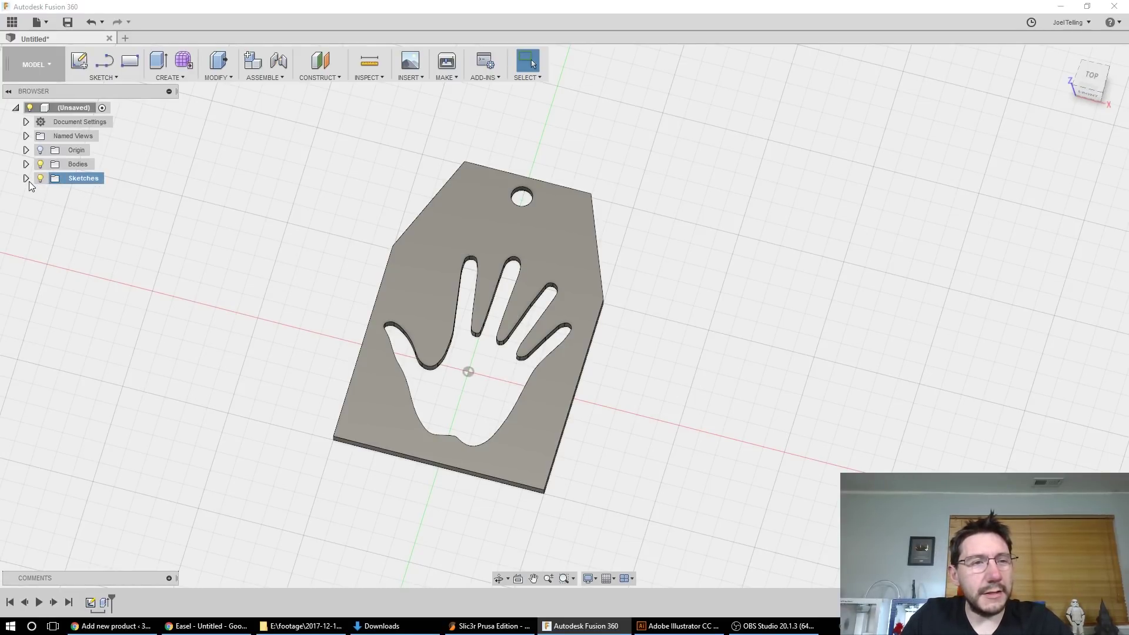
# Step: Extrude the hand profile 2 mm as a separate New Body
pyautogui.click(496, 392)
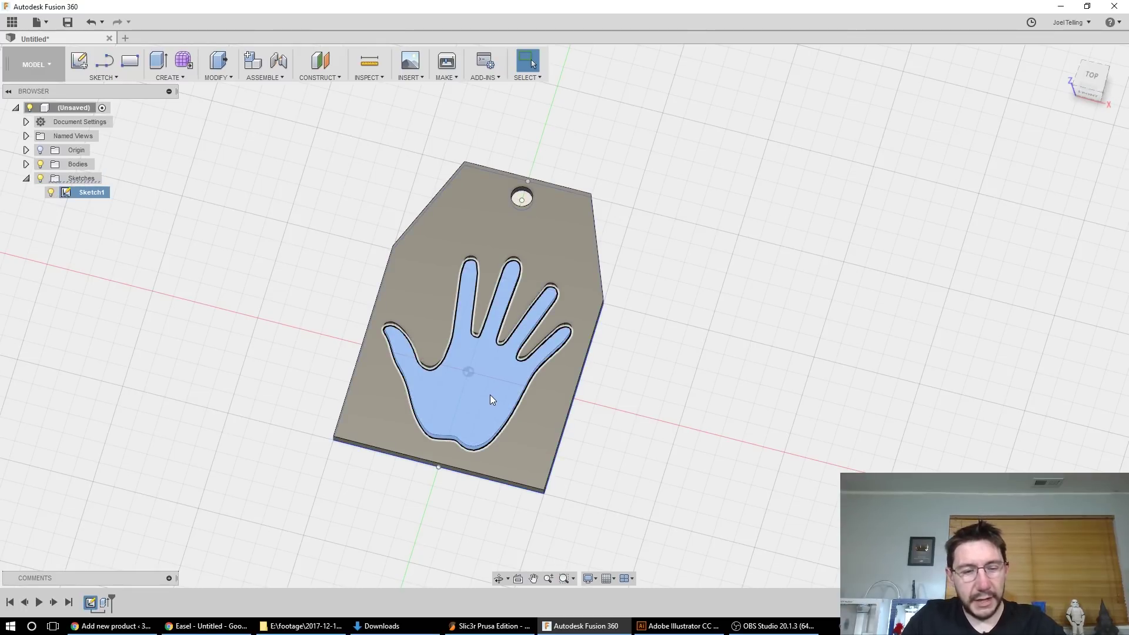
pyautogui.press('e')
pyautogui.write('2')
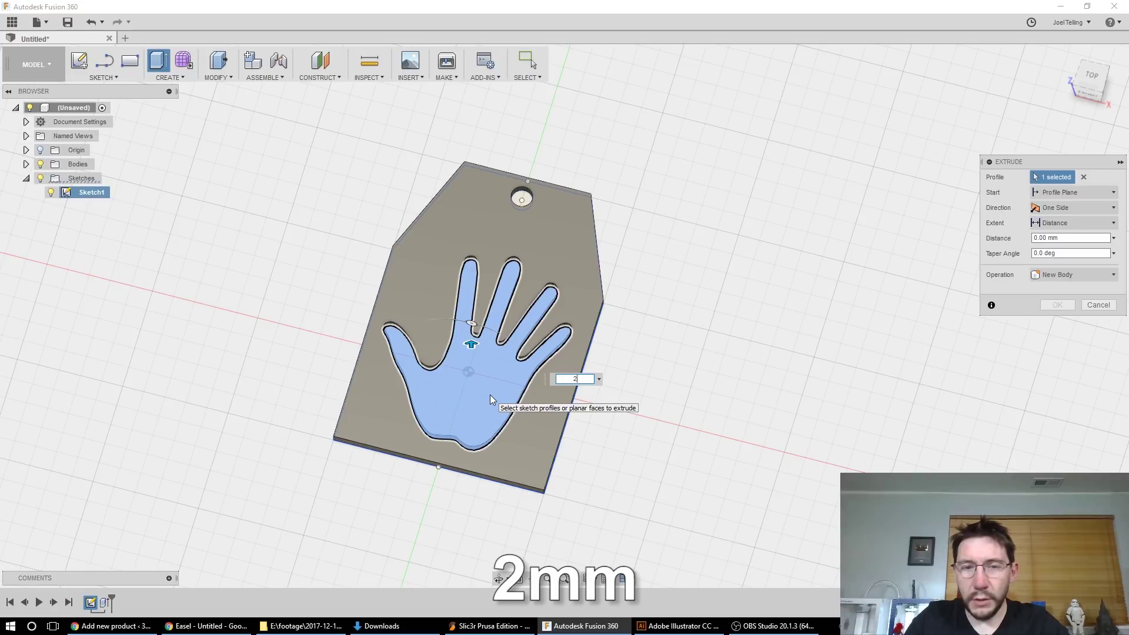
pyautogui.click(1060, 274)
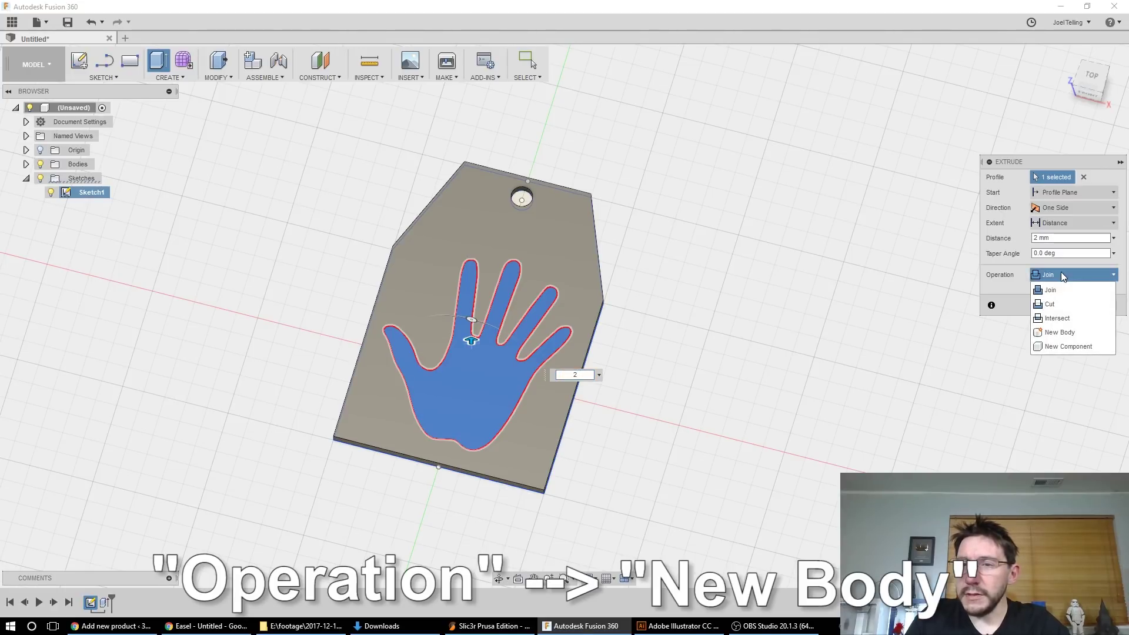
pyautogui.click(1064, 329)
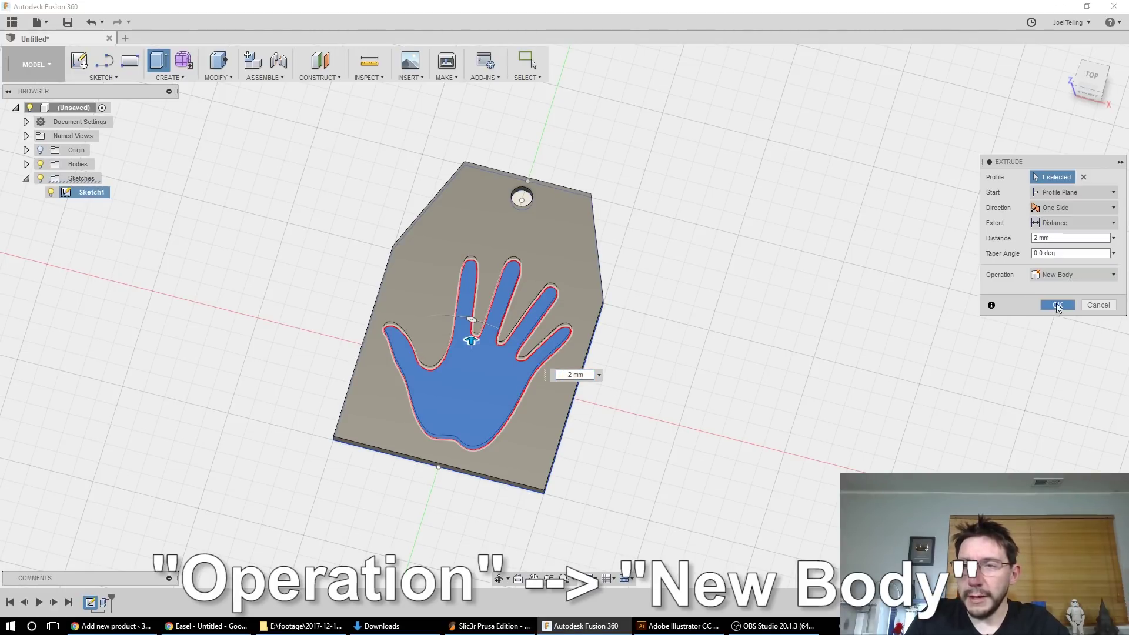
pyautogui.click(1056, 305)
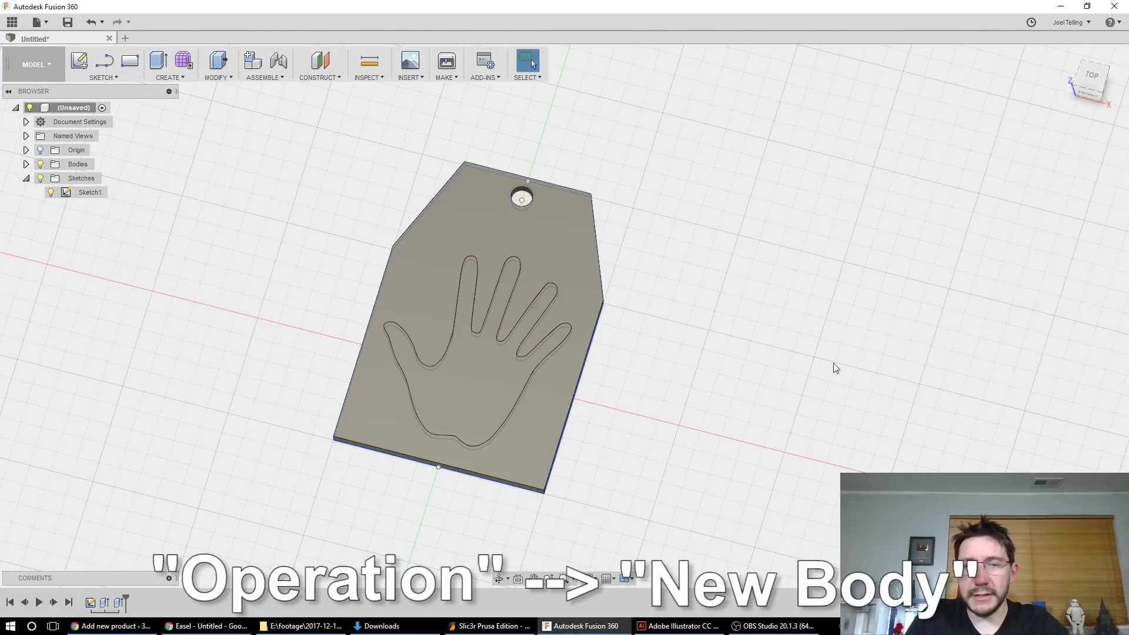
pyautogui.click(537, 426)
# Step: Export the tag plate via 3D Print at High refinement as gifttag-base.stl
pyautogui.click(487, 379)
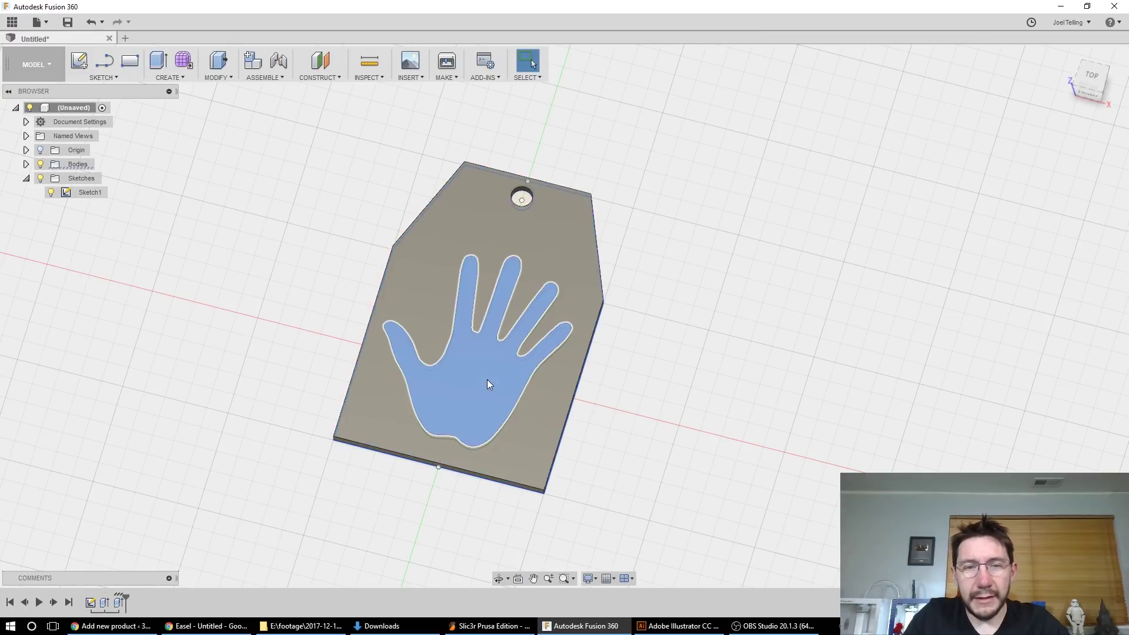
pyautogui.click(551, 416)
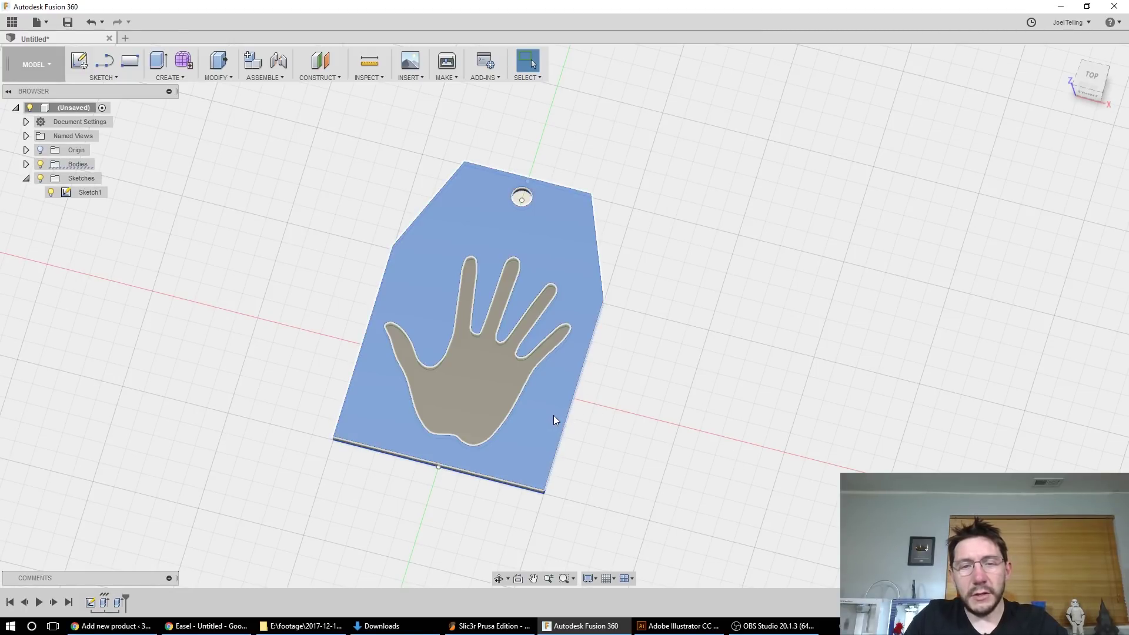
pyautogui.click(453, 77)
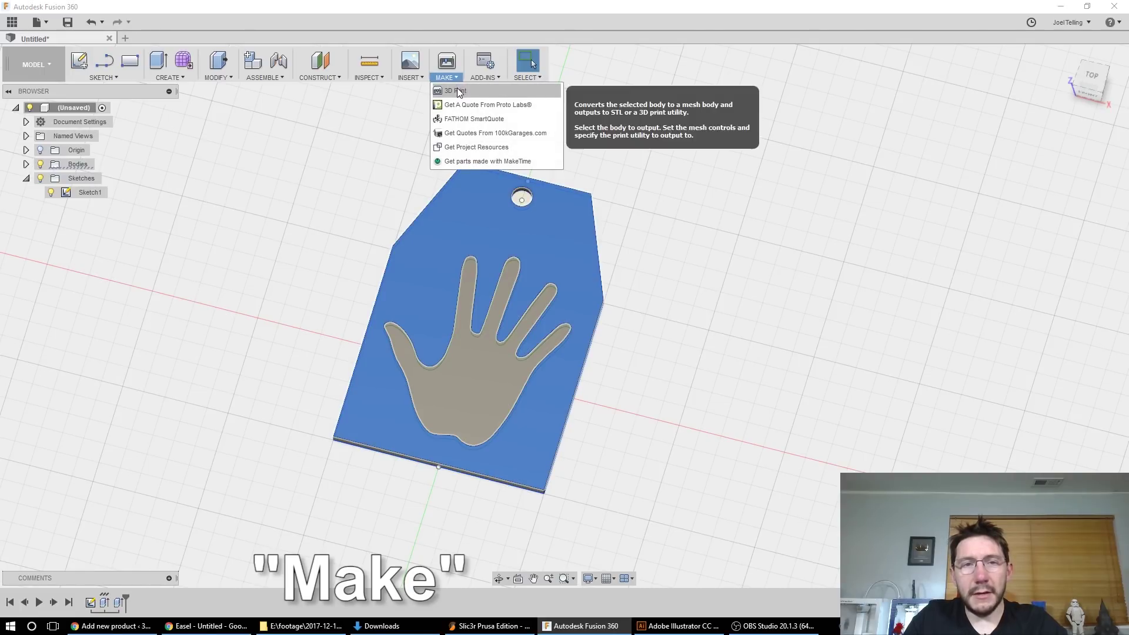
pyautogui.click(456, 90)
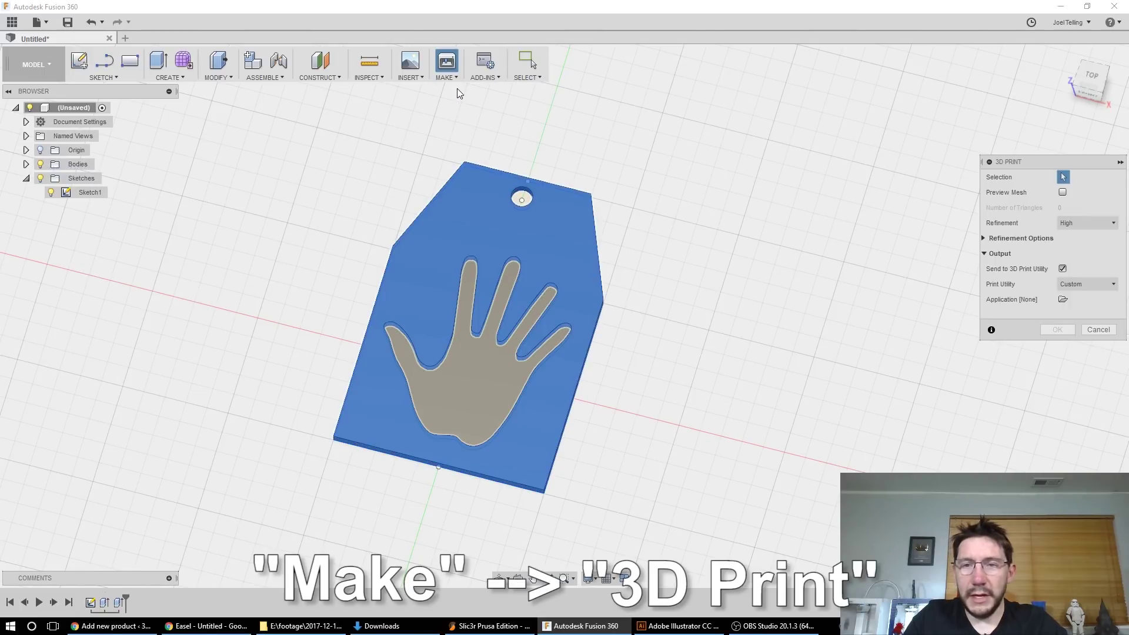
pyautogui.click(1062, 269)
pyautogui.click(1073, 223)
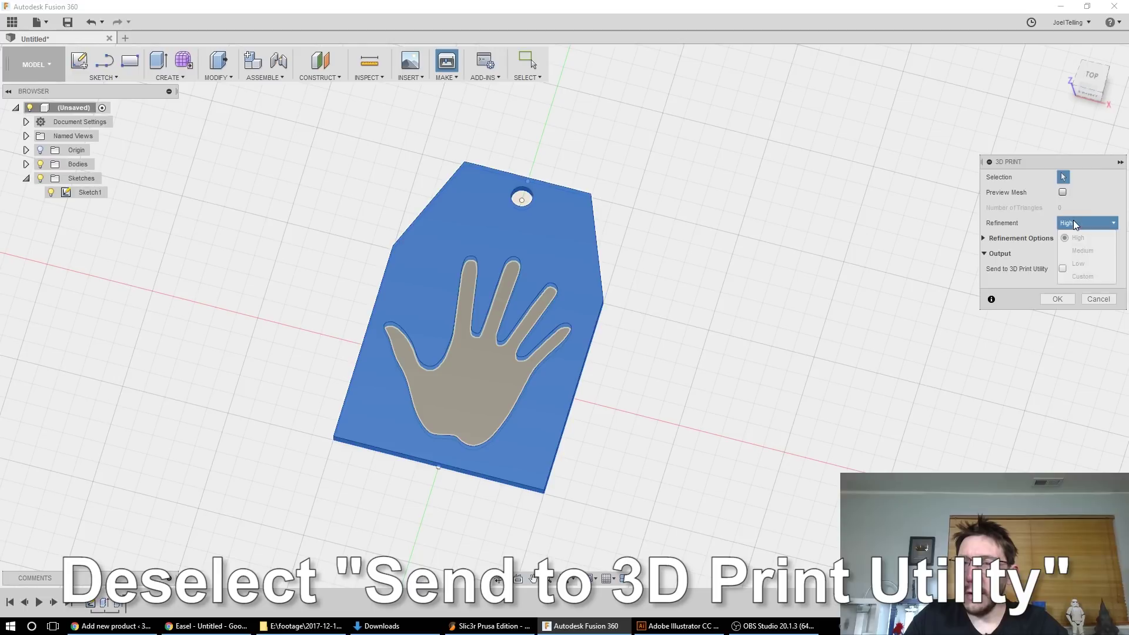
pyautogui.click(1073, 222)
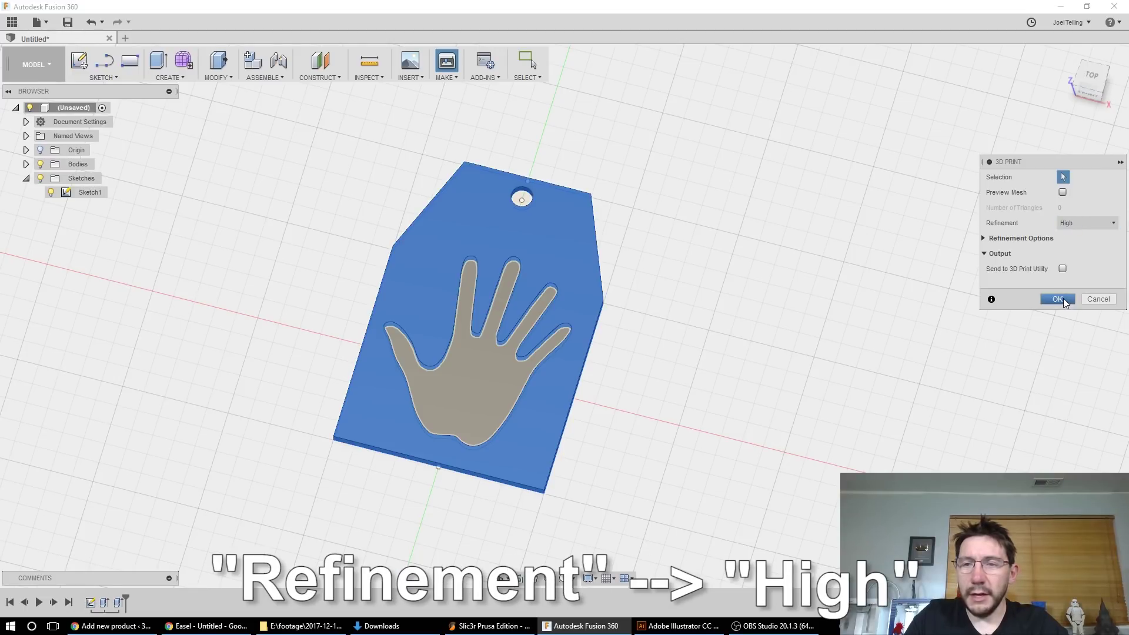
pyautogui.click(1057, 299)
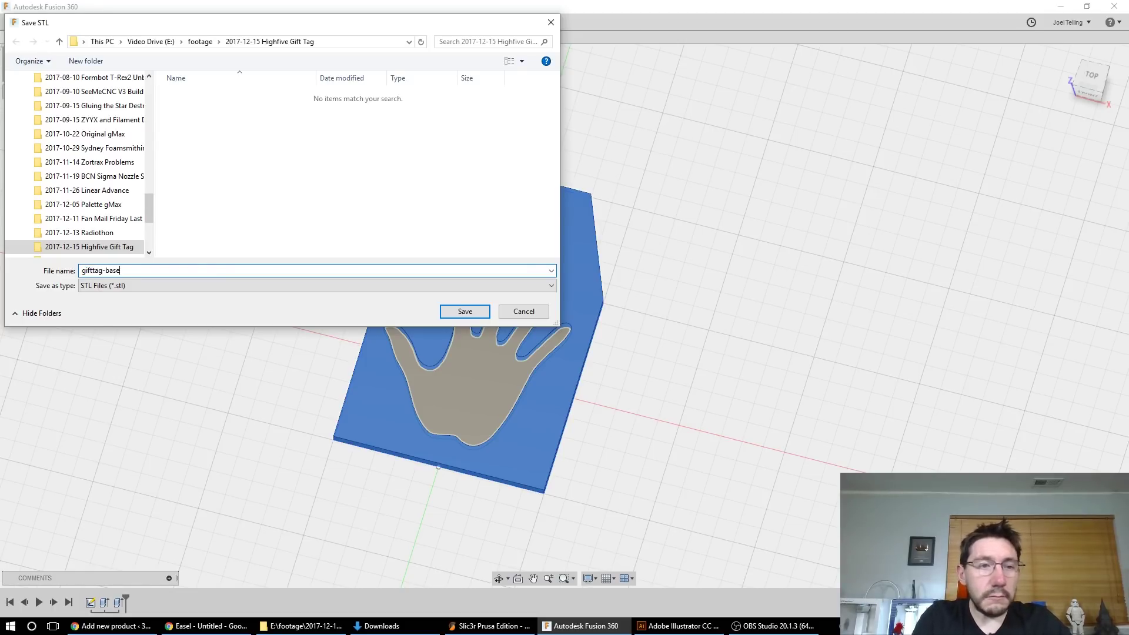
pyautogui.write('gifttag-base.stl')
pyautogui.press('Return')
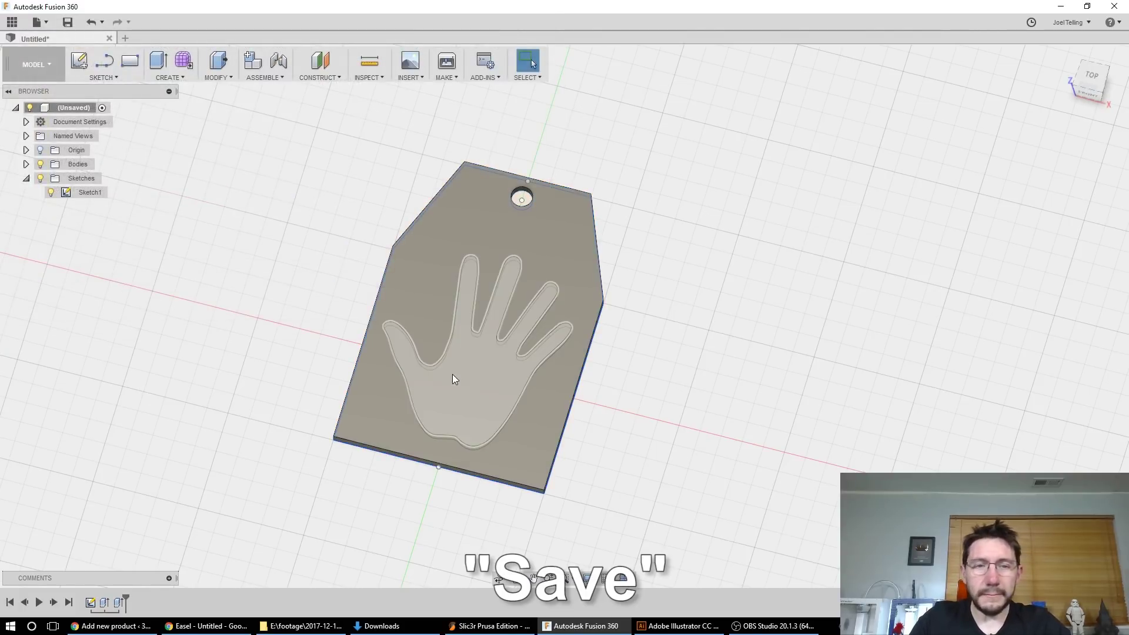
# Step: Export the hand body via 3D Print as the gifttag-hand STL file
pyautogui.click(468, 380)
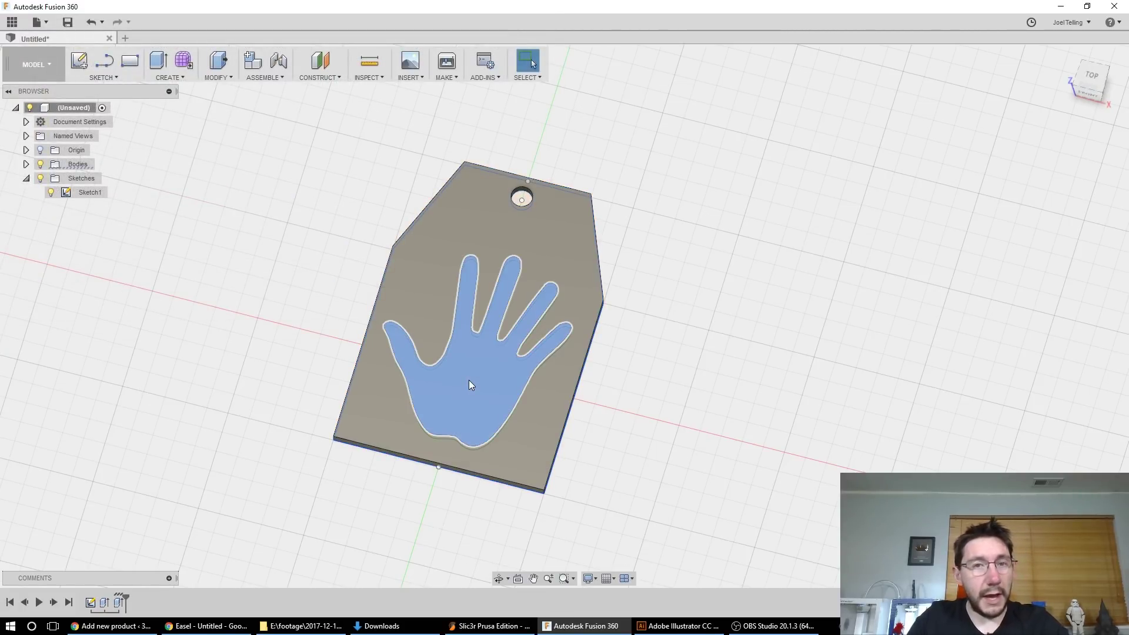
pyautogui.click(443, 77)
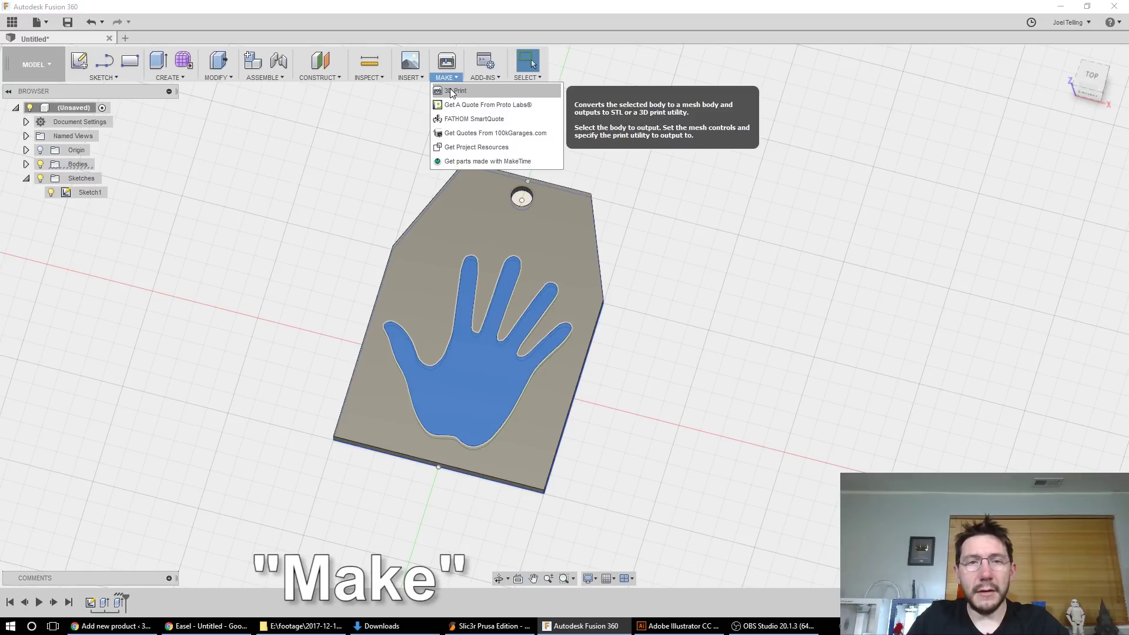
pyautogui.click(450, 89)
pyautogui.click(1049, 299)
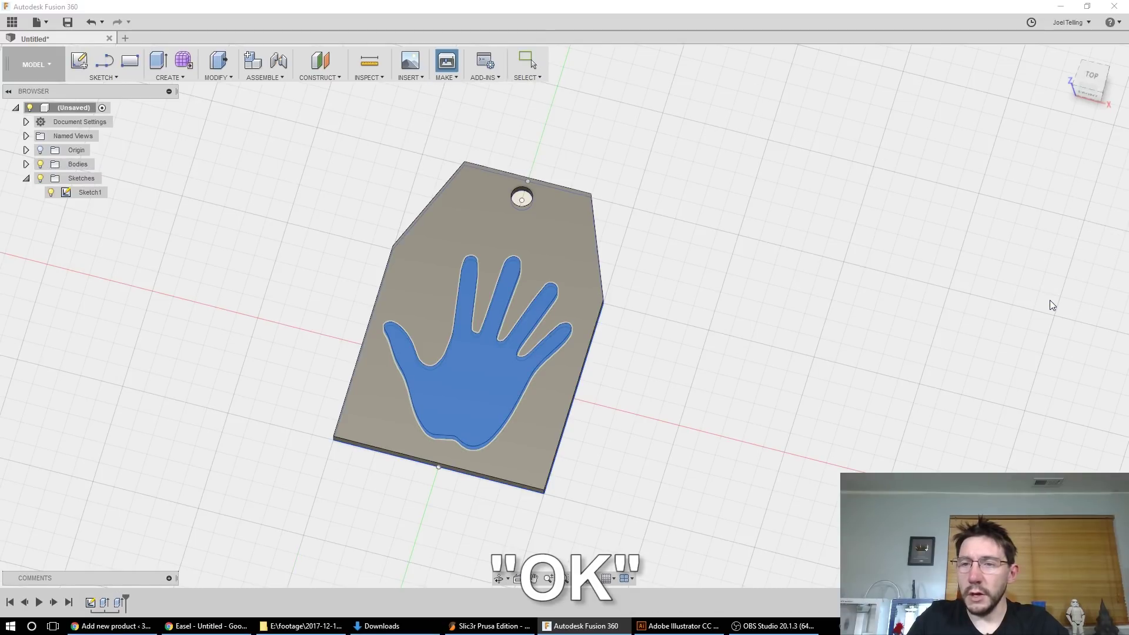
pyautogui.write('giftt')
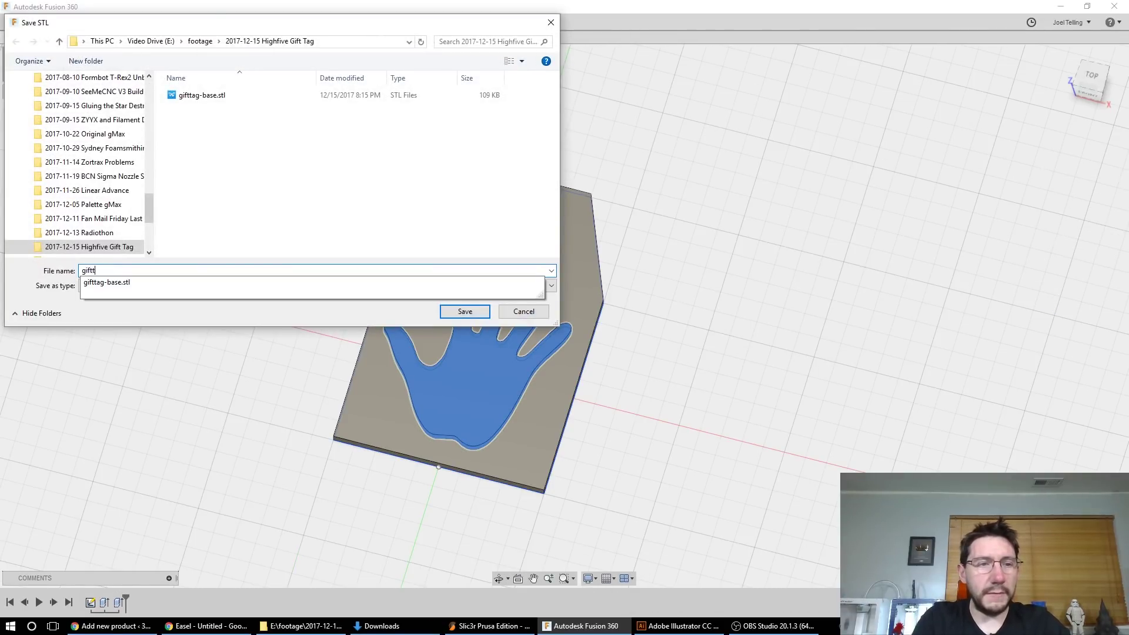
pyautogui.write('ag-han')
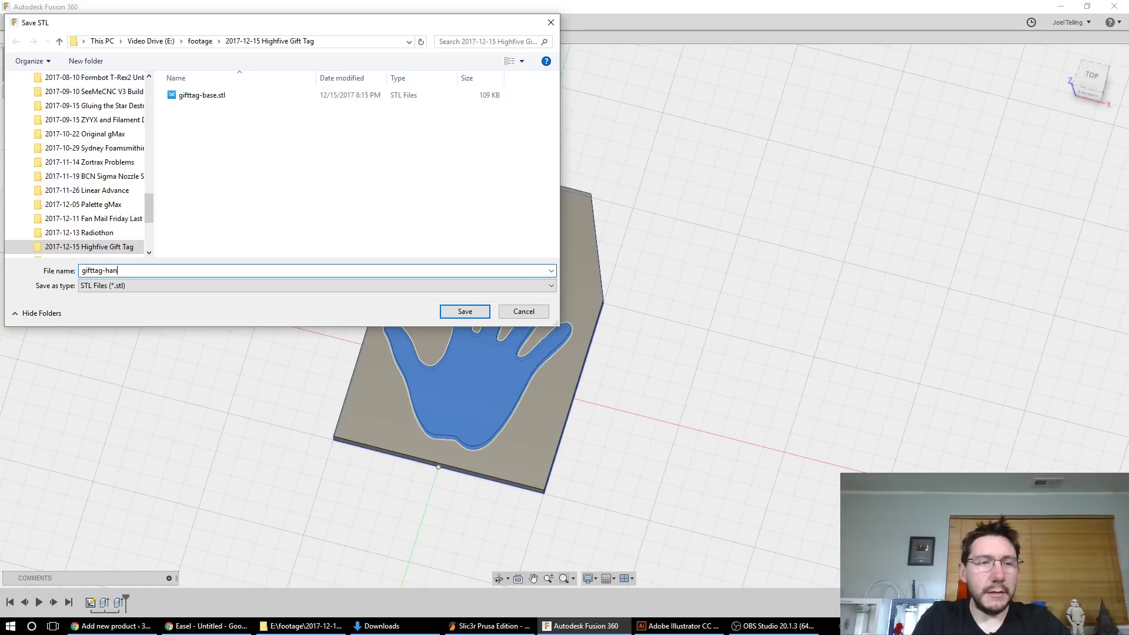
pyautogui.press('Return')
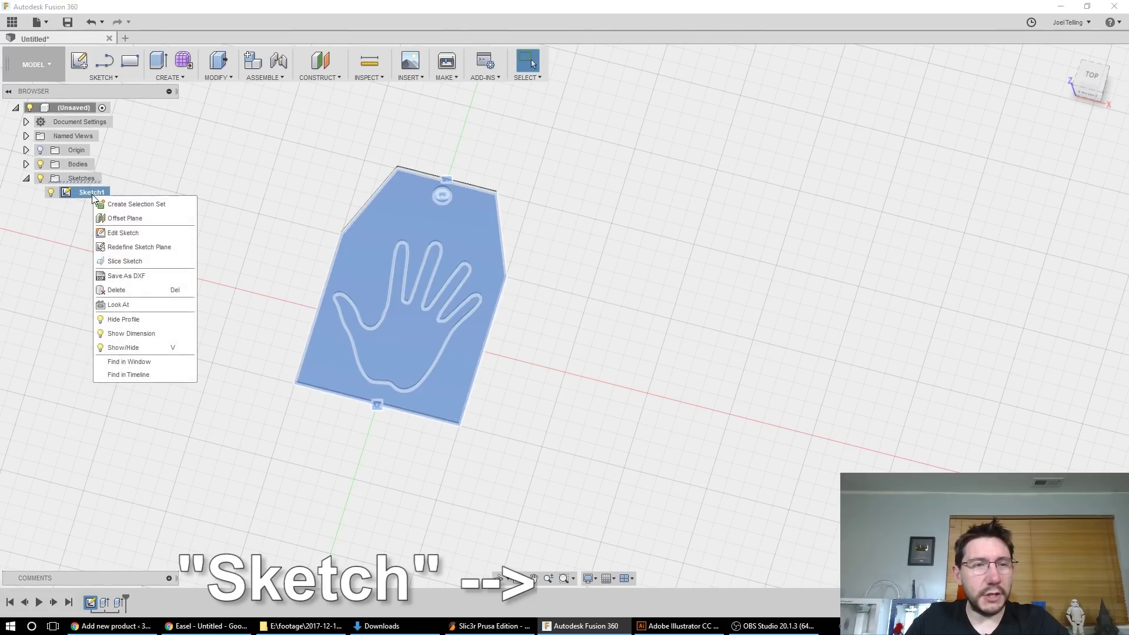
# Step: Copy all Sketch1 geometry, paste it 60 mm to the right, and finish the sketch
pyautogui.click(117, 219)
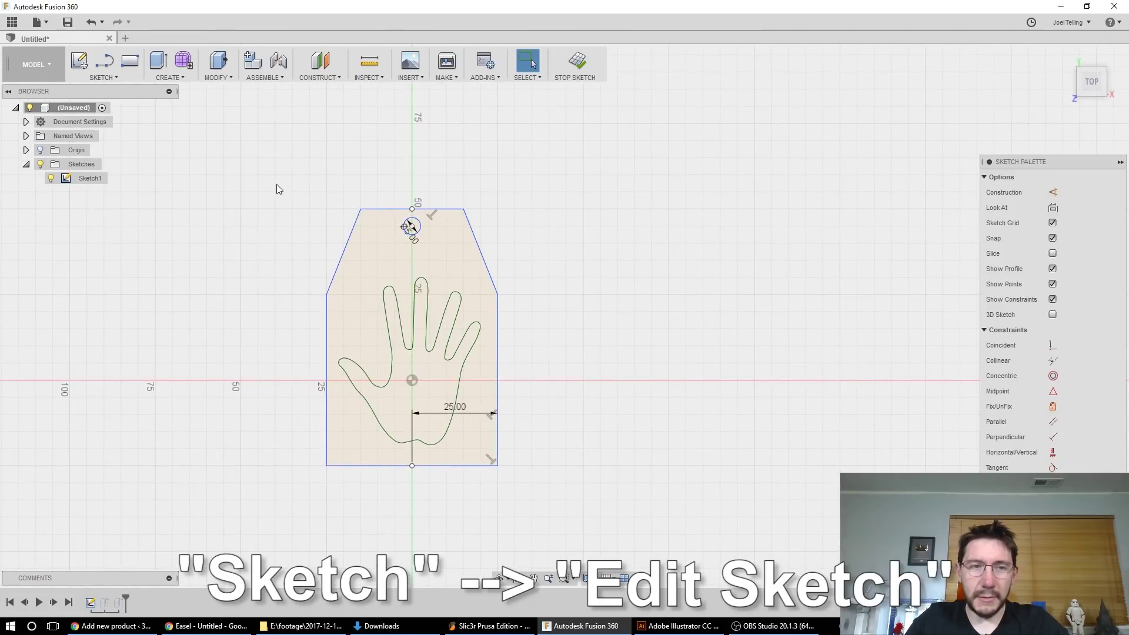
pyautogui.moveTo(279, 168); pyautogui.dragTo(557, 525)
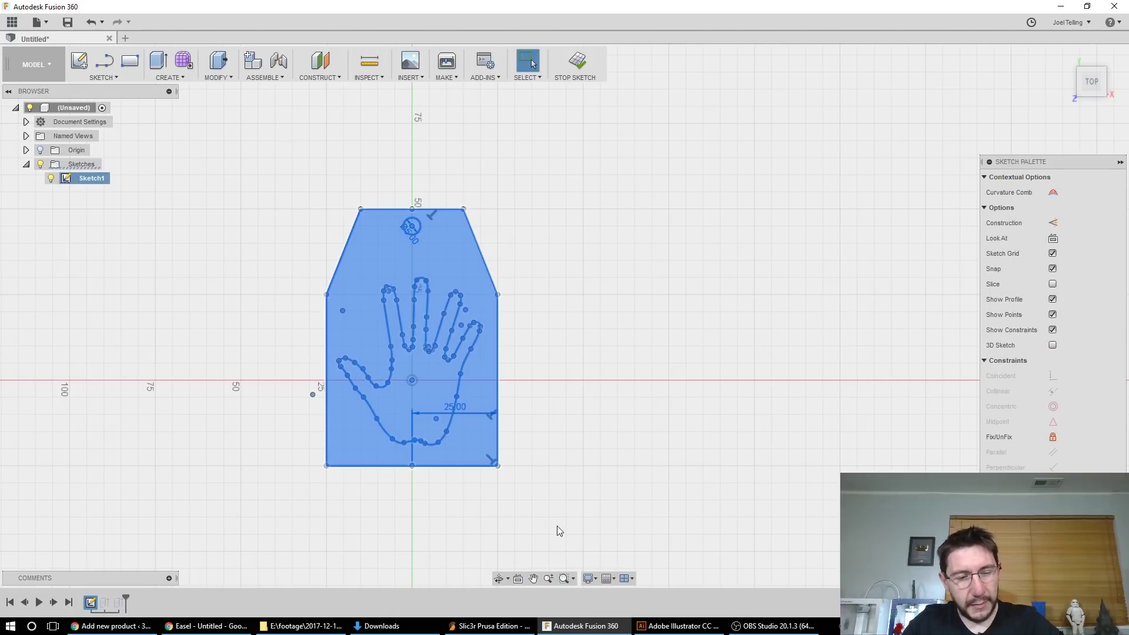
pyautogui.hotkey('ctrl', 'c')
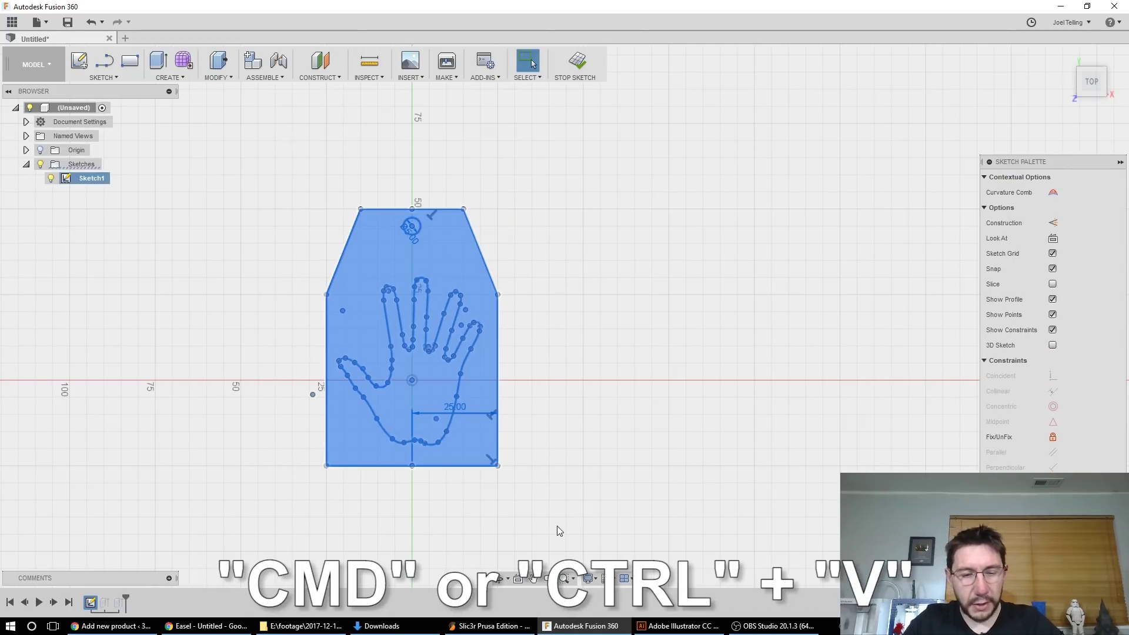
pyautogui.hotkey('ctrl', 'v')
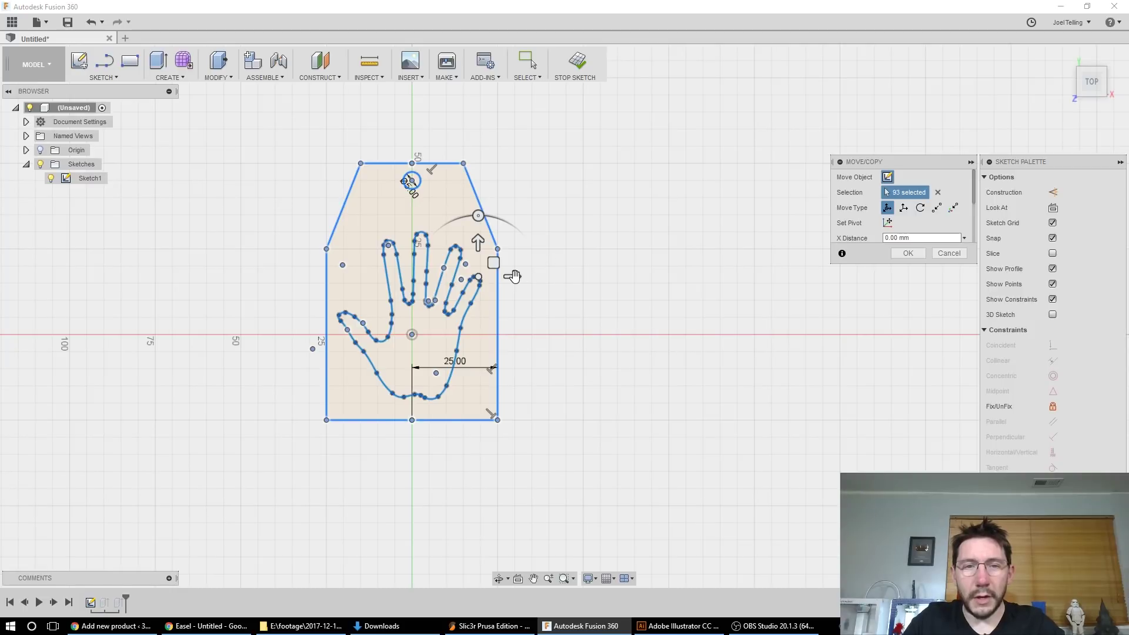
pyautogui.moveTo(512, 276); pyautogui.dragTo(716, 300)
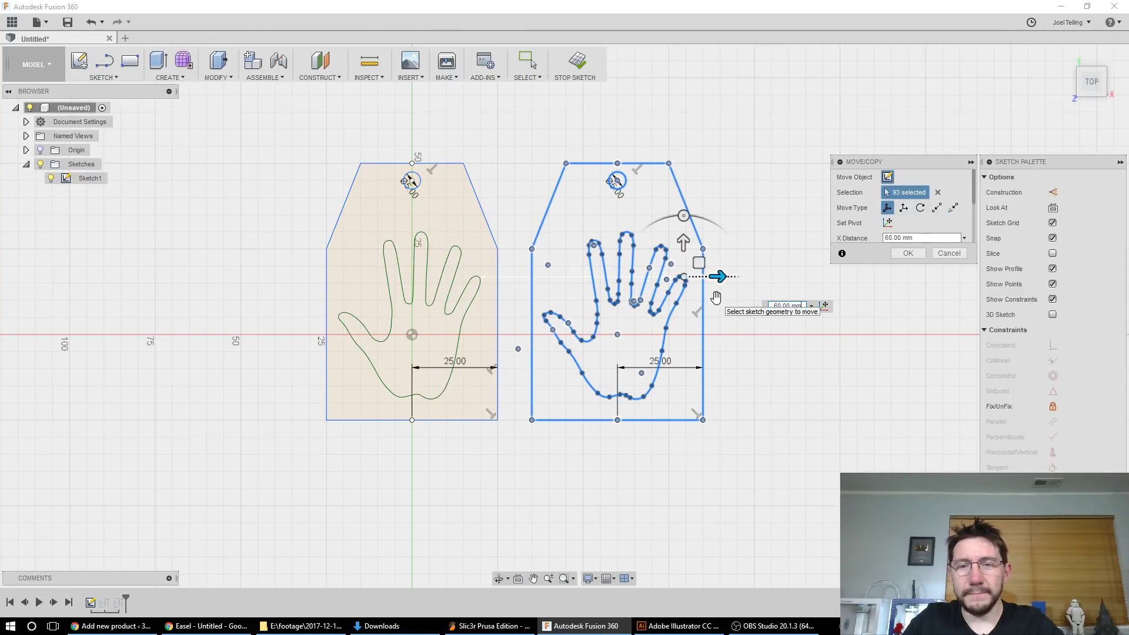
pyautogui.click(905, 253)
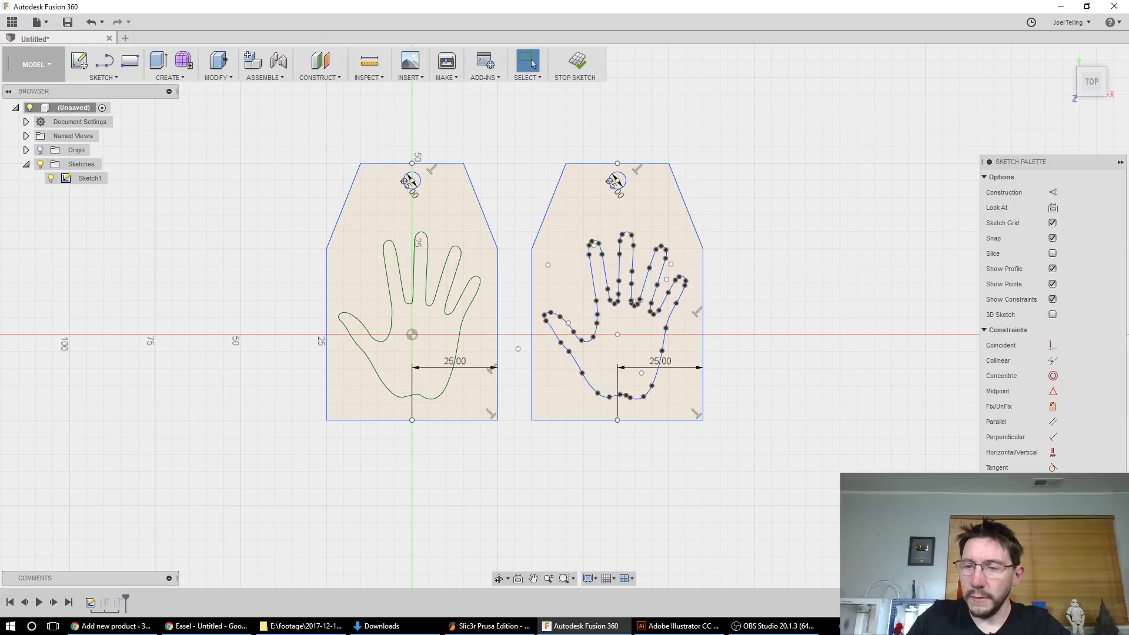
pyautogui.click(1052, 491)
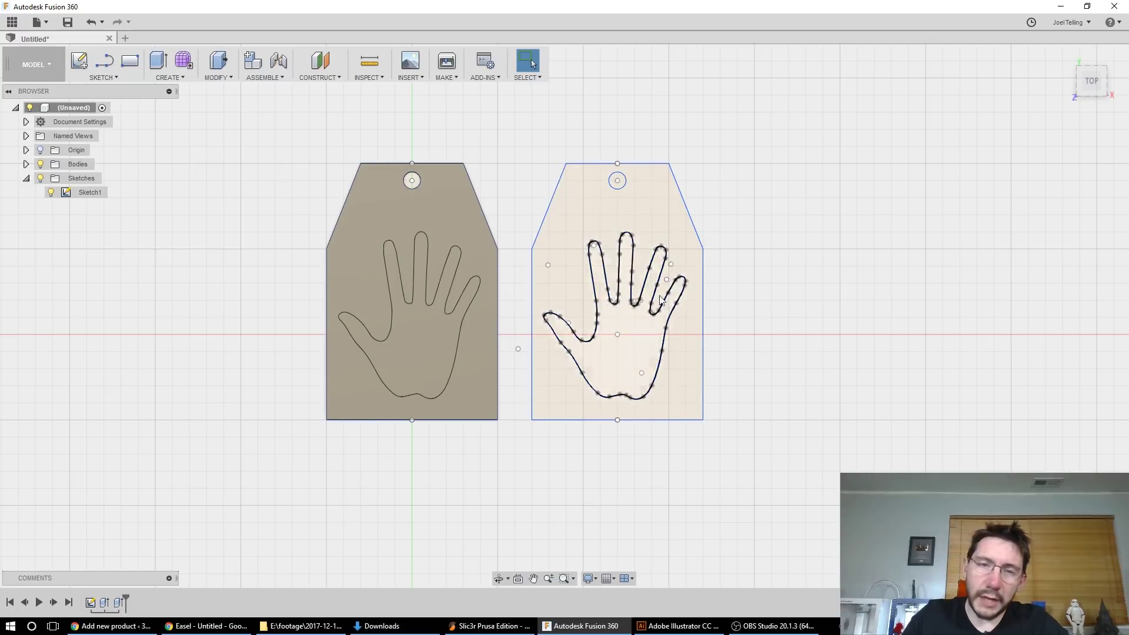
pyautogui.keyDown('shift'); pyautogui.moveTo(784, 427); pyautogui.dragTo(793, 465, button='middle'); pyautogui.keyUp('shift')
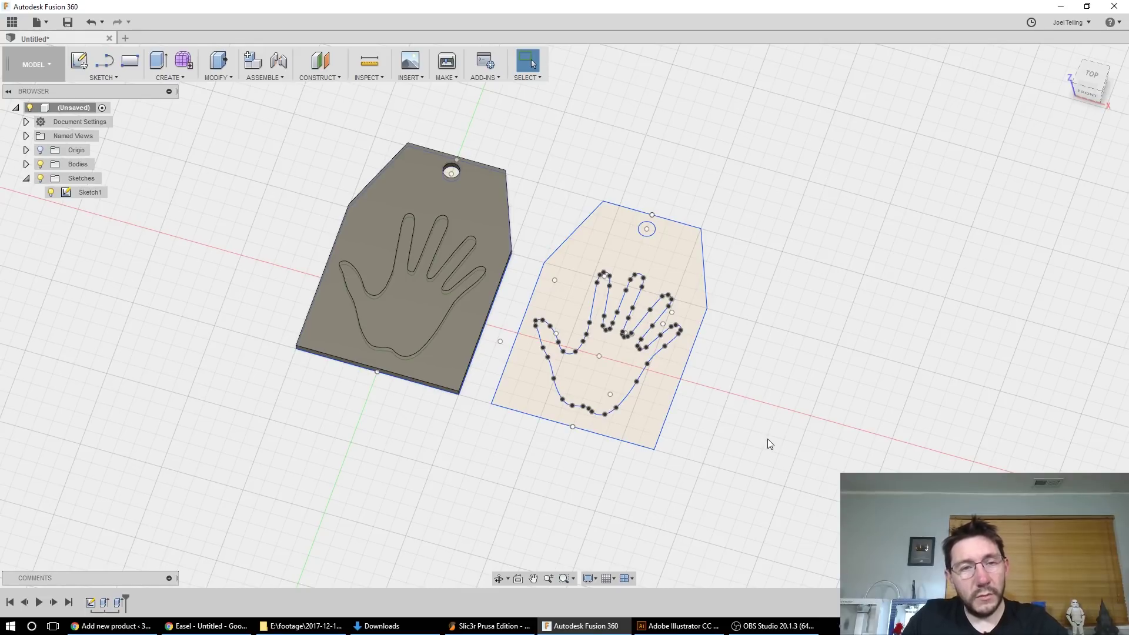
# Step: Extrude the right tag's plate profile 2 mm
pyautogui.click(653, 409)
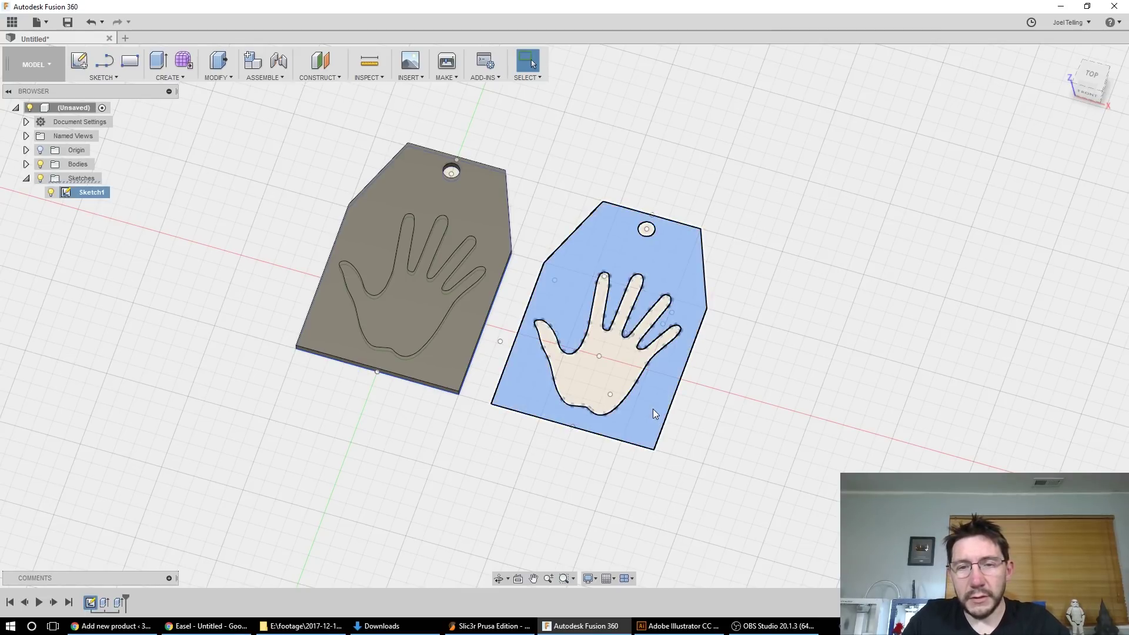
pyautogui.write('e')
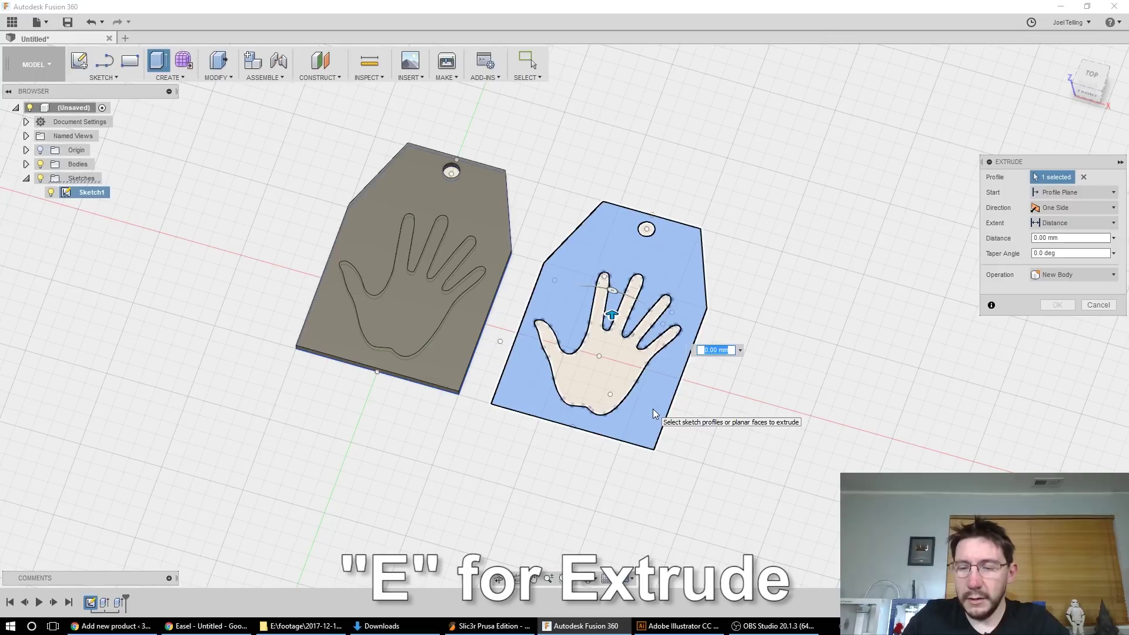
pyautogui.write('2')
pyautogui.press('Return')
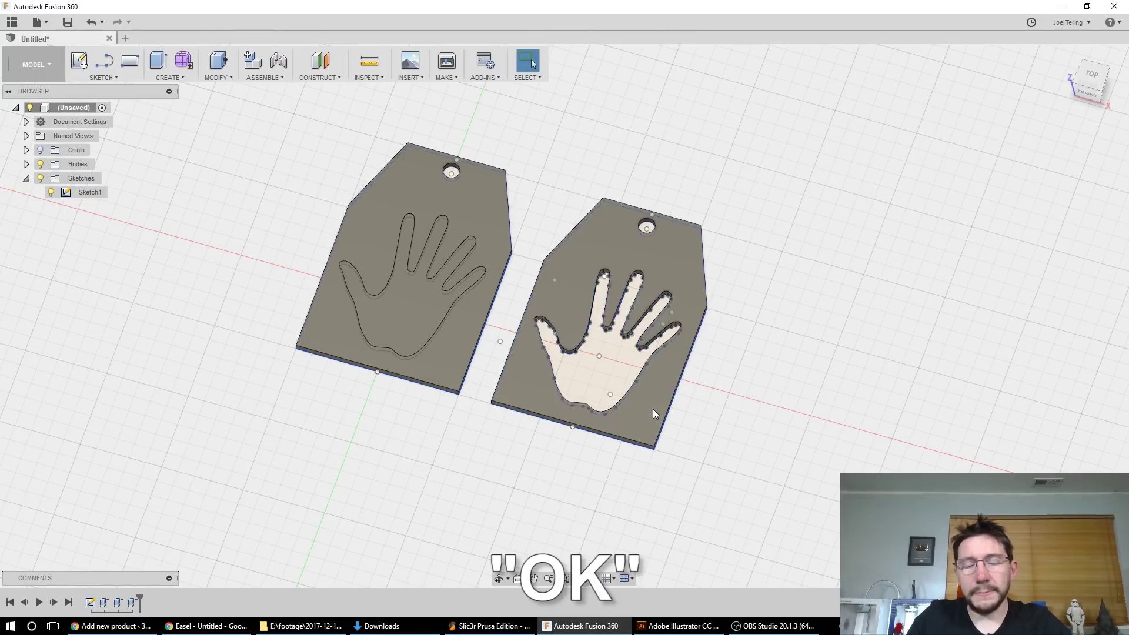
# Step: Extrude the right tag's hand profile 2 mm as a separate New Body
pyautogui.click(617, 364)
pyautogui.write('e')
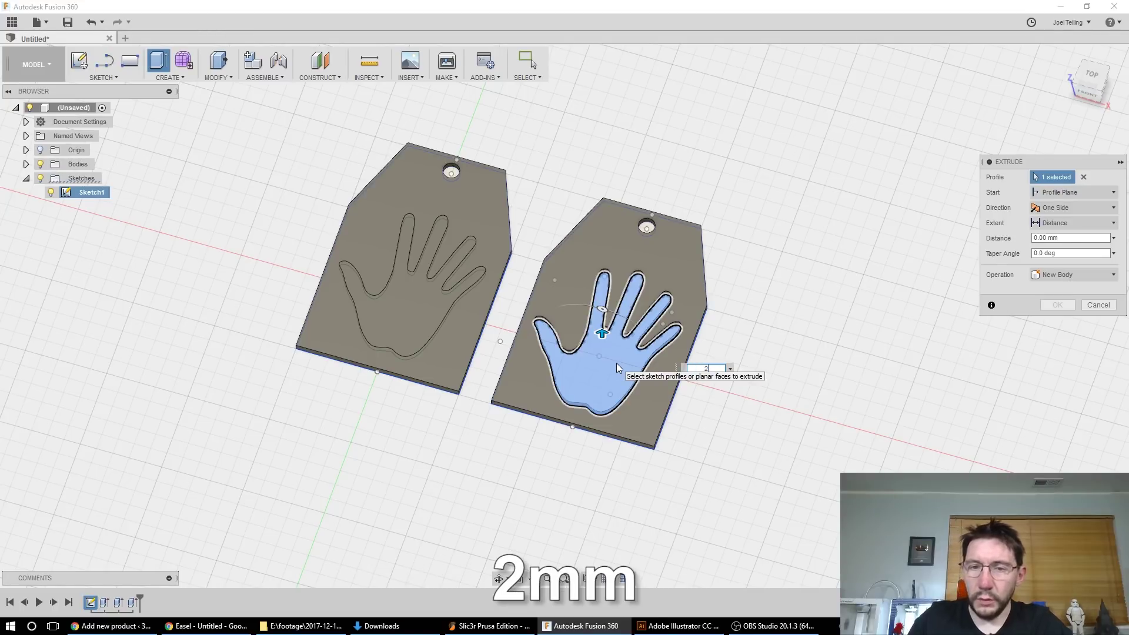
pyautogui.write('2')
pyautogui.click(1093, 274)
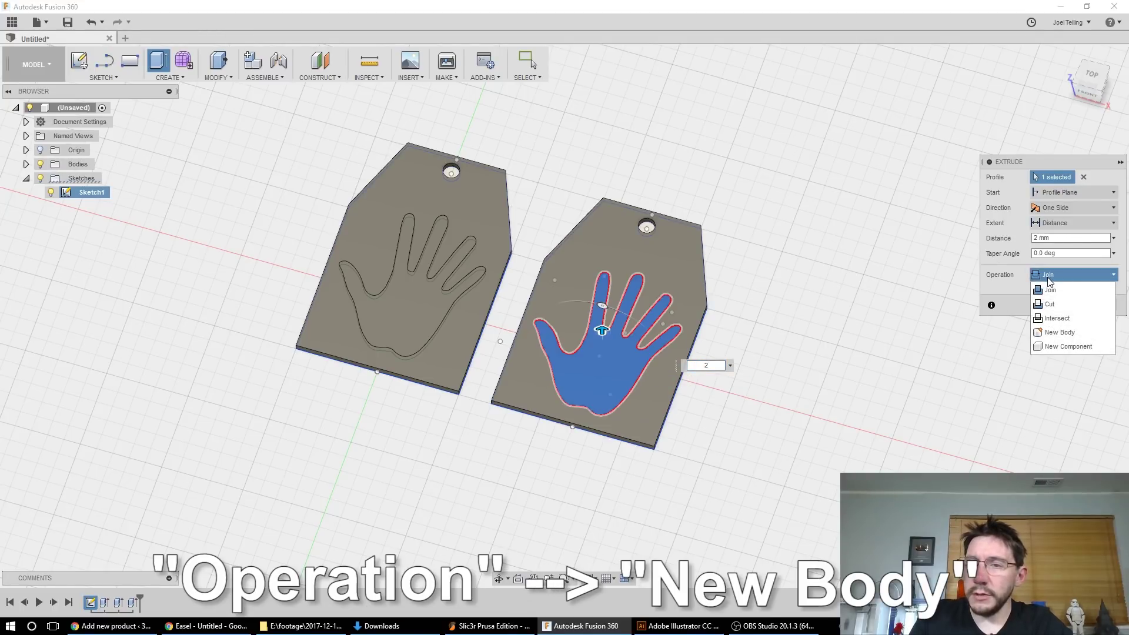
pyautogui.click(1070, 333)
pyautogui.click(1062, 305)
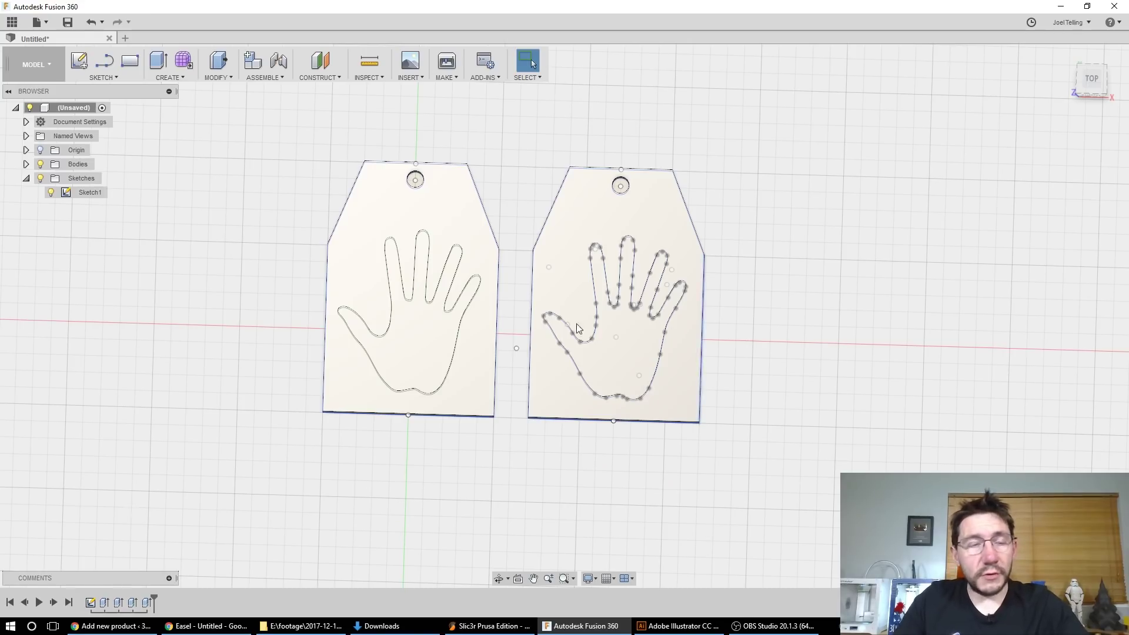
# Step: Open the workspace list from the MODEL dropdown
pyautogui.click(36, 65)
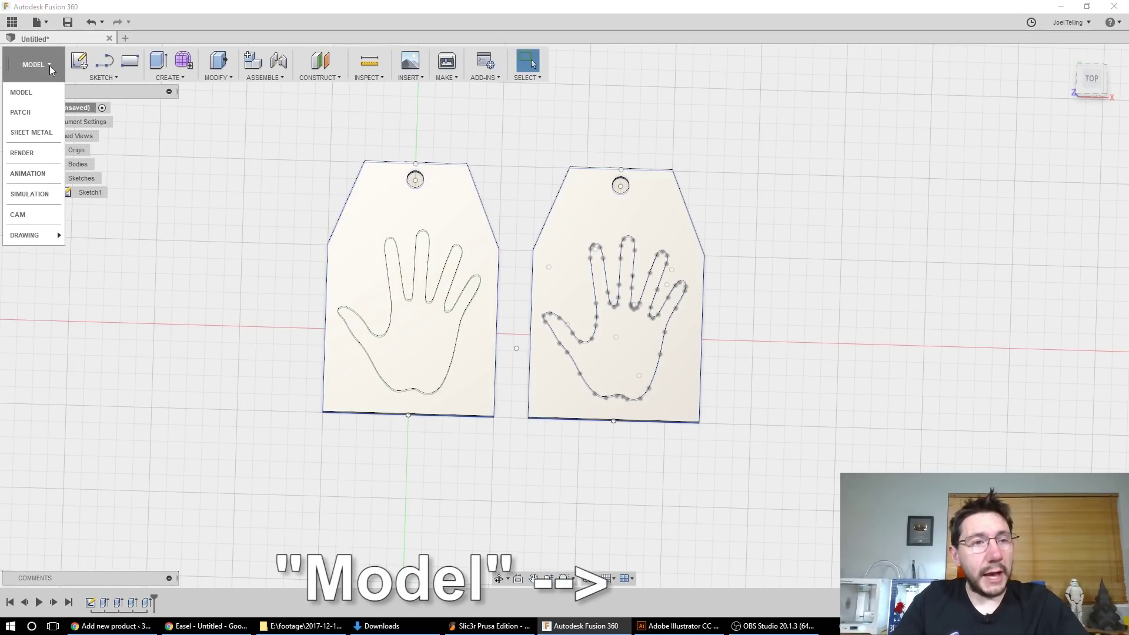
# Step: Switch to the Patch workspace and start a line sketch on the flat plane under the tags
pyautogui.click(40, 113)
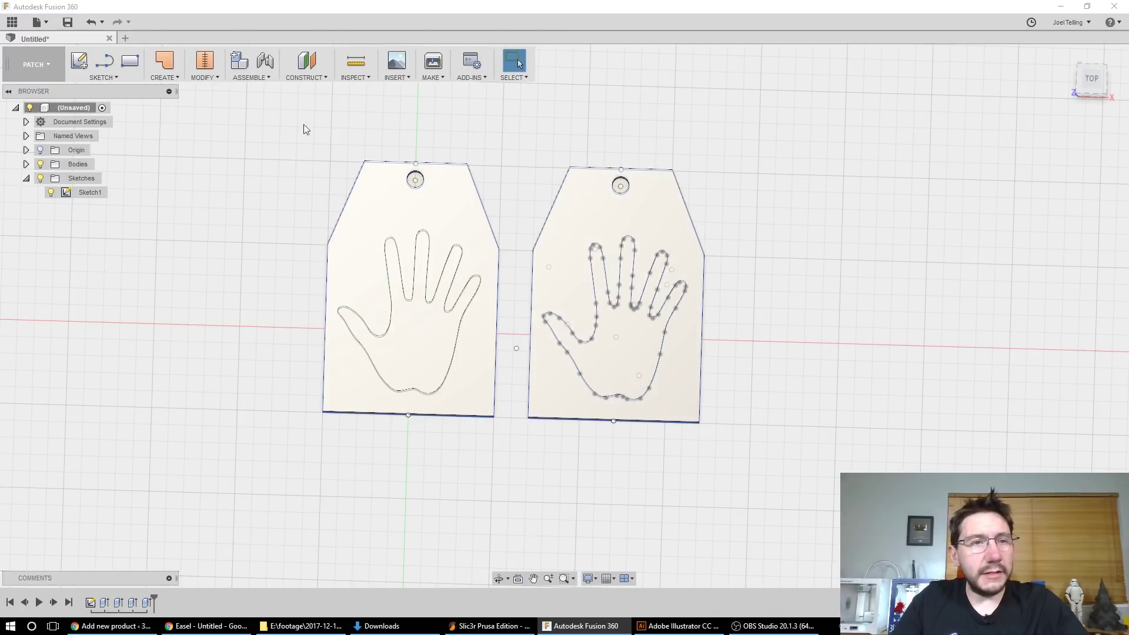
pyautogui.click(106, 78)
pyautogui.click(109, 103)
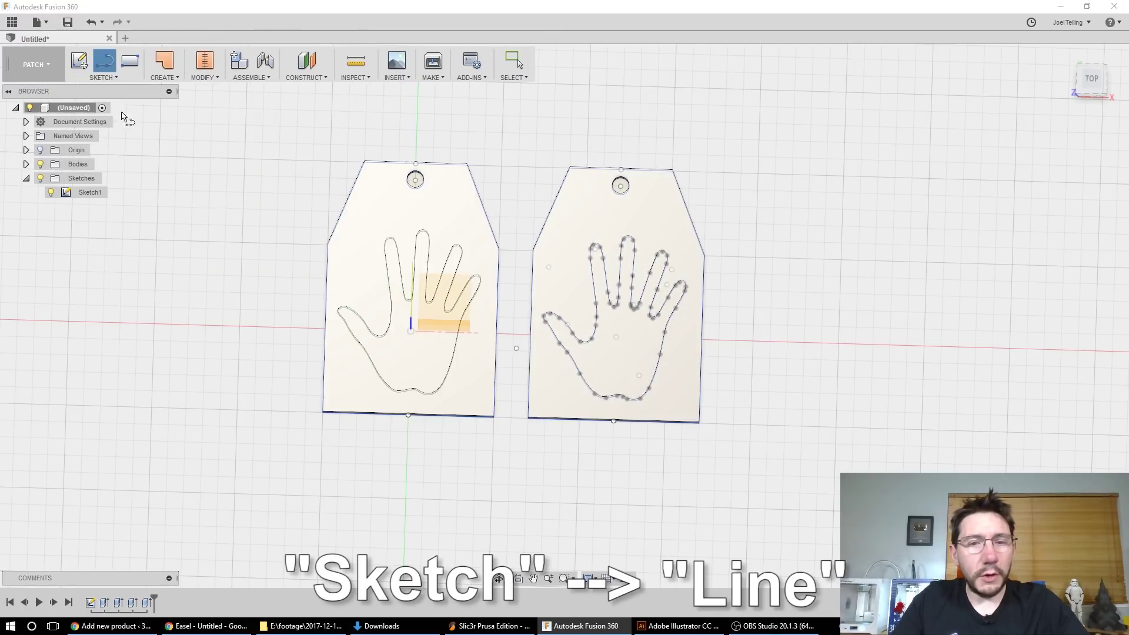
pyautogui.click(515, 441)
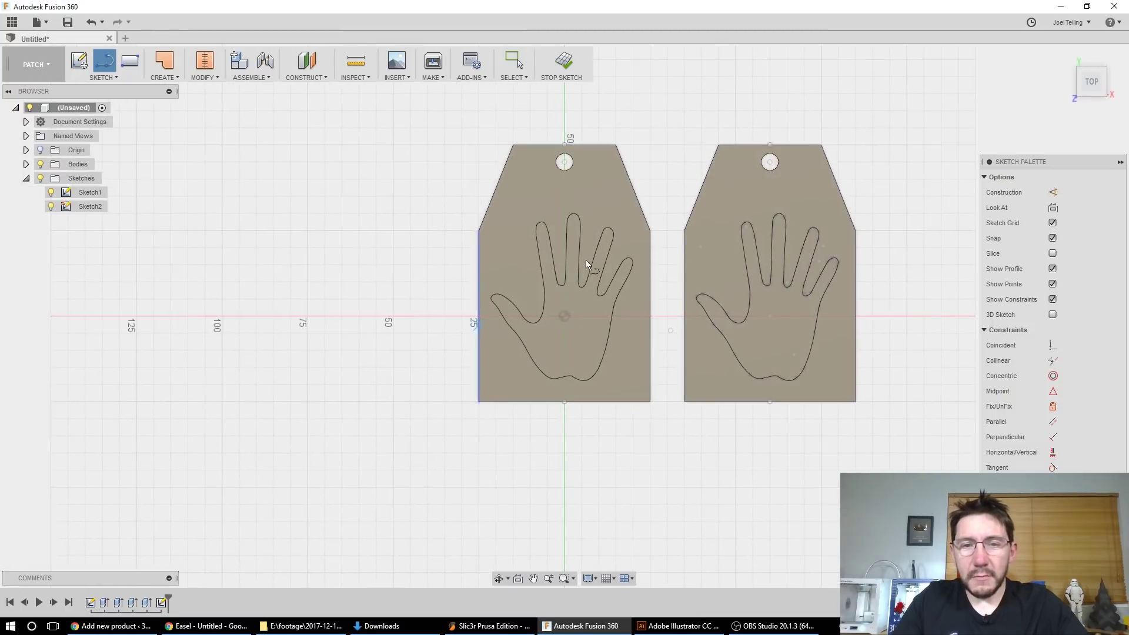
pyautogui.moveTo(912, 340); pyautogui.dragTo(772, 367, button='middle')
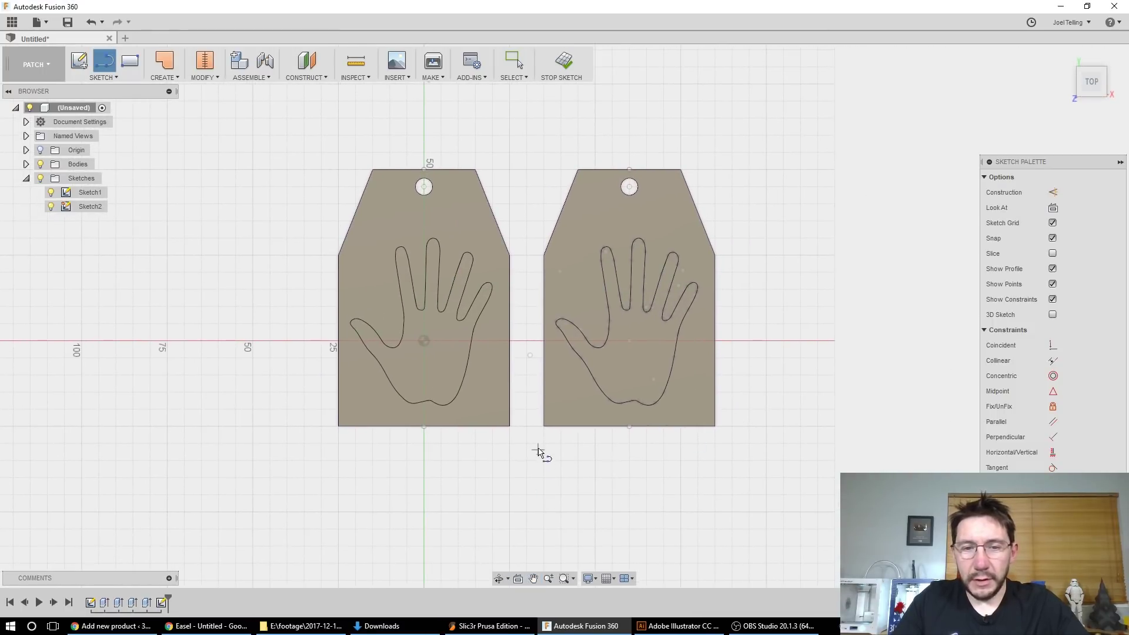
# Step: Draw the first two slanted stripe outlines across the right tag
pyautogui.click(543, 443)
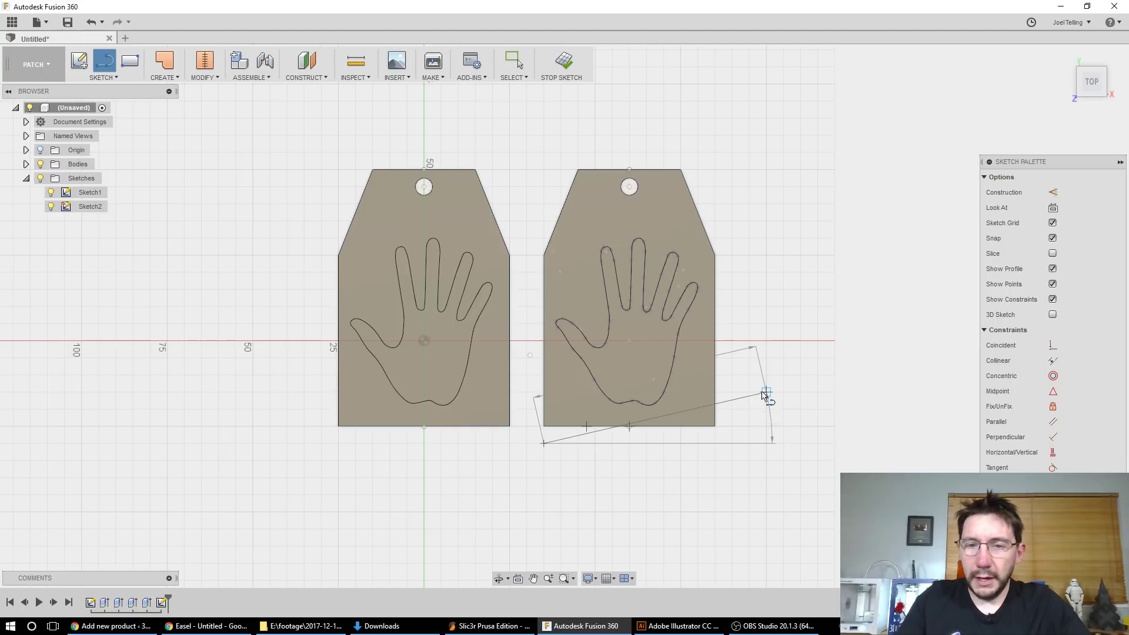
pyautogui.click(766, 392)
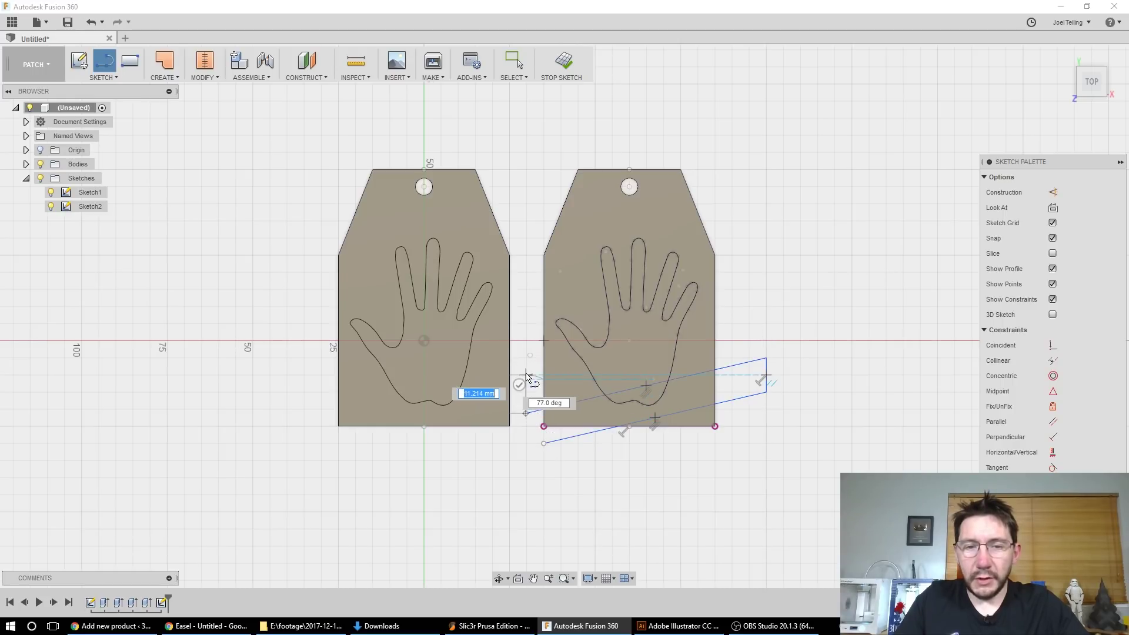
pyautogui.click(525, 392)
pyautogui.click(525, 374)
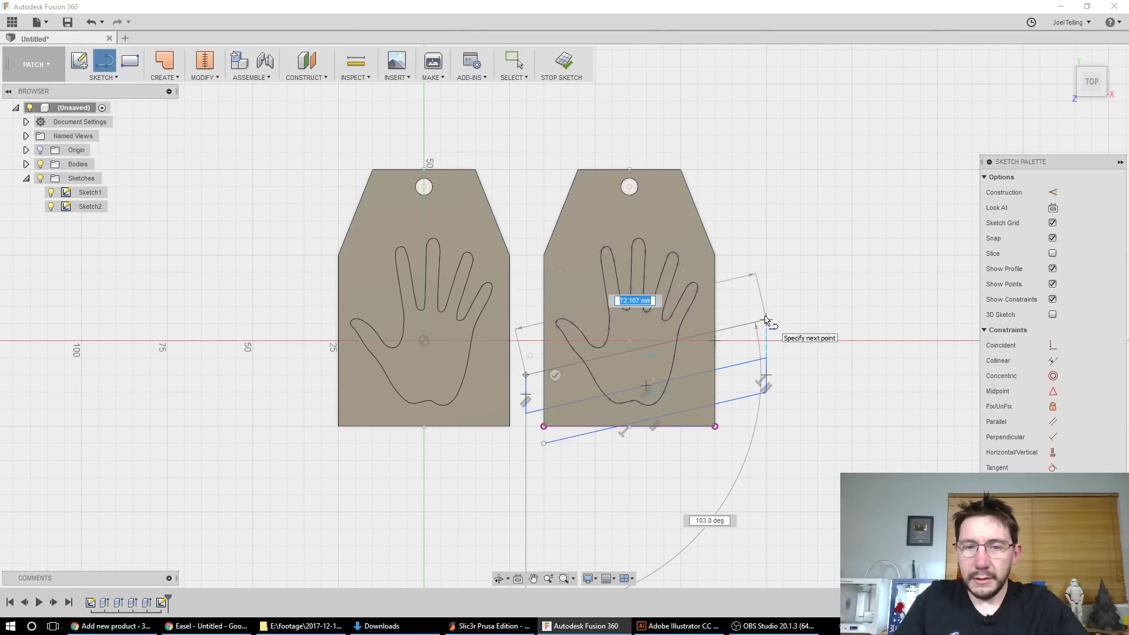
pyautogui.click(767, 320)
pyautogui.click(767, 272)
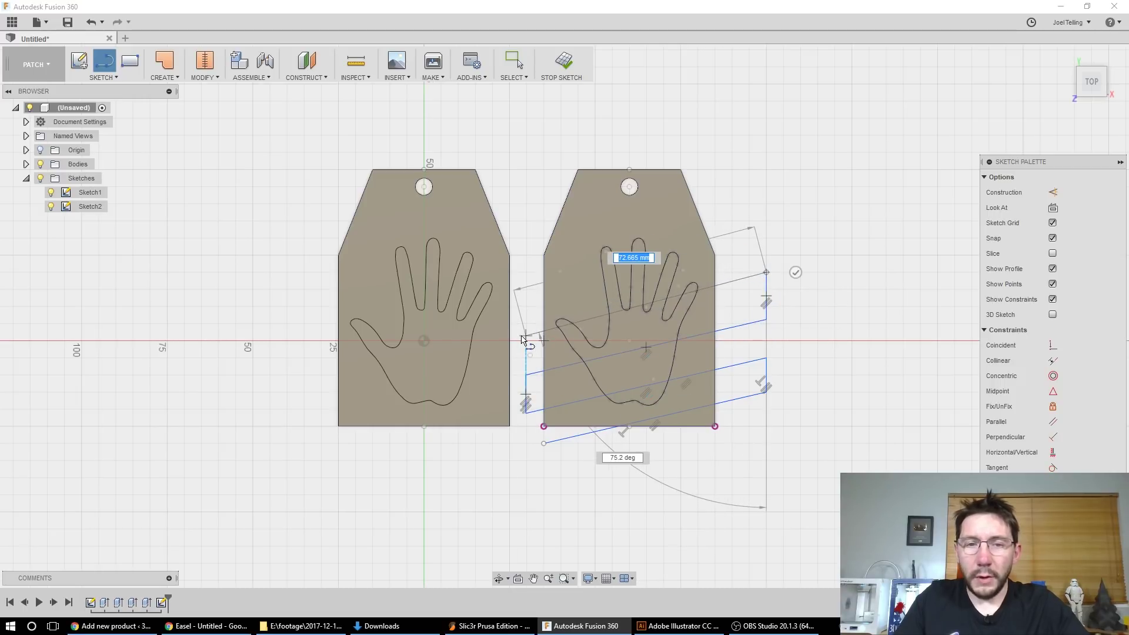
pyautogui.click(529, 327)
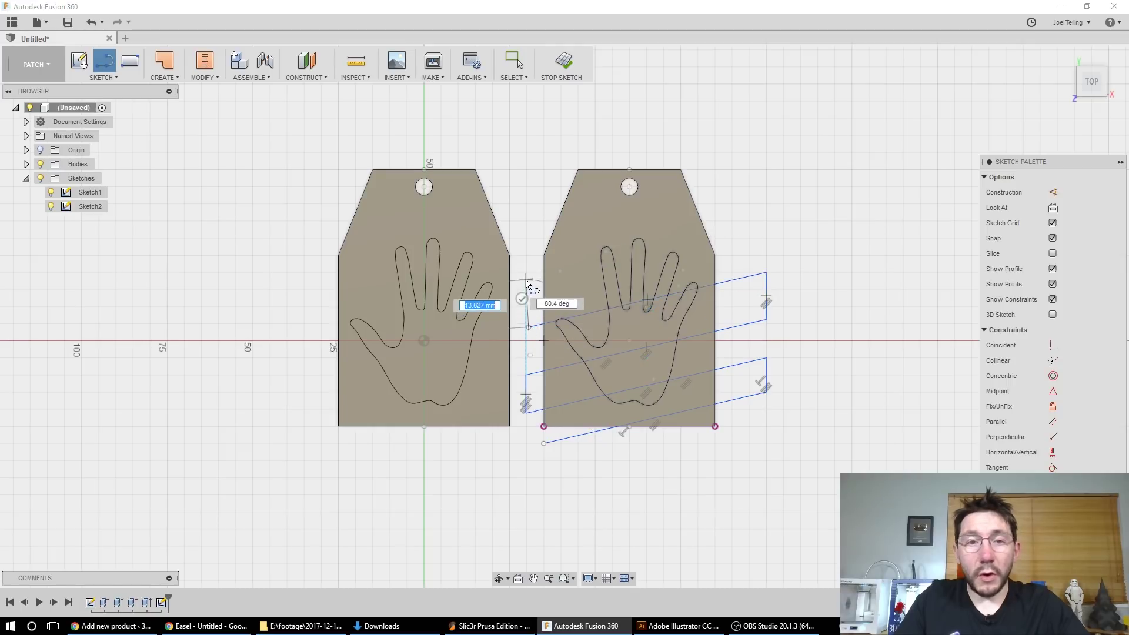
# Step: Draw the last slanted stripe outline near the tag top and tilt the view into 3D
pyautogui.click(529, 280)
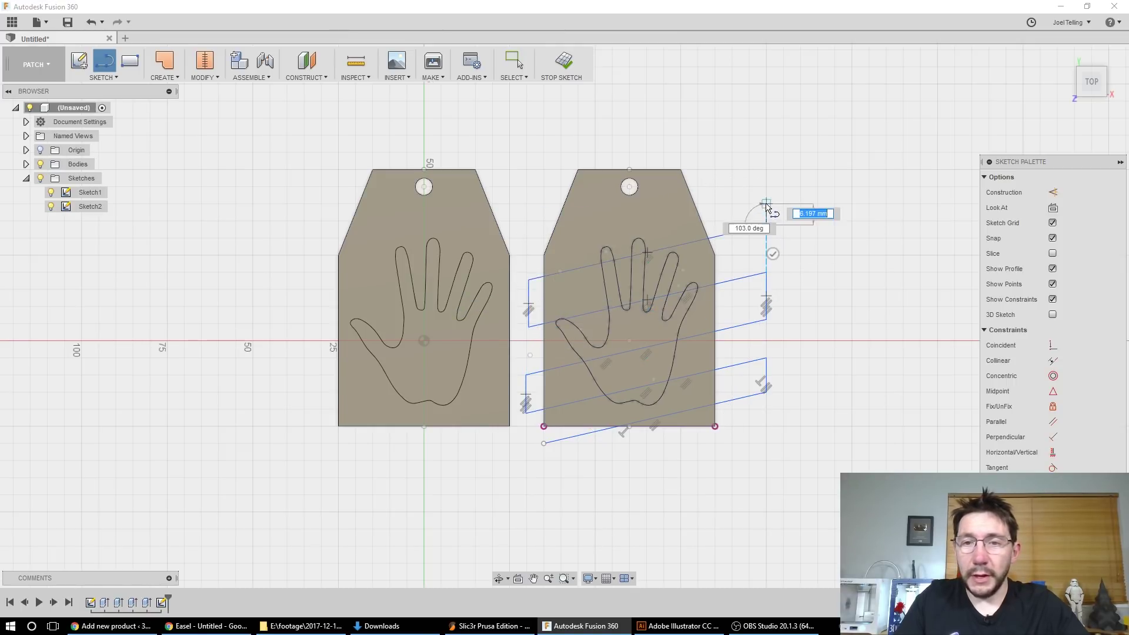
pyautogui.click(766, 187)
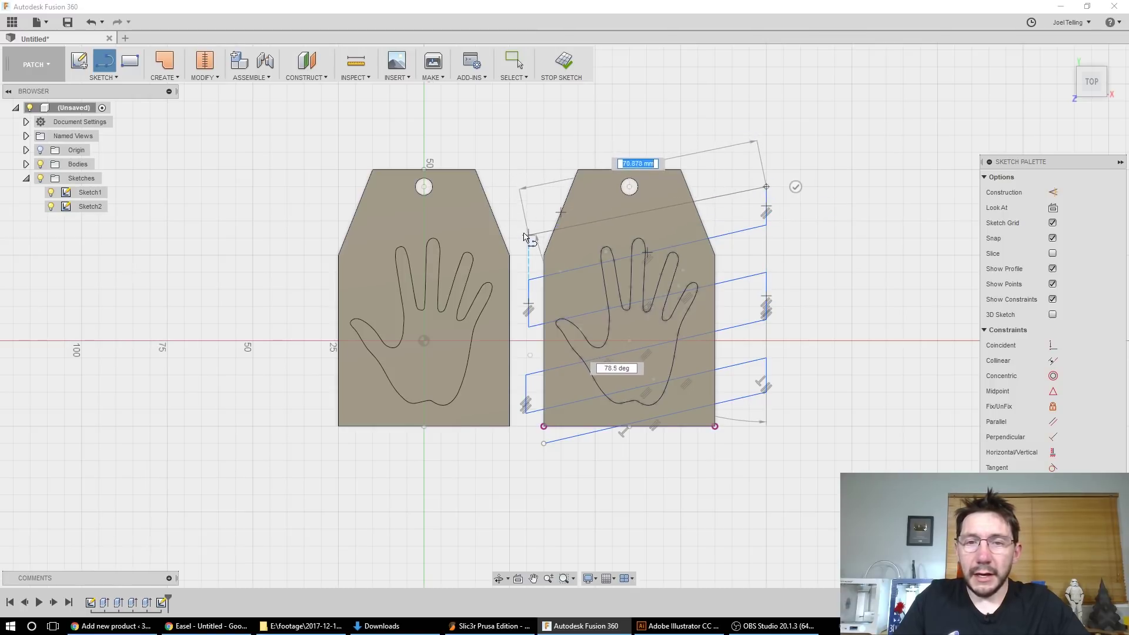
pyautogui.click(521, 225)
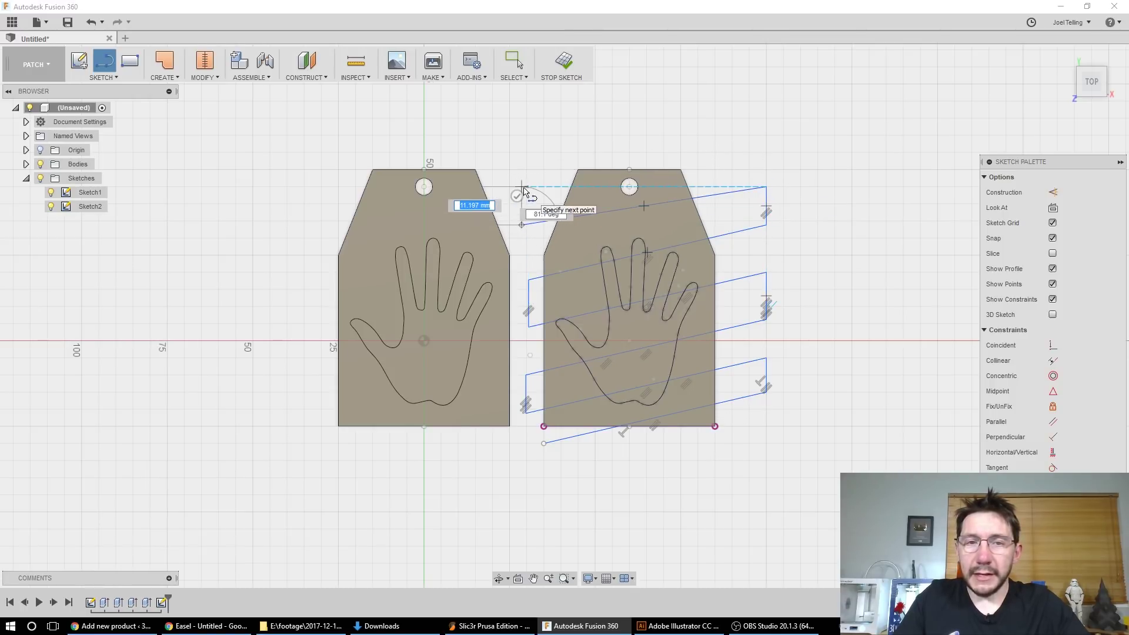
pyautogui.click(522, 187)
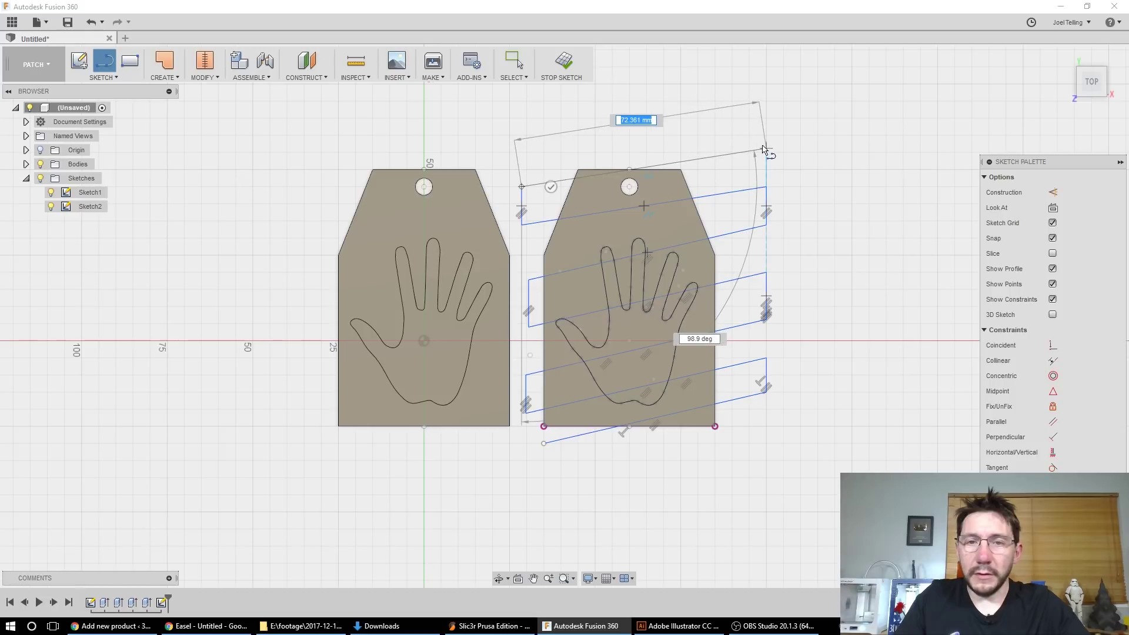
pyautogui.click(766, 149)
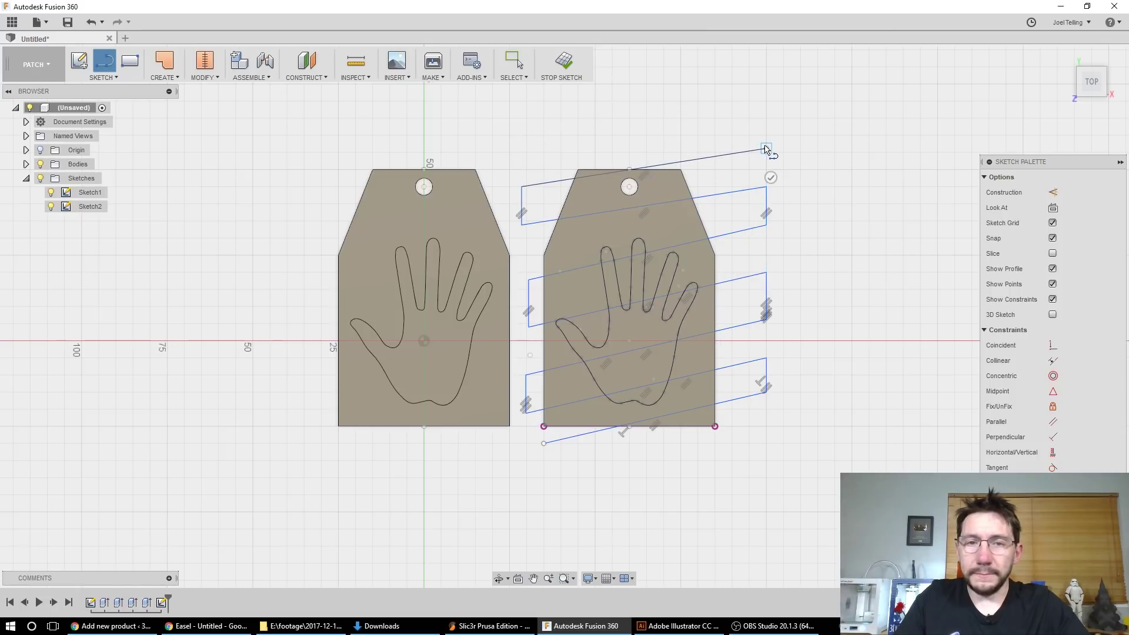
pyautogui.press('Escape')
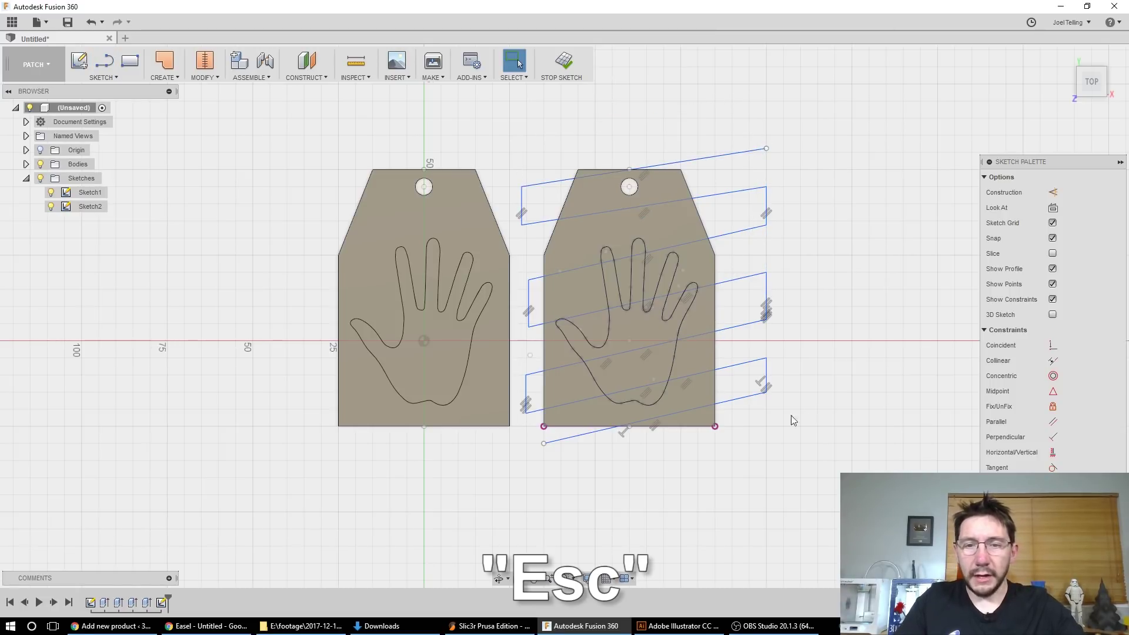
pyautogui.keyDown('shift'); pyautogui.moveTo(829, 476); pyautogui.dragTo(814, 445, button='middle'); pyautogui.keyUp('shift')
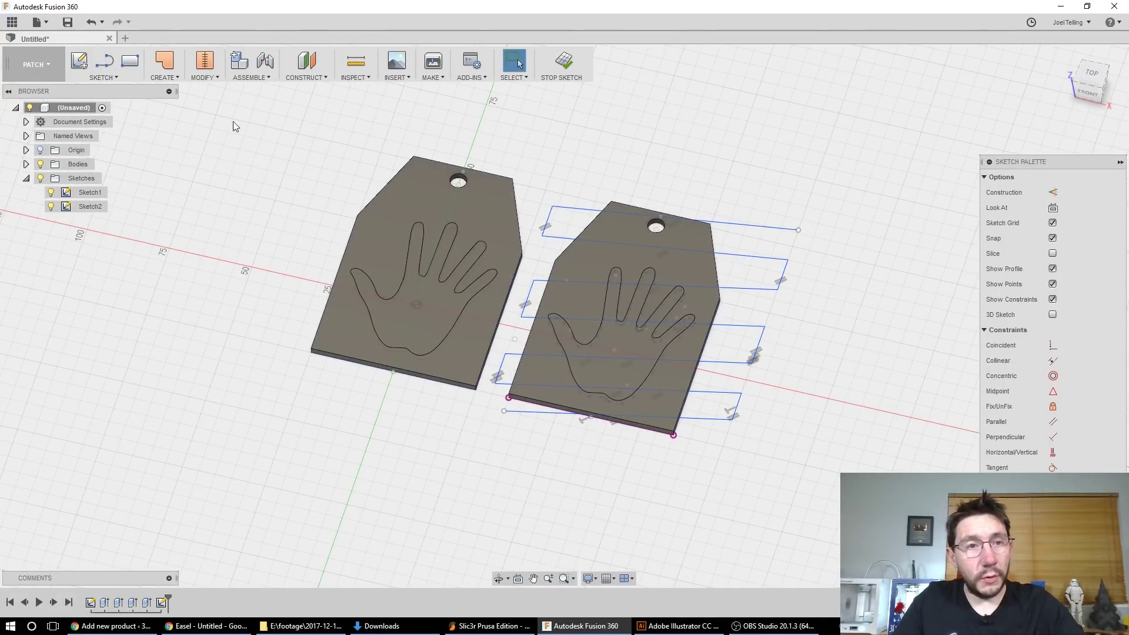
# Step: Extrude the slanted stripe profiles 3 mm upward as new bodies over the right tag
pyautogui.click(172, 83)
pyautogui.click(169, 89)
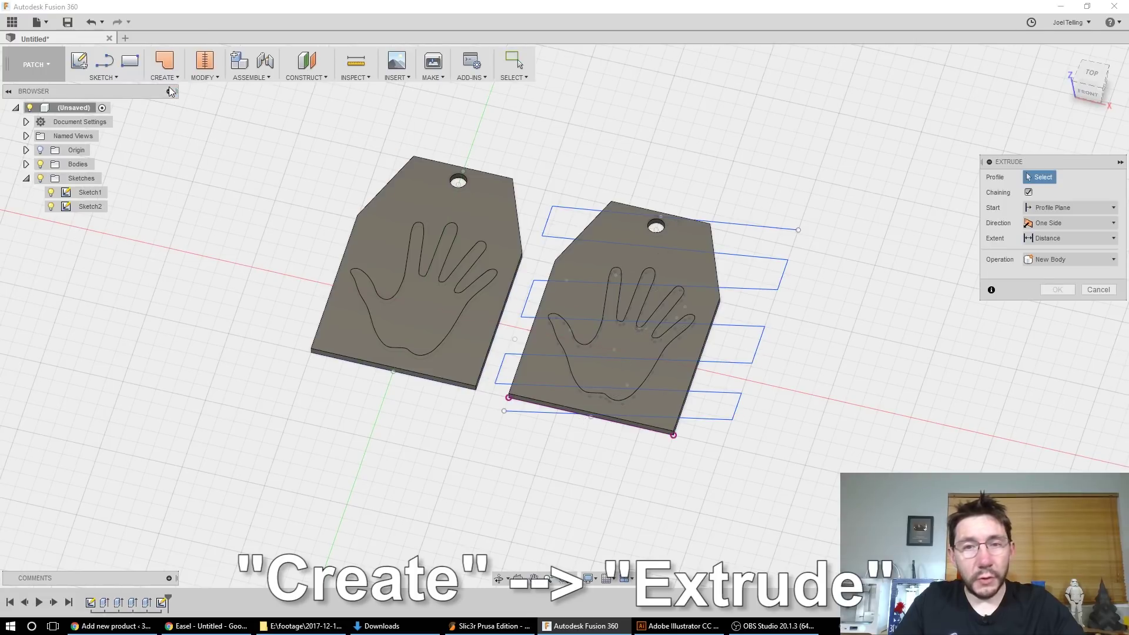
pyautogui.click(768, 228)
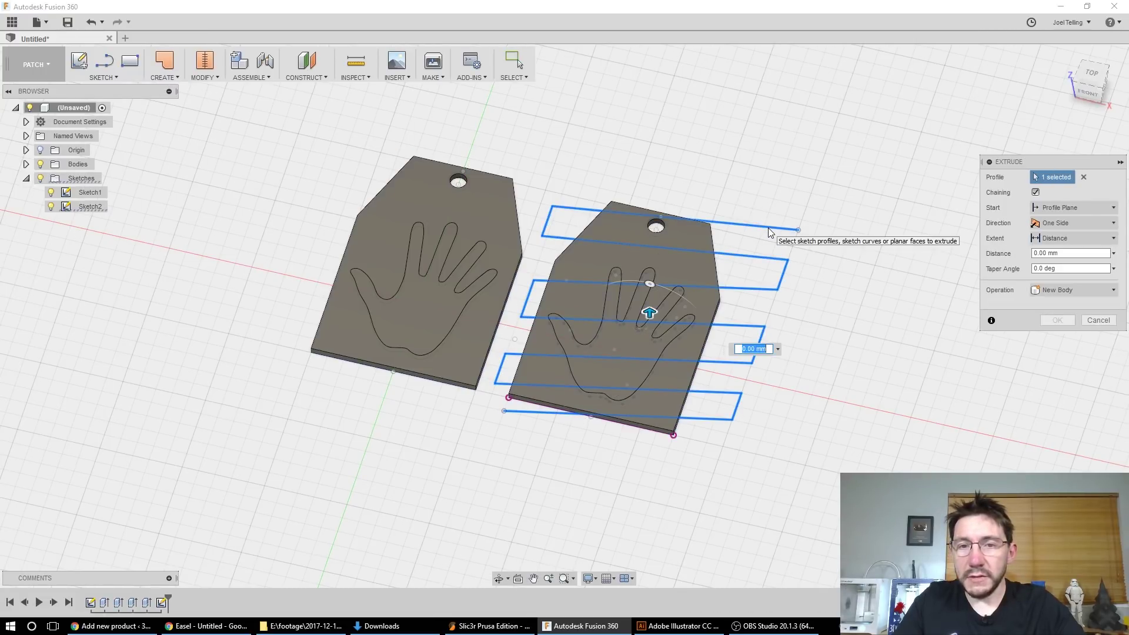
pyautogui.moveTo(649, 312); pyautogui.dragTo(652, 328)
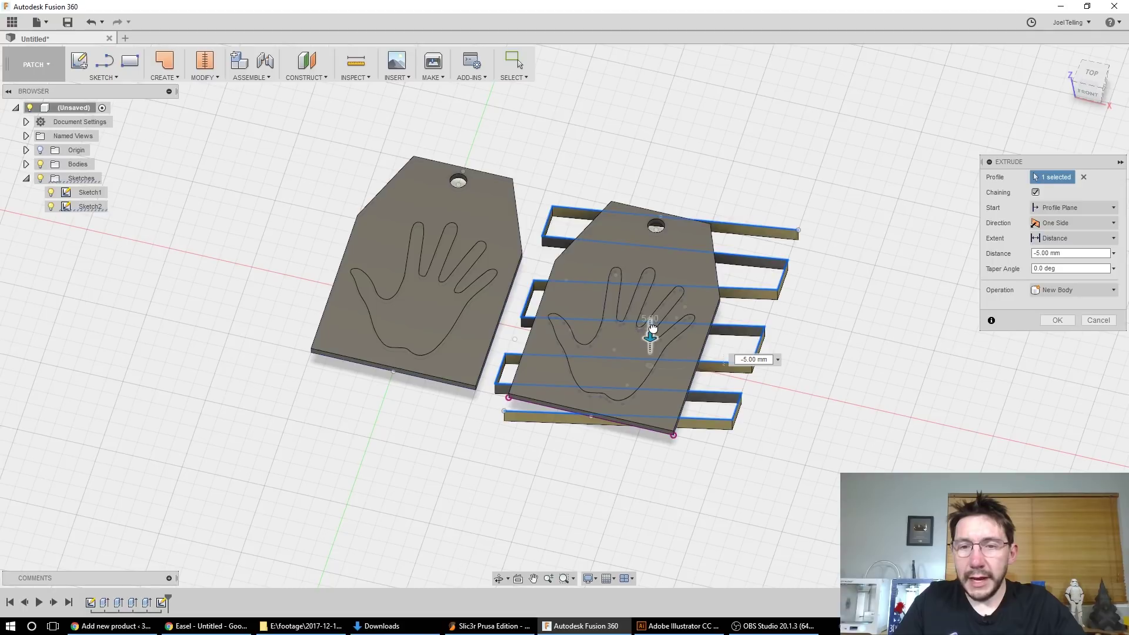
pyautogui.keyDown('shift'); pyautogui.moveTo(733, 478); pyautogui.dragTo(738, 424, button='middle'); pyautogui.keyUp('shift')
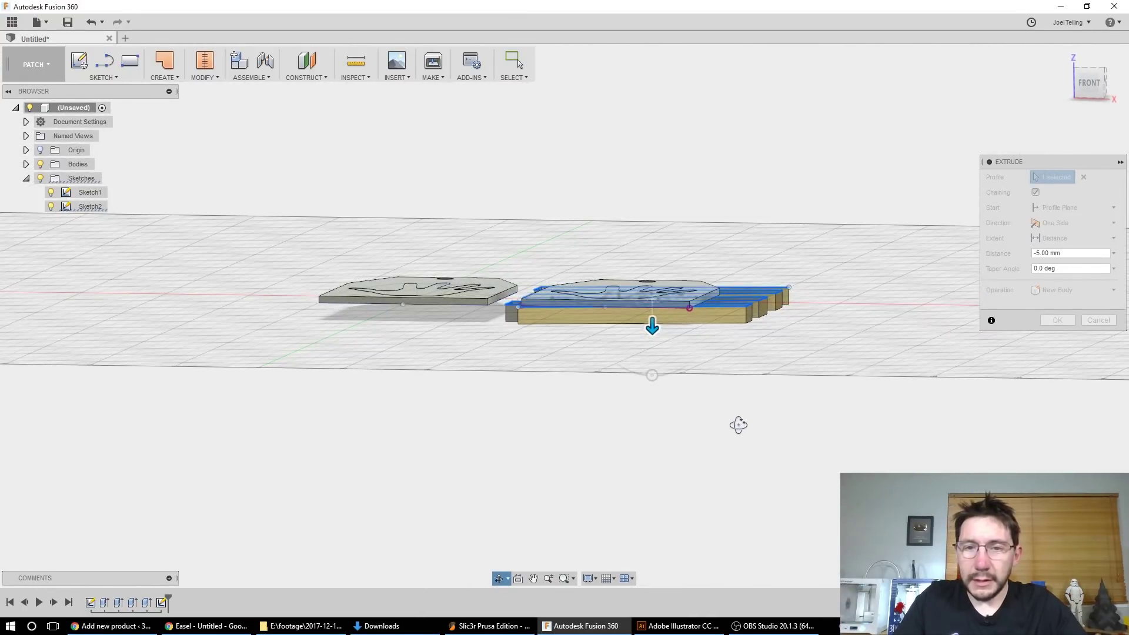
pyautogui.scroll(6, 739, 376)
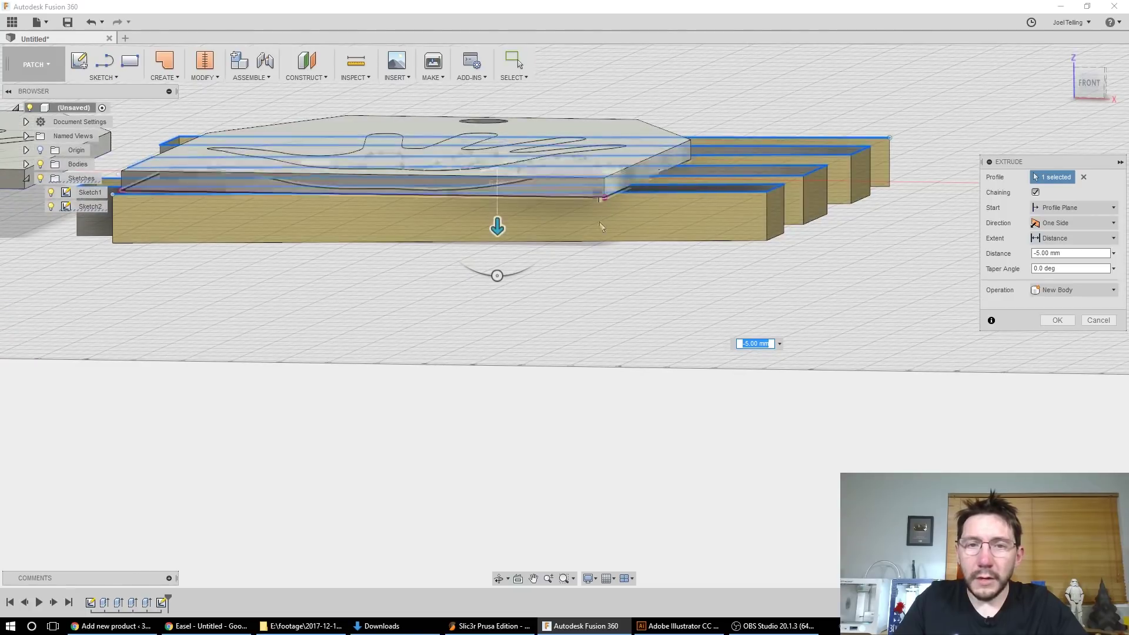
pyautogui.keyDown('shift'); pyautogui.moveTo(638, 298); pyautogui.dragTo(615, 283, button='middle'); pyautogui.keyUp('shift')
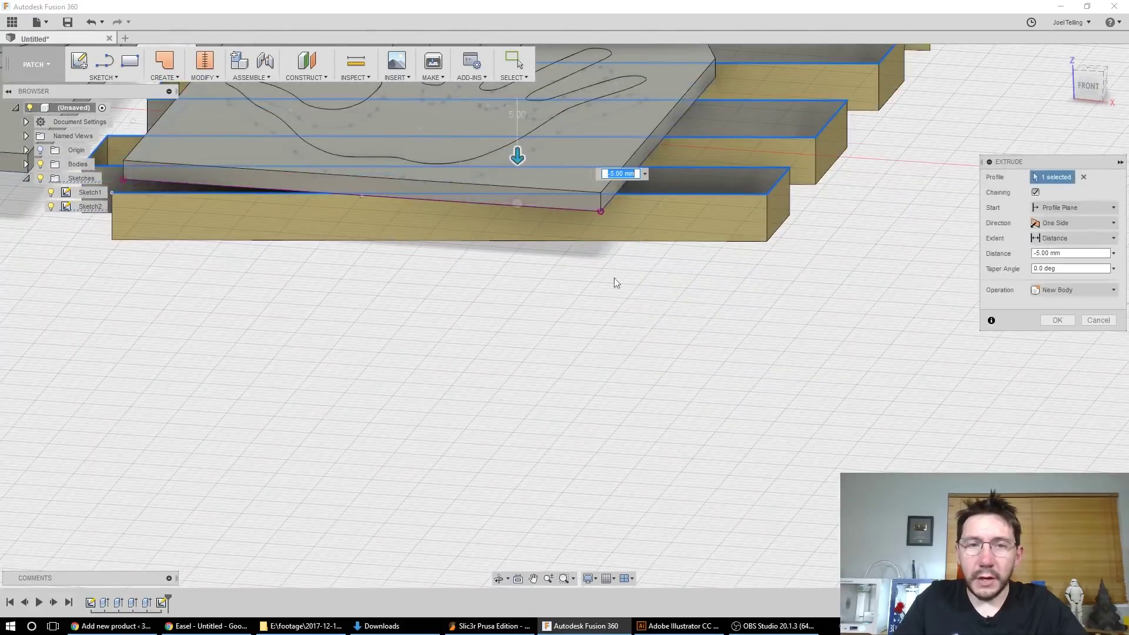
pyautogui.moveTo(518, 157); pyautogui.dragTo(516, 93)
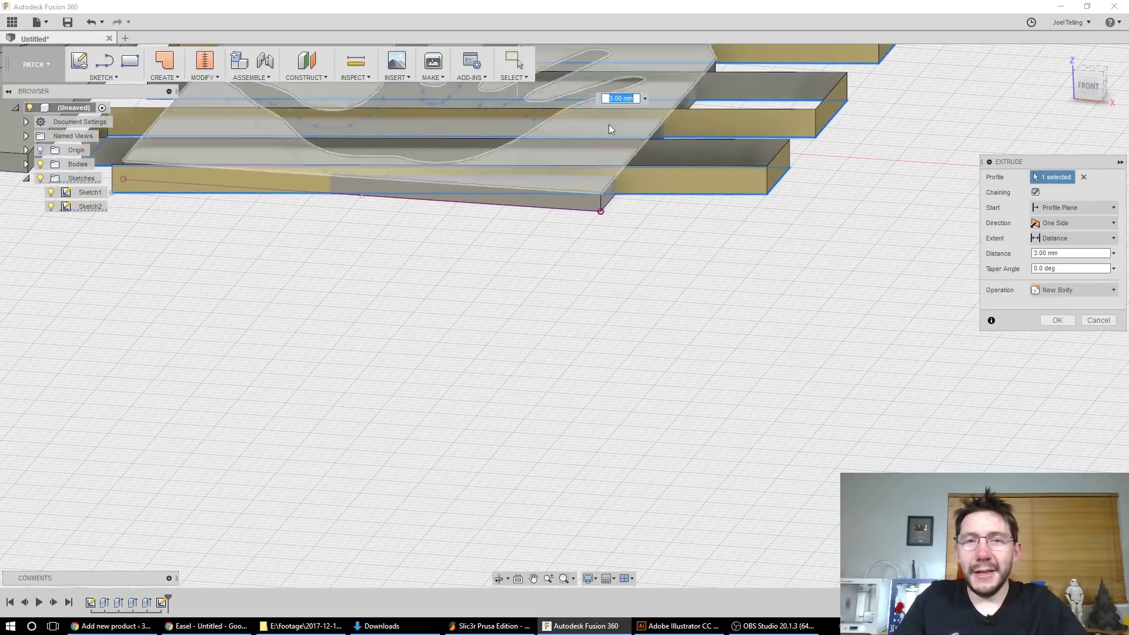
pyautogui.press('F6')
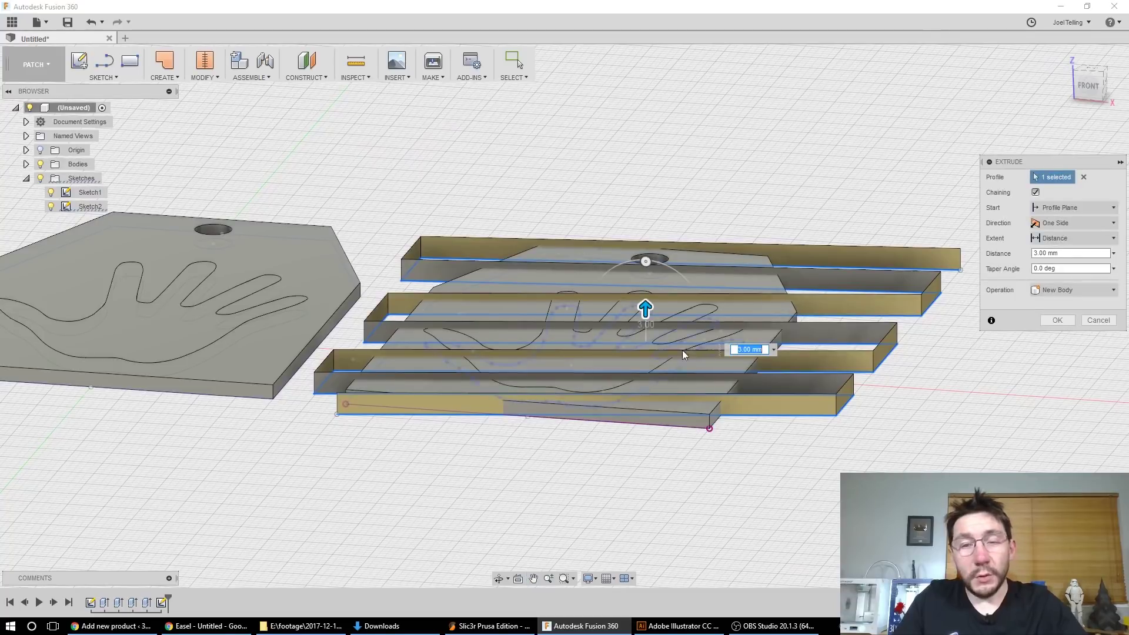
pyautogui.keyDown('shift'); pyautogui.moveTo(923, 398); pyautogui.dragTo(919, 408, button='middle'); pyautogui.keyUp('shift')
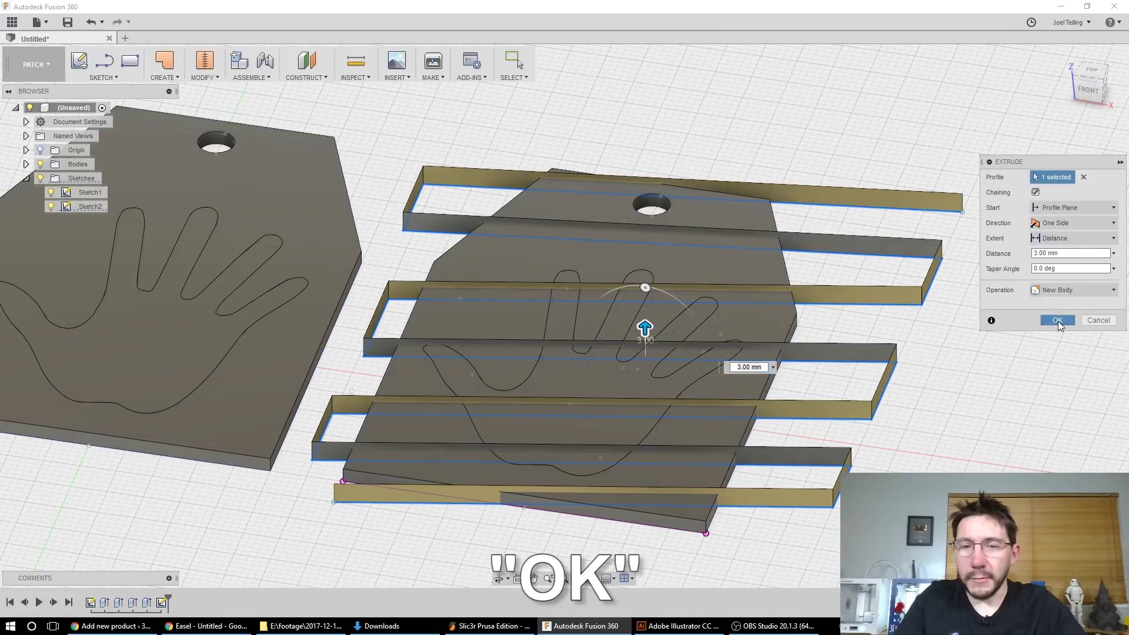
pyautogui.click(1056, 320)
# Step: Return to the Model workspace and start a Split Body on the second tag
pyautogui.click(50, 77)
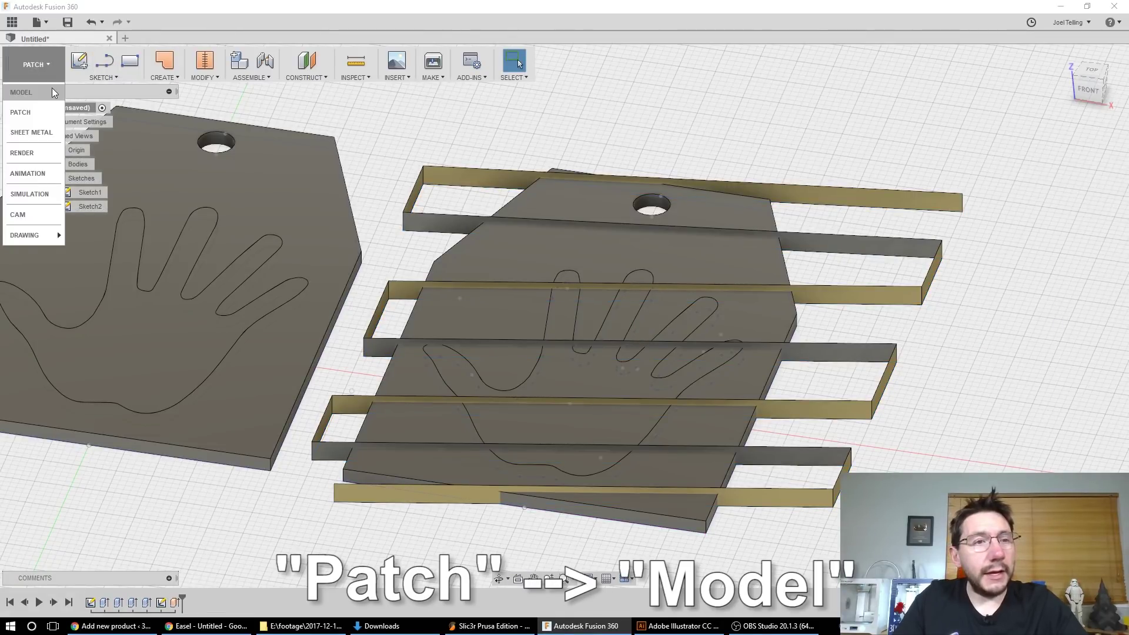
pyautogui.click(52, 91)
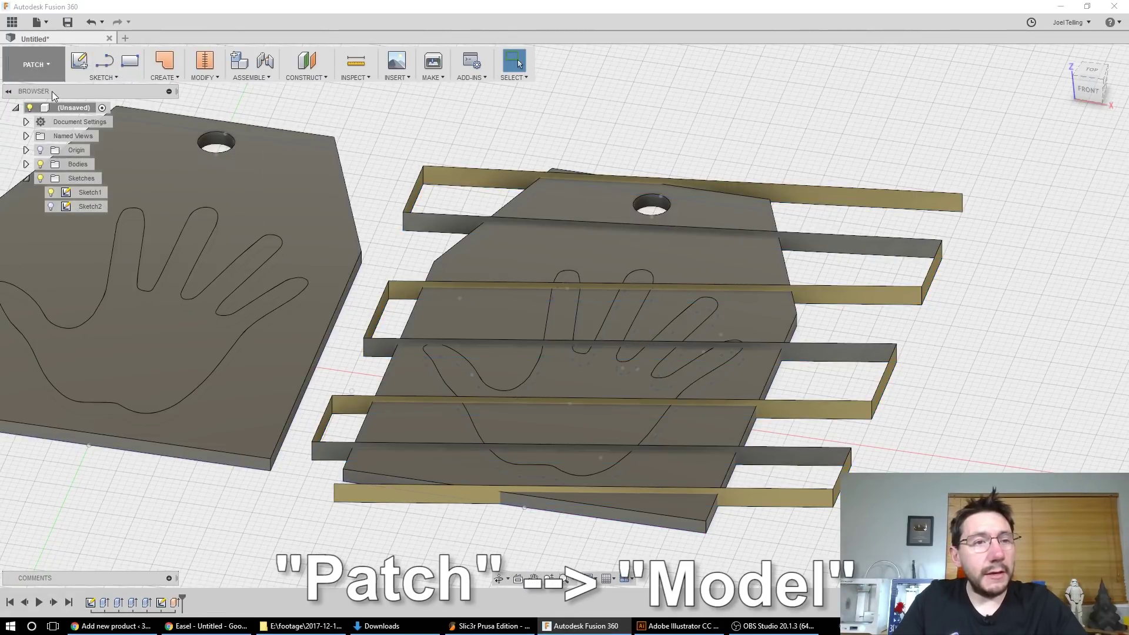
pyautogui.click(219, 77)
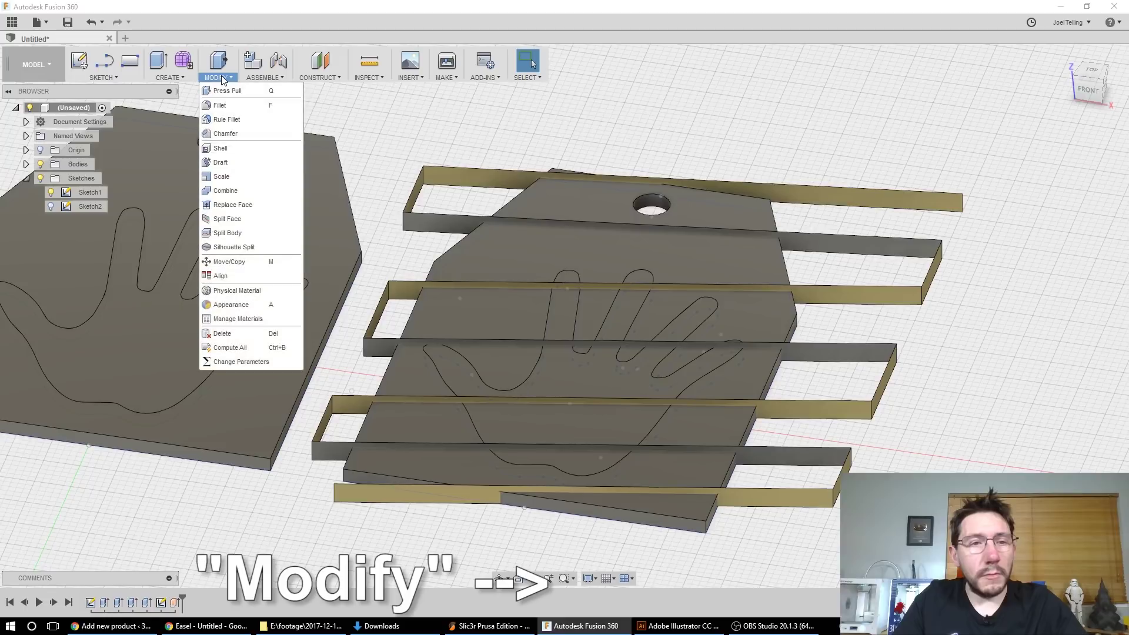
pyautogui.click(232, 235)
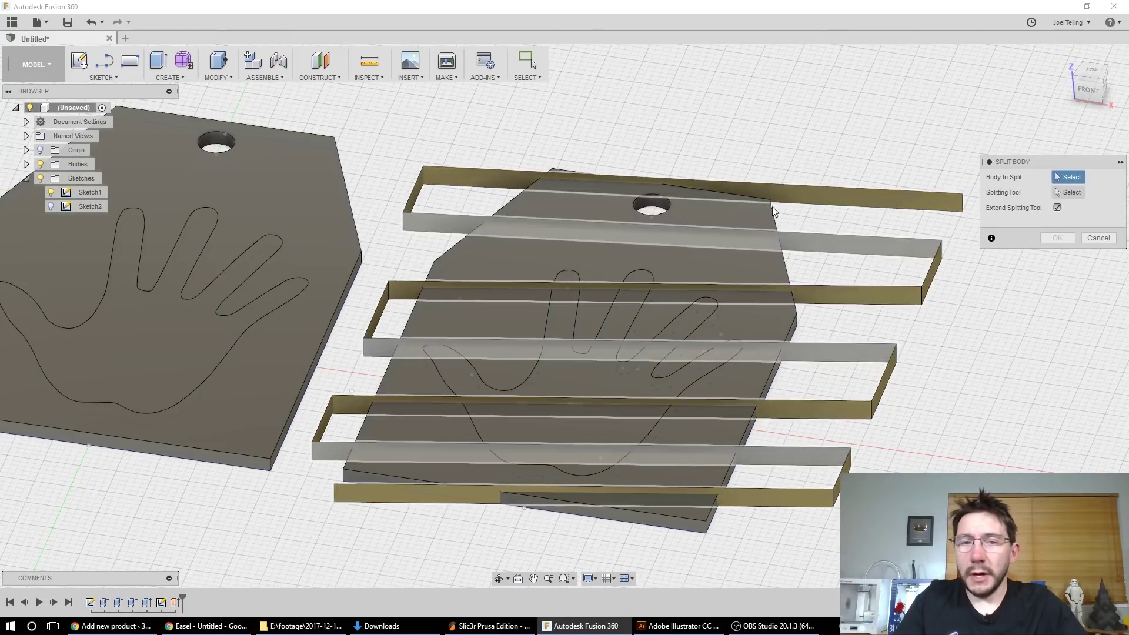
pyautogui.click(717, 260)
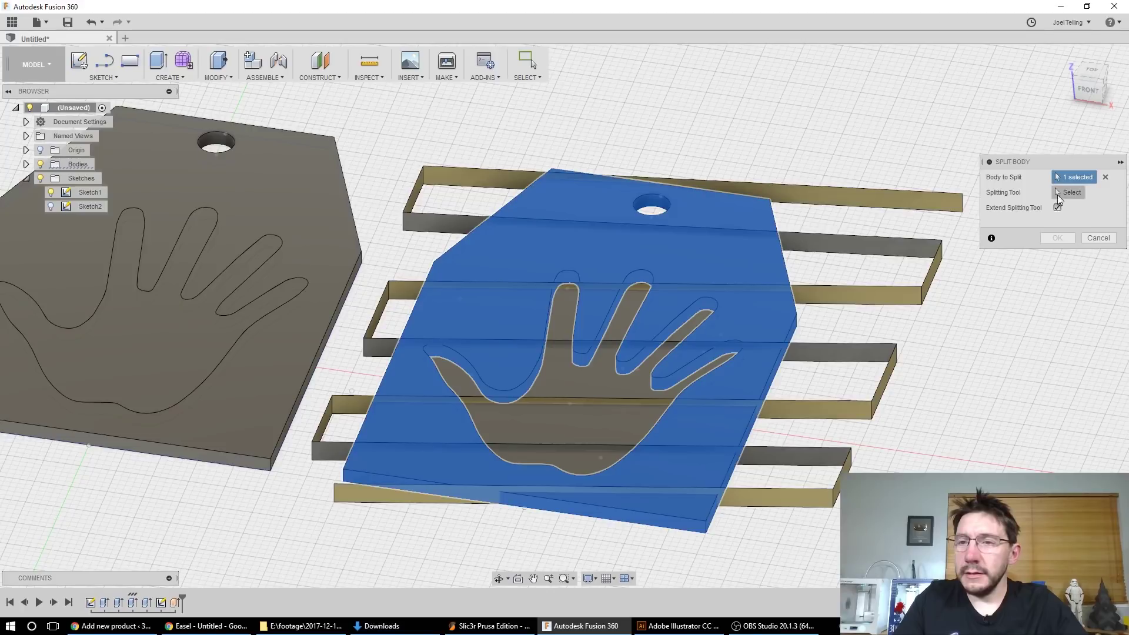
pyautogui.click(1063, 192)
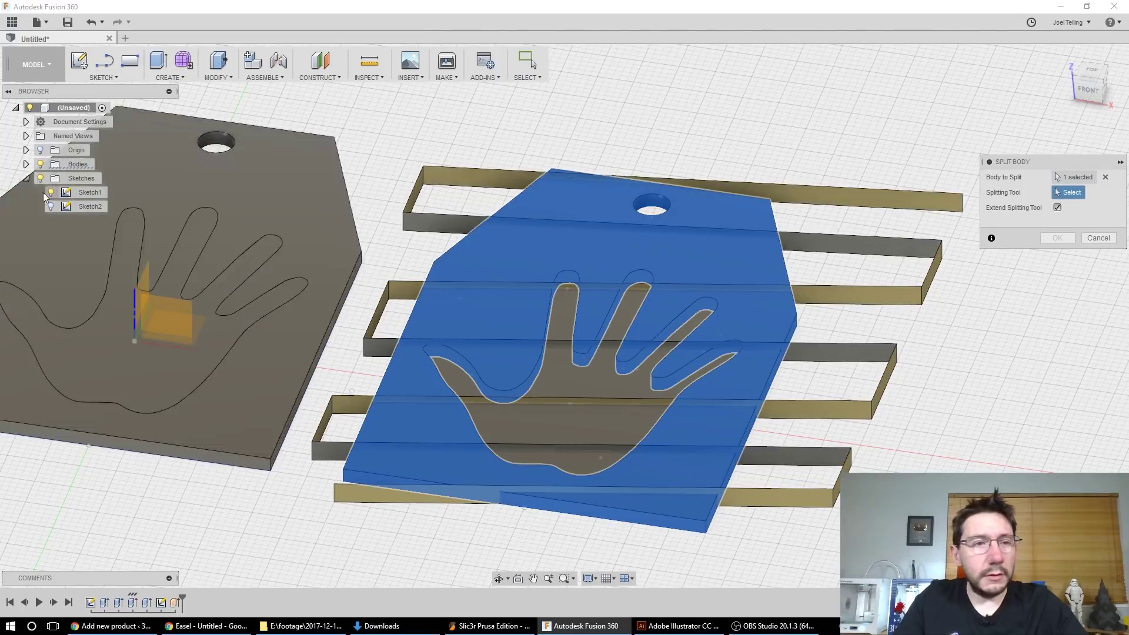
# Step: Split the tag with Body5 as the splitting tool, then hide the stripe bodies
pyautogui.click(26, 164)
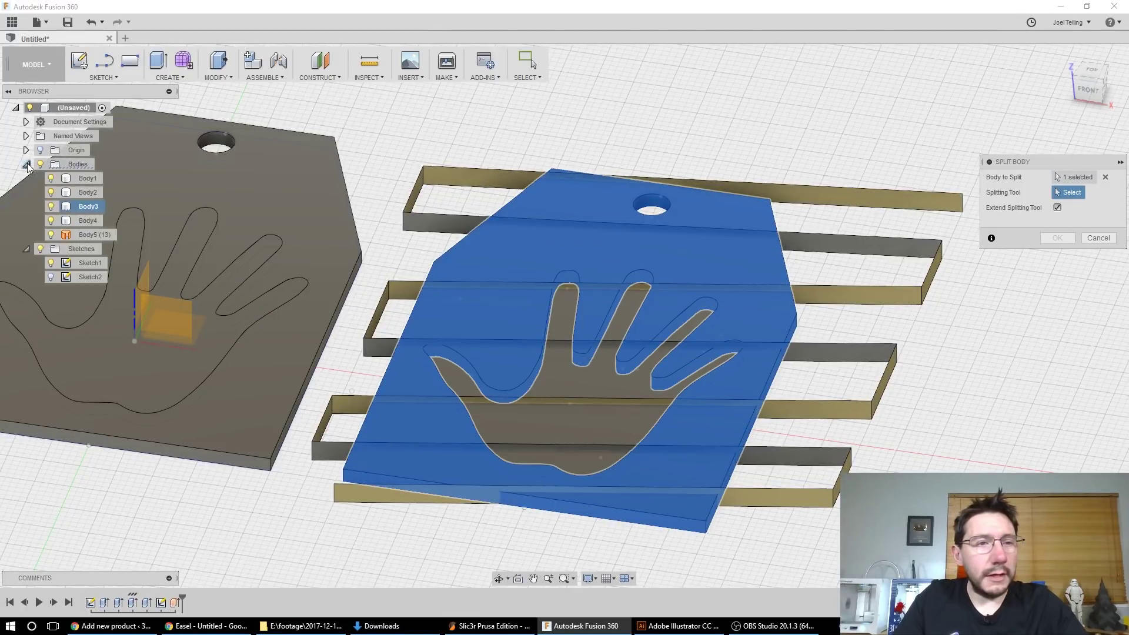
pyautogui.click(89, 234)
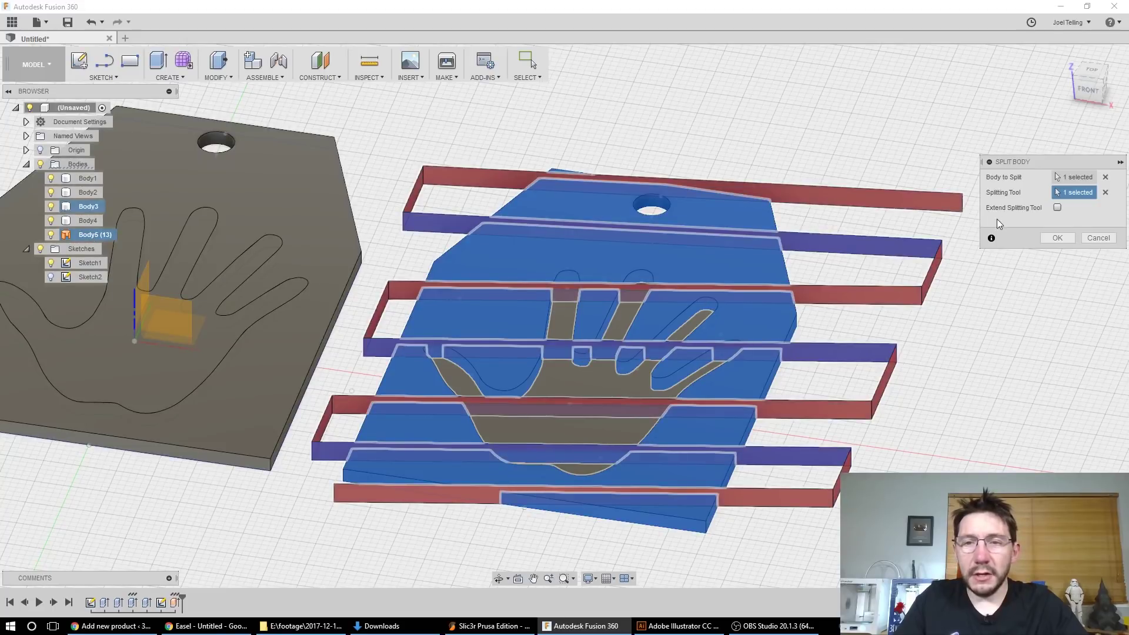
pyautogui.click(1064, 240)
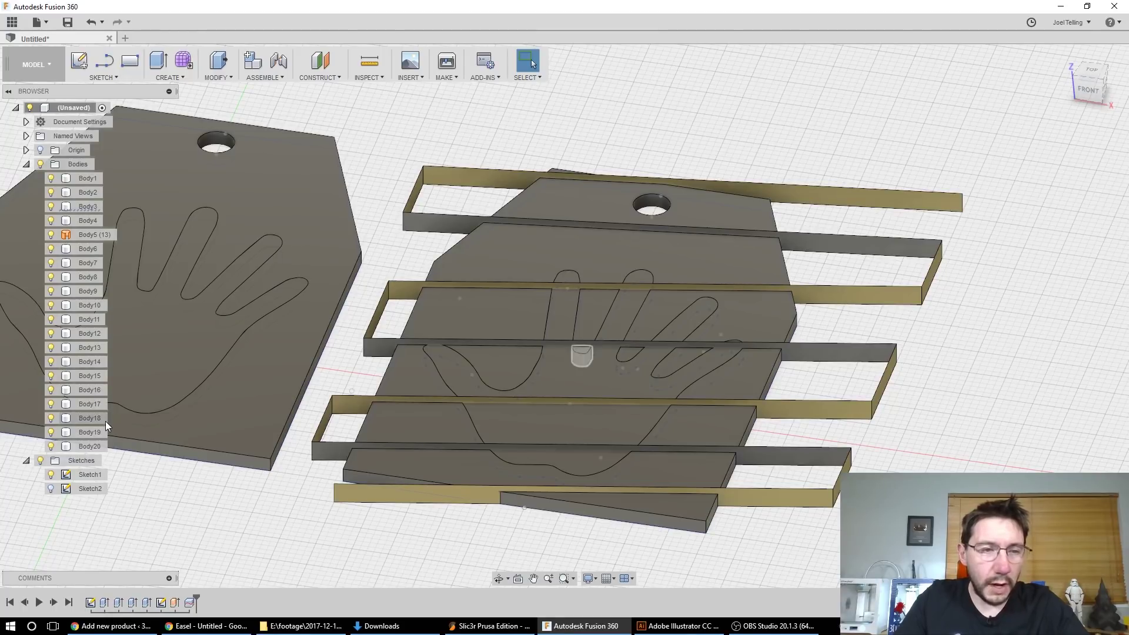
pyautogui.click(49, 236)
pyautogui.keyDown('shift'); pyautogui.moveTo(847, 270); pyautogui.dragTo(852, 295, button='middle'); pyautogui.keyUp('shift')
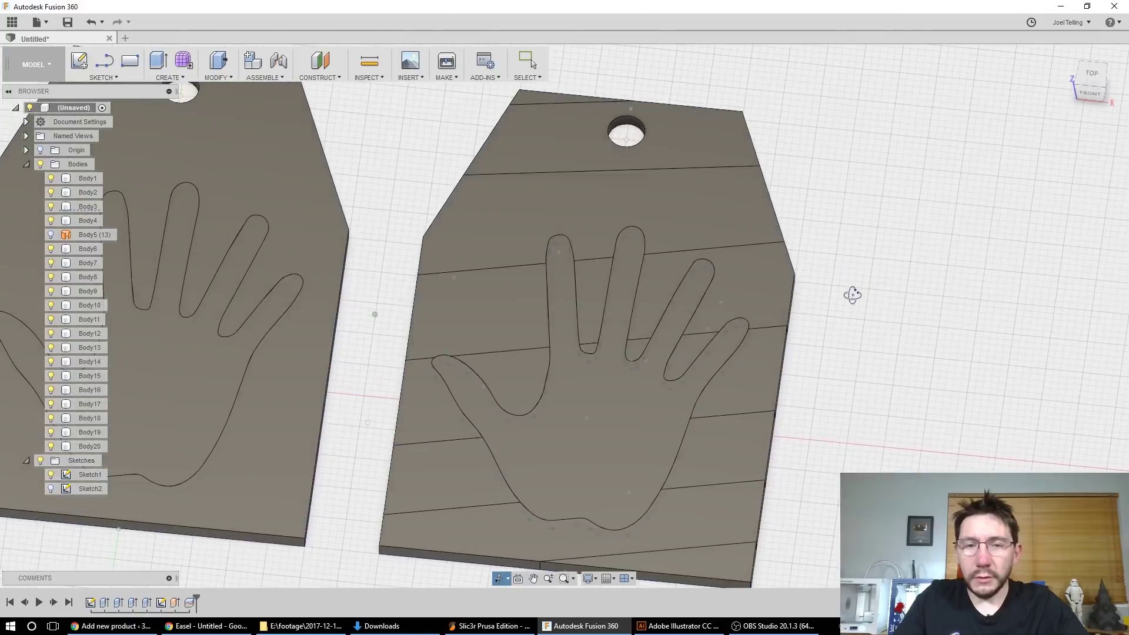
pyautogui.press('Escape')
pyautogui.scroll(-8, 852, 307)
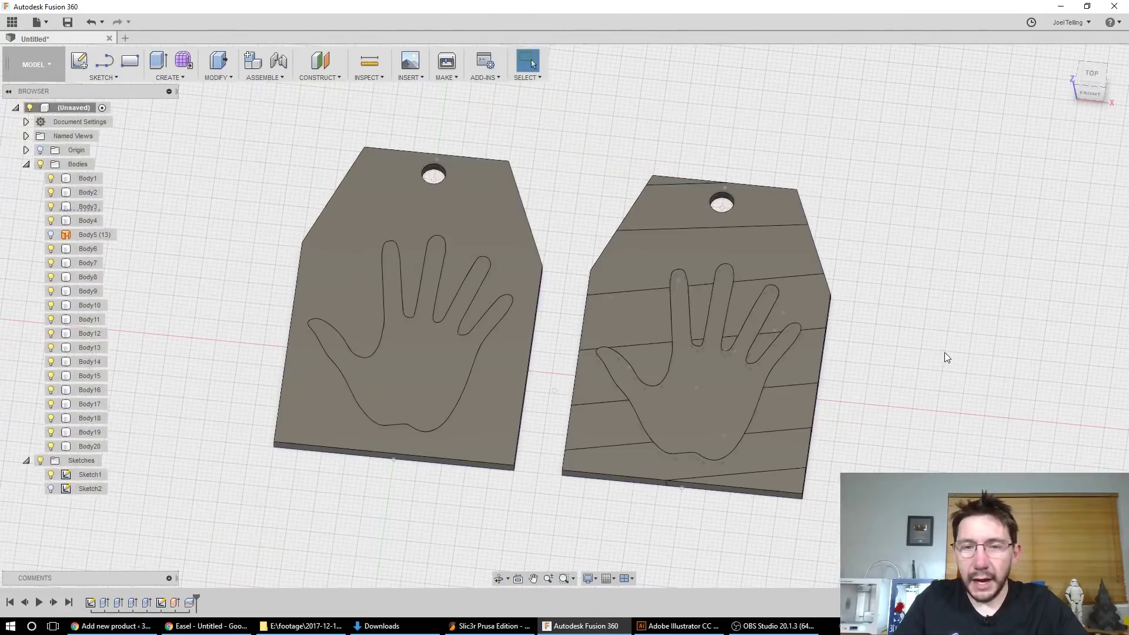
pyautogui.click(697, 310)
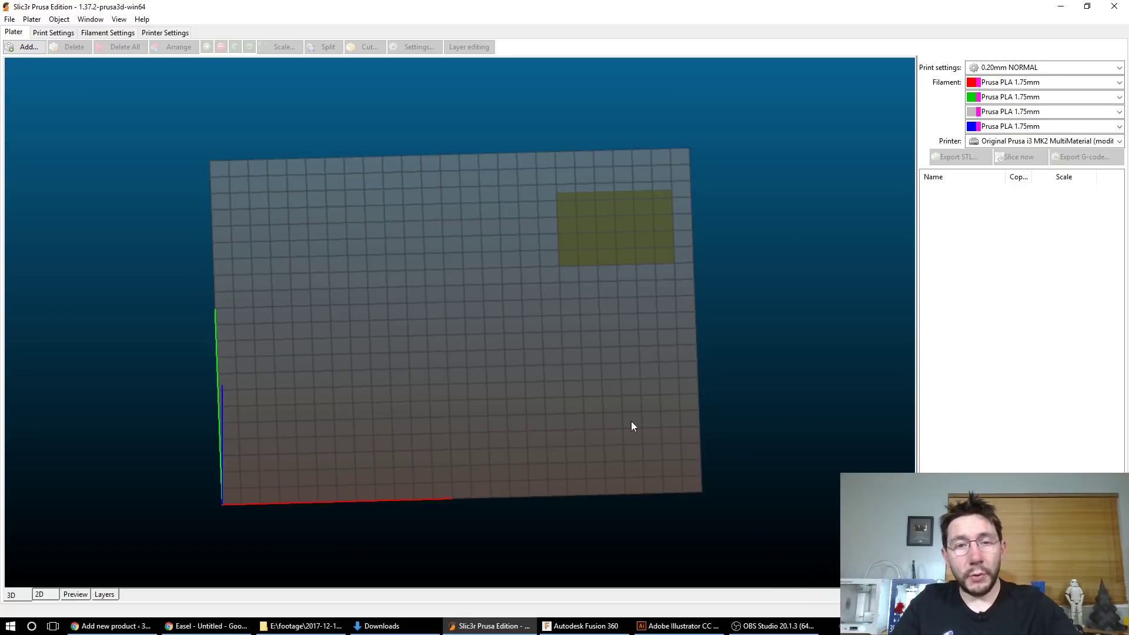
# Step: Add dual-base.stl and dual-hand.stl as one multi-part object and open its settings
pyautogui.moveTo(533, 473)
pyautogui.mouseDown()
pyautogui.moveTo(535, 451)
pyautogui.moveTo(542, 483)
pyautogui.mouseUp()
pyautogui.click(26, 50)
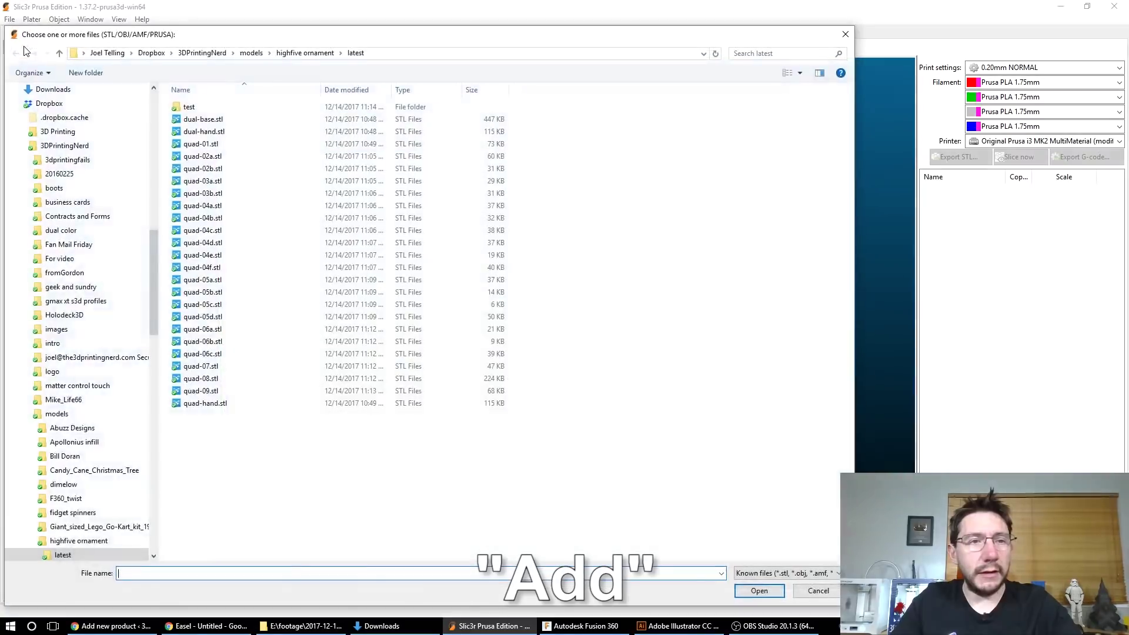
pyautogui.click(203, 119)
pyautogui.keyDown('ctrl'); pyautogui.click(207, 132); pyautogui.keyUp('ctrl')
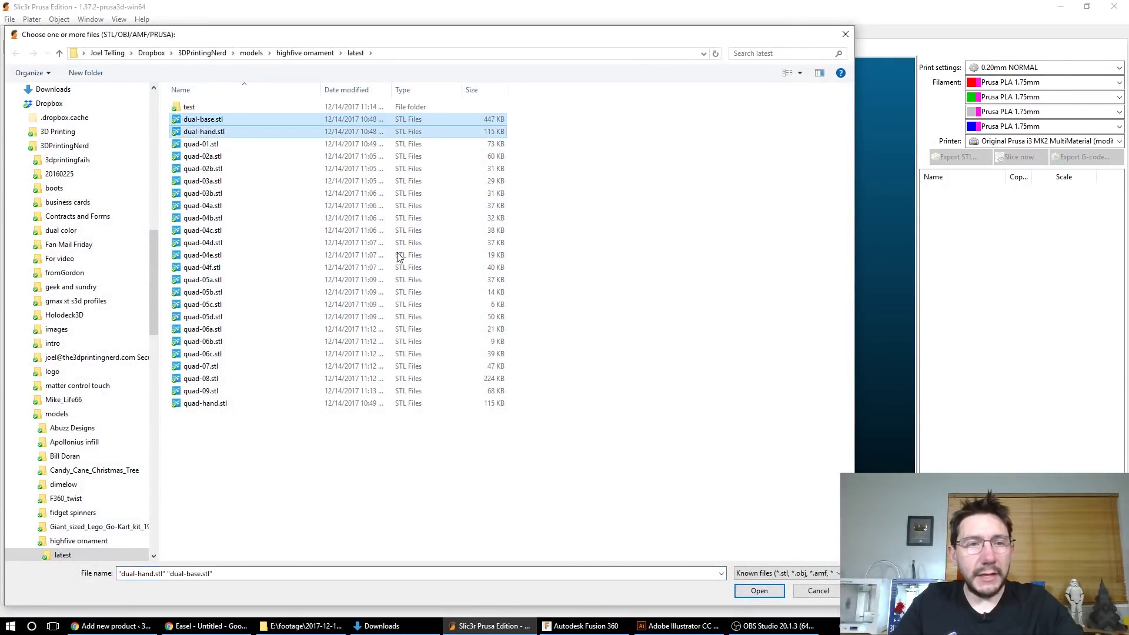
pyautogui.click(759, 590)
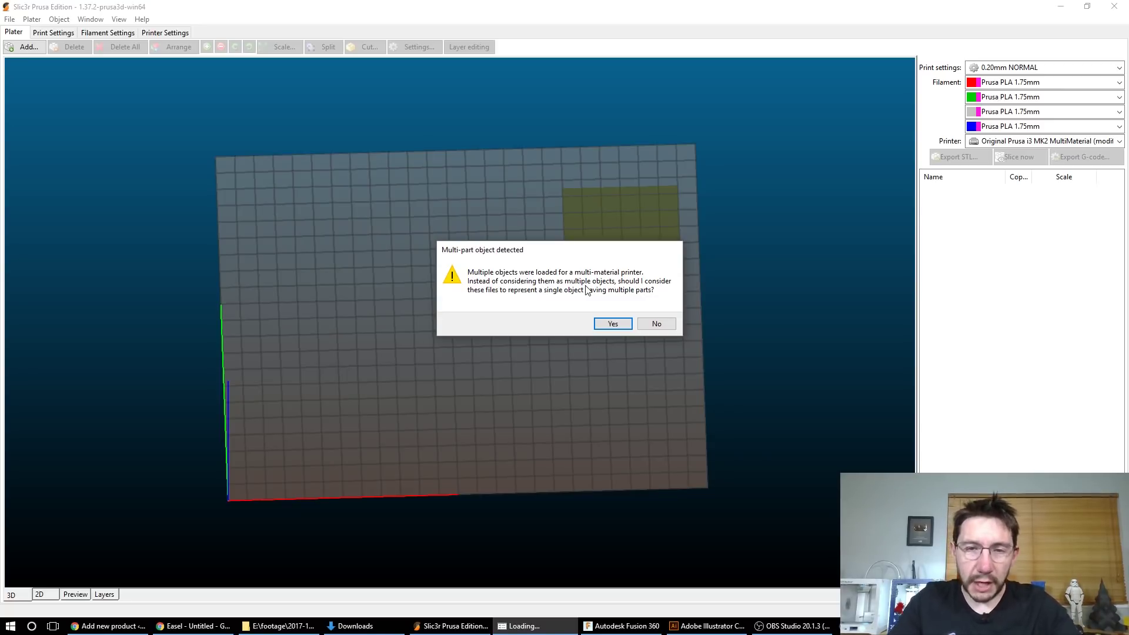
pyautogui.click(626, 328)
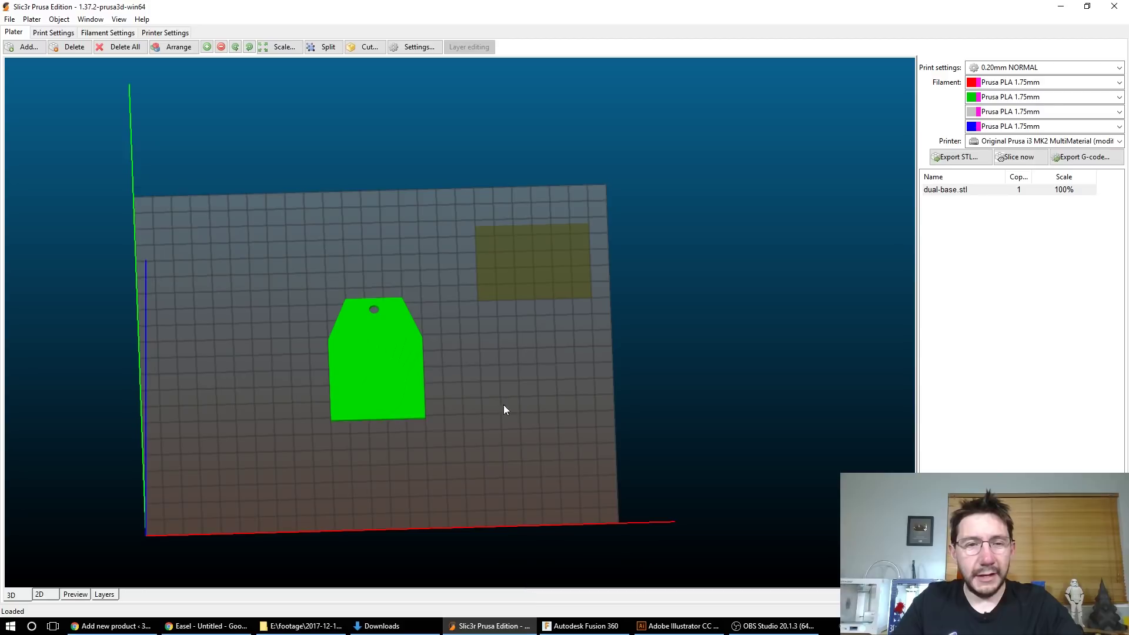
pyautogui.doubleClick(945, 190)
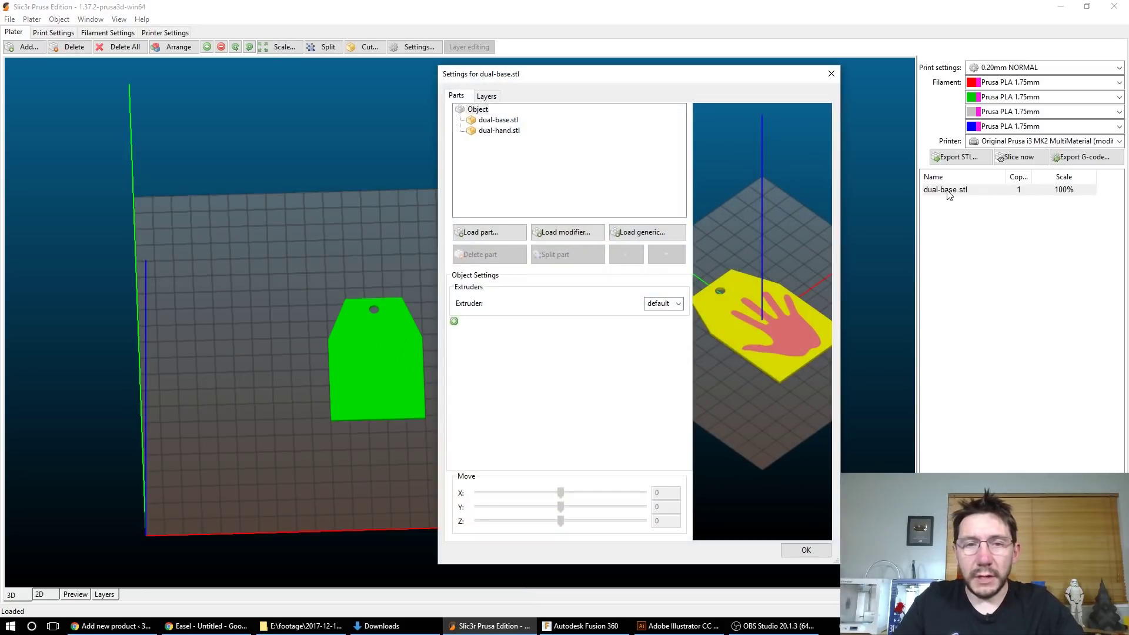
# Step: Assign extruder 1 to dual-base.stl and extruder 2 to dual-hand.stl
pyautogui.click(491, 120)
pyautogui.click(499, 130)
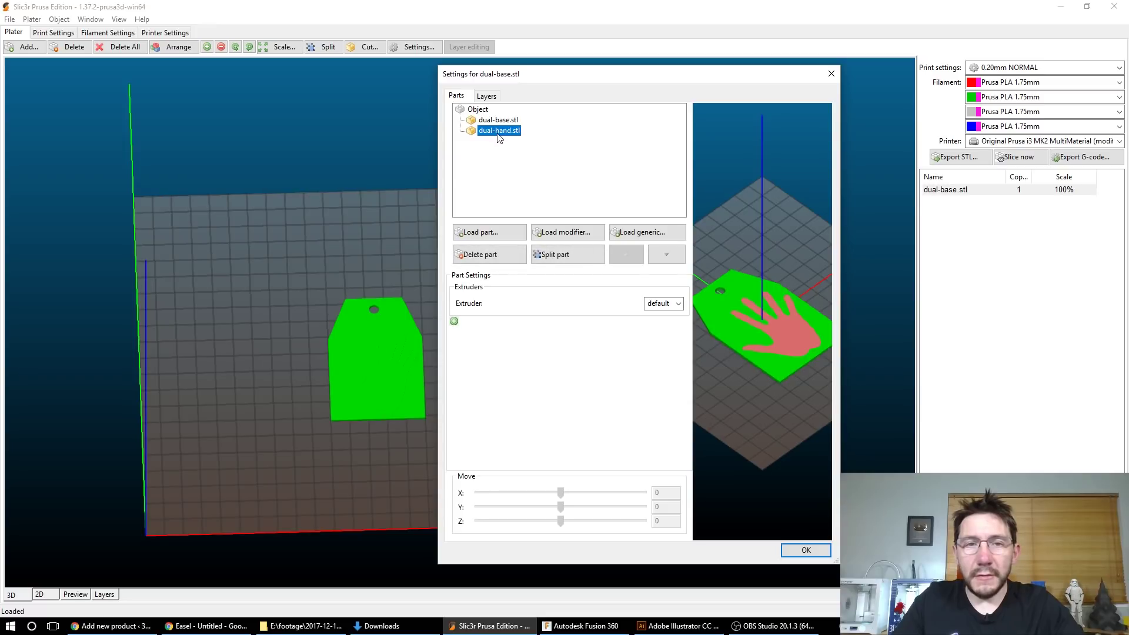
pyautogui.click(498, 120)
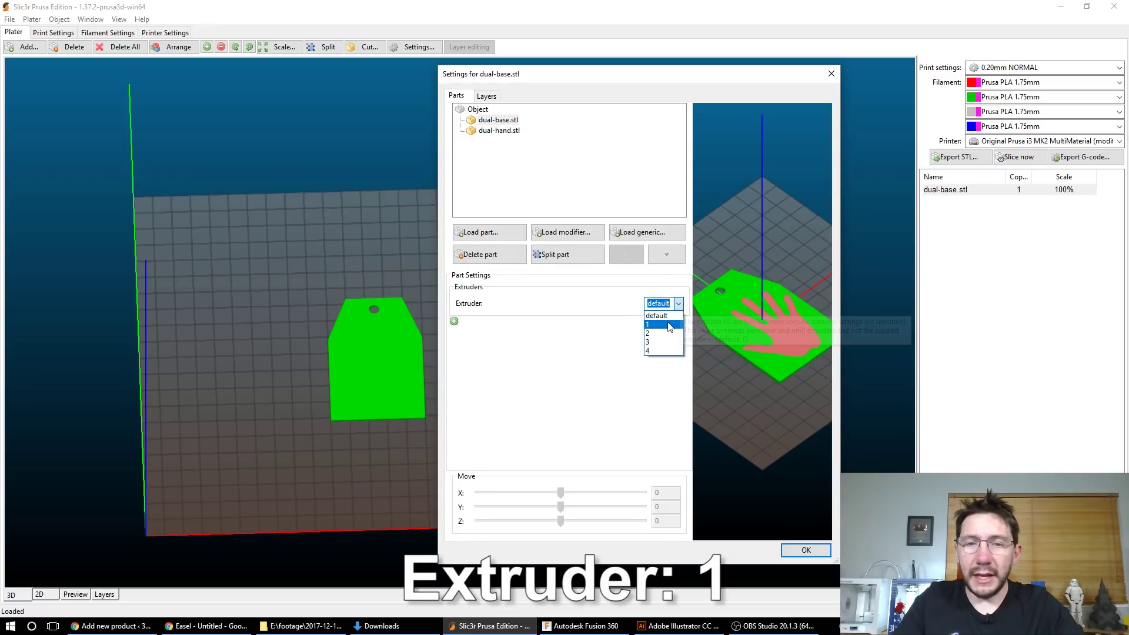
pyautogui.click(670, 325)
pyautogui.click(509, 131)
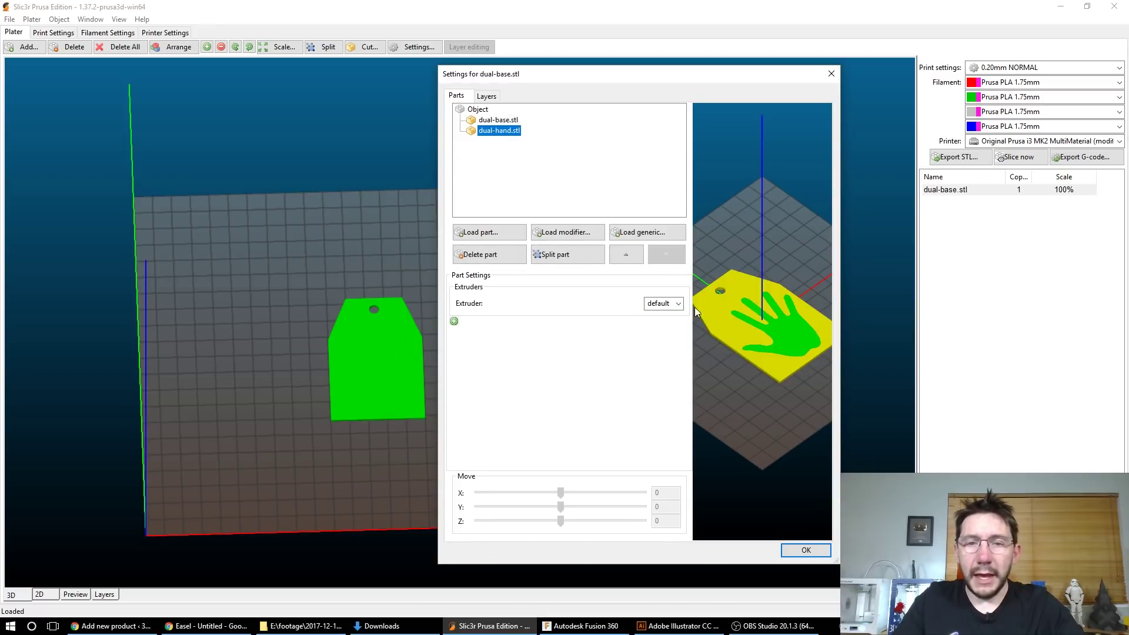
pyautogui.click(664, 333)
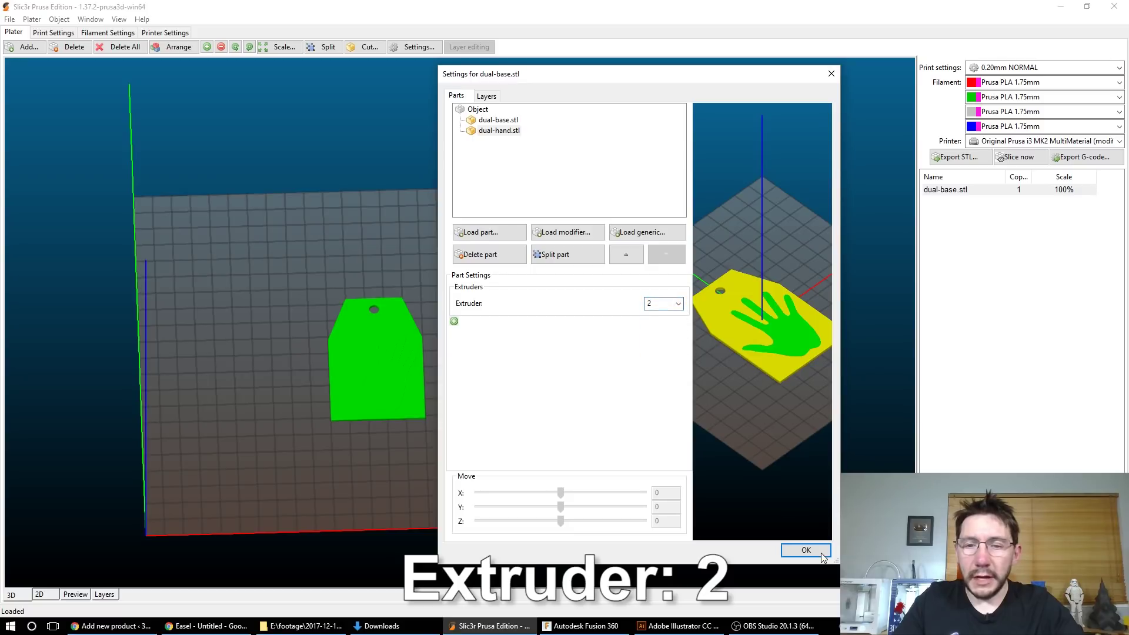
pyautogui.click(821, 550)
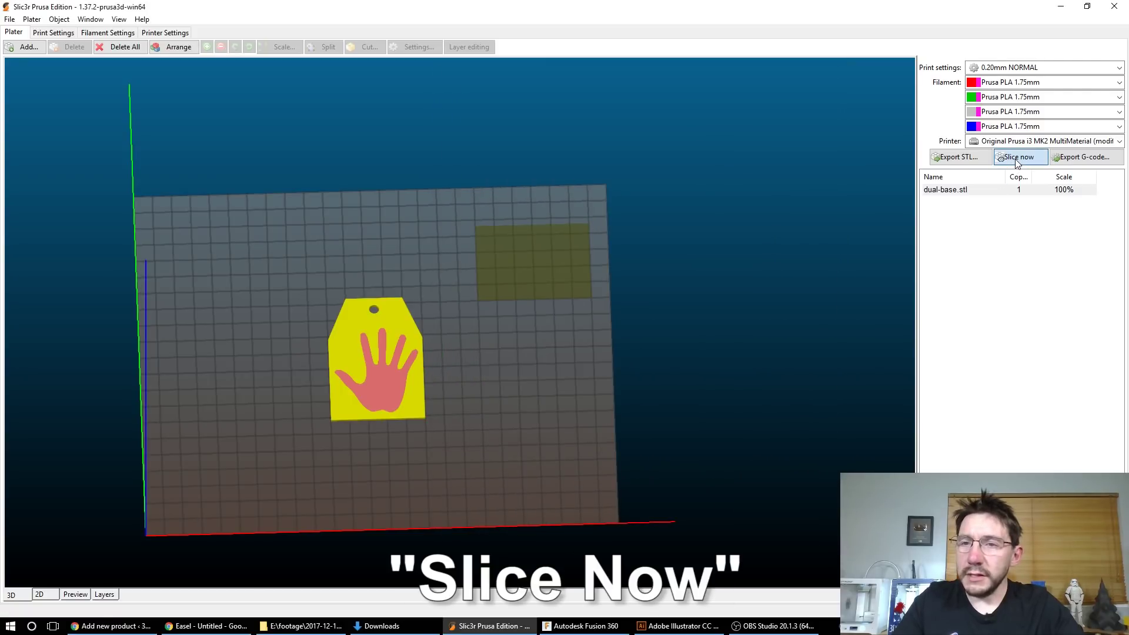
# Step: Check the sliced preview, then drag the tag to the left side of the bed
pyautogui.click(75, 594)
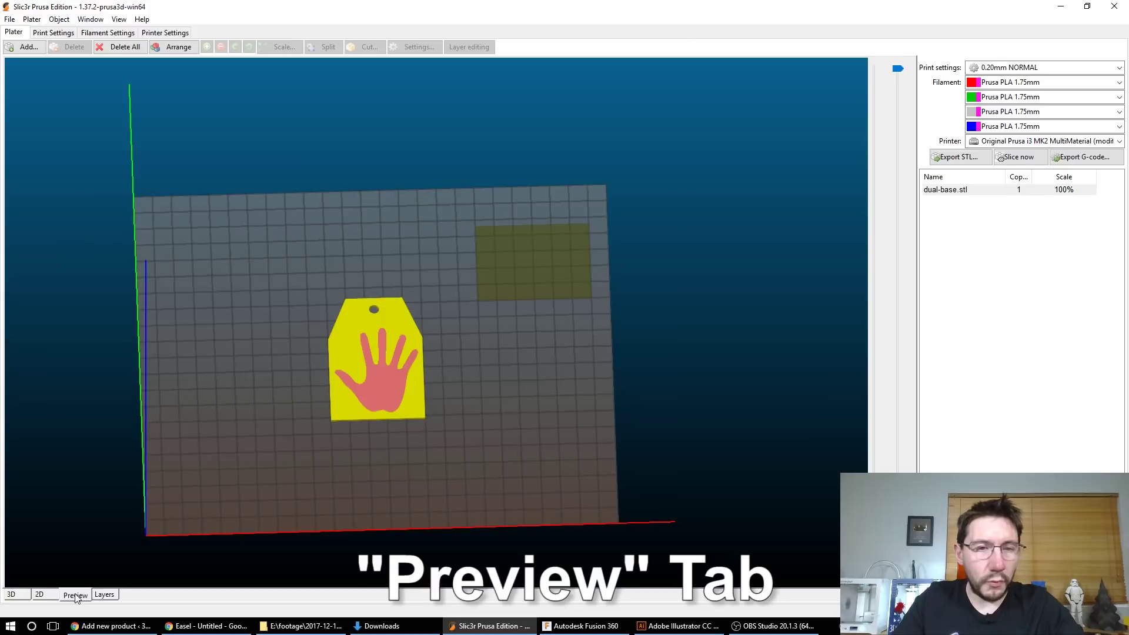
pyautogui.scroll(5, 469, 369)
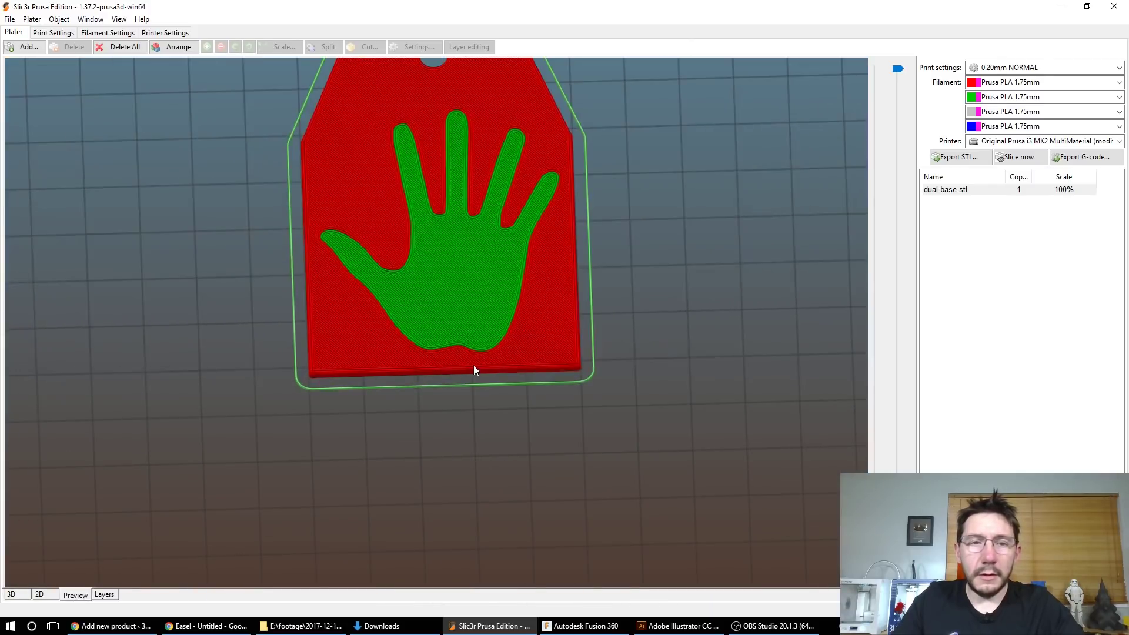
pyautogui.scroll(-2, 599, 331)
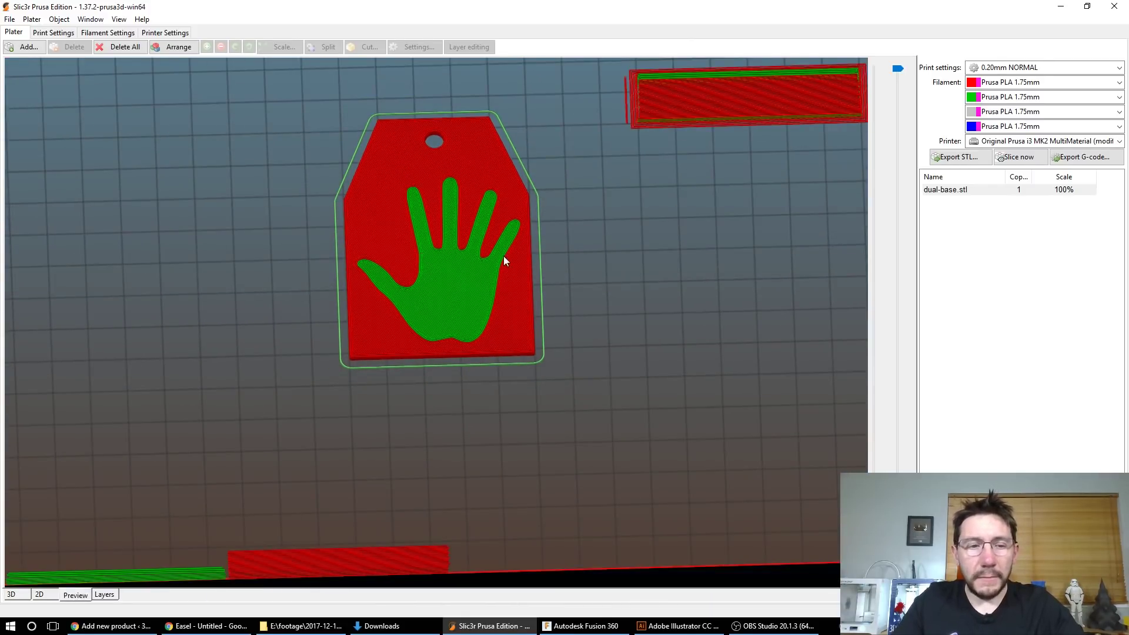
pyautogui.scroll(-1, 504, 264)
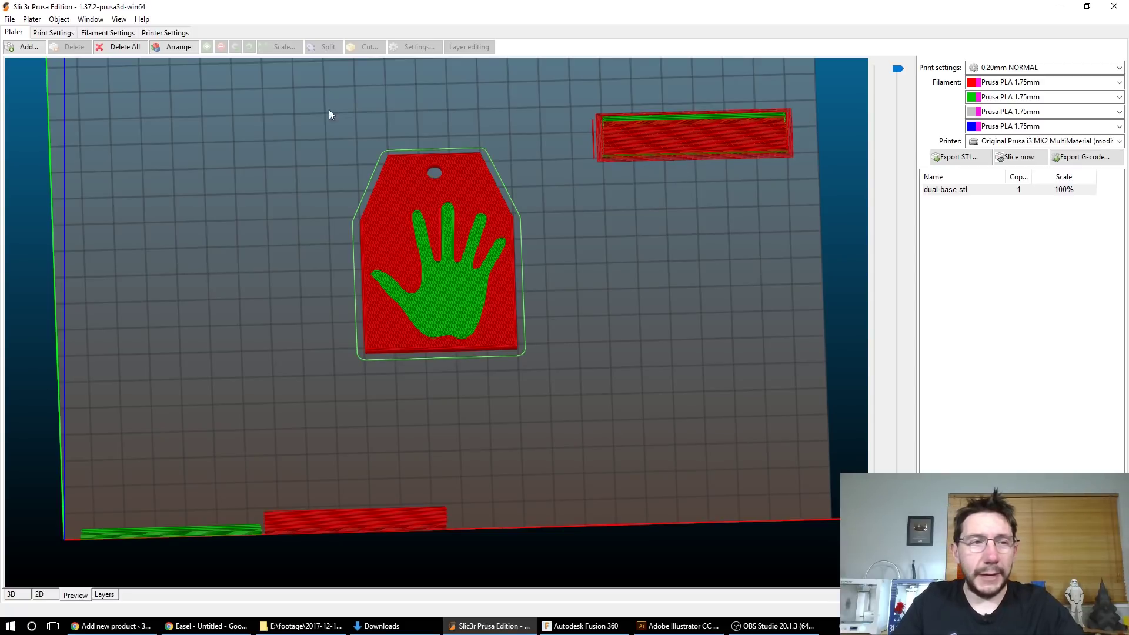
pyautogui.click(17, 594)
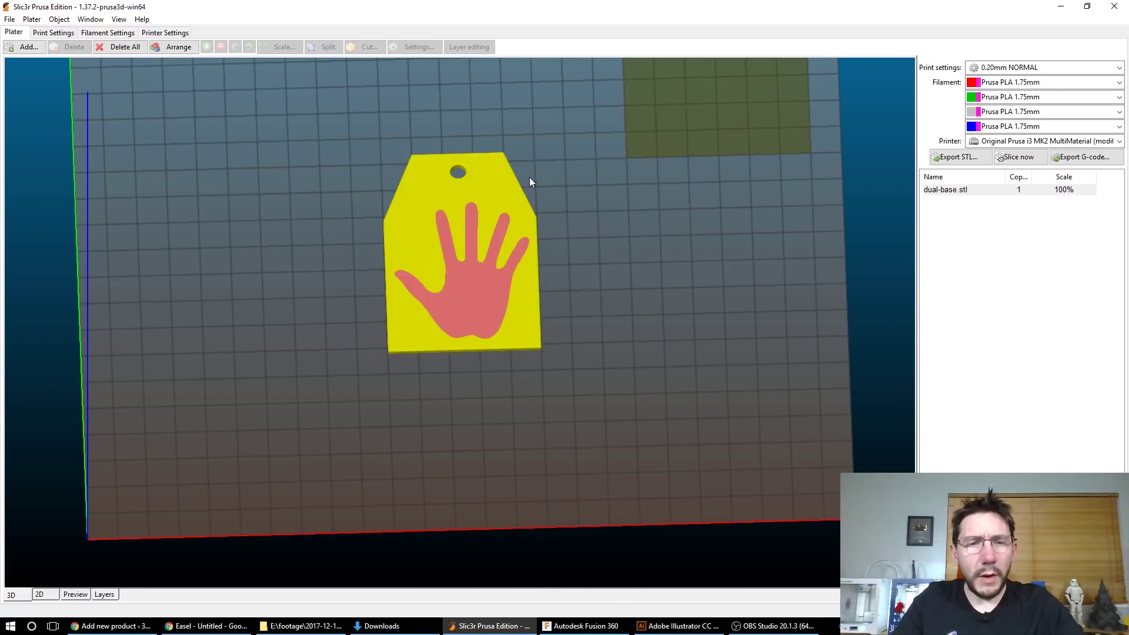
pyautogui.moveTo(529, 178); pyautogui.dragTo(556, 382)
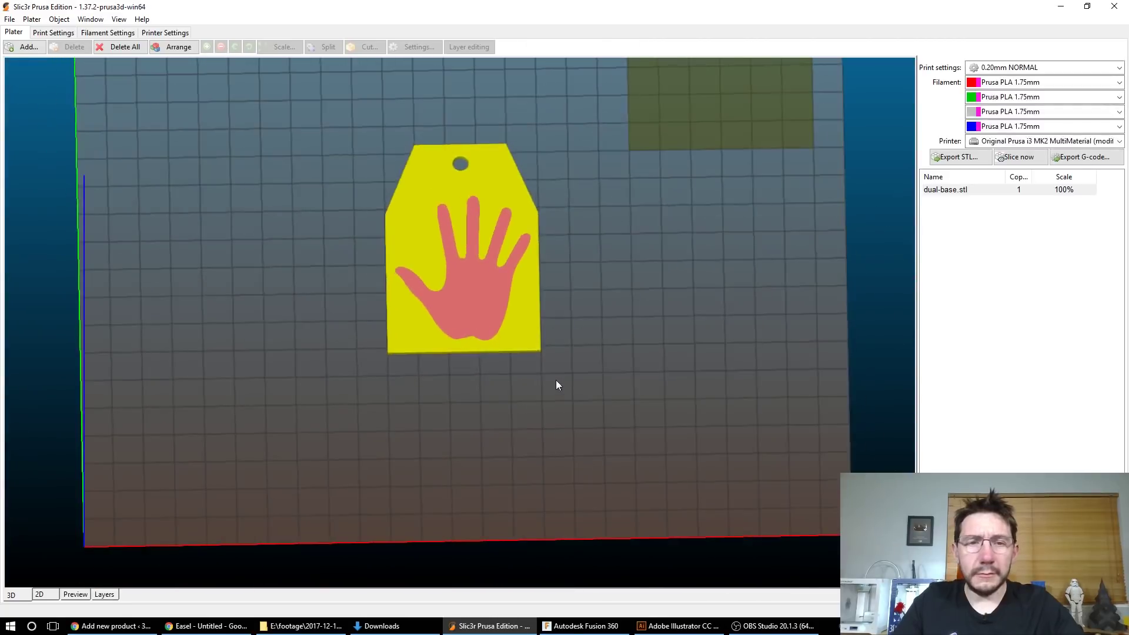
pyautogui.moveTo(500, 201); pyautogui.dragTo(245, 249)
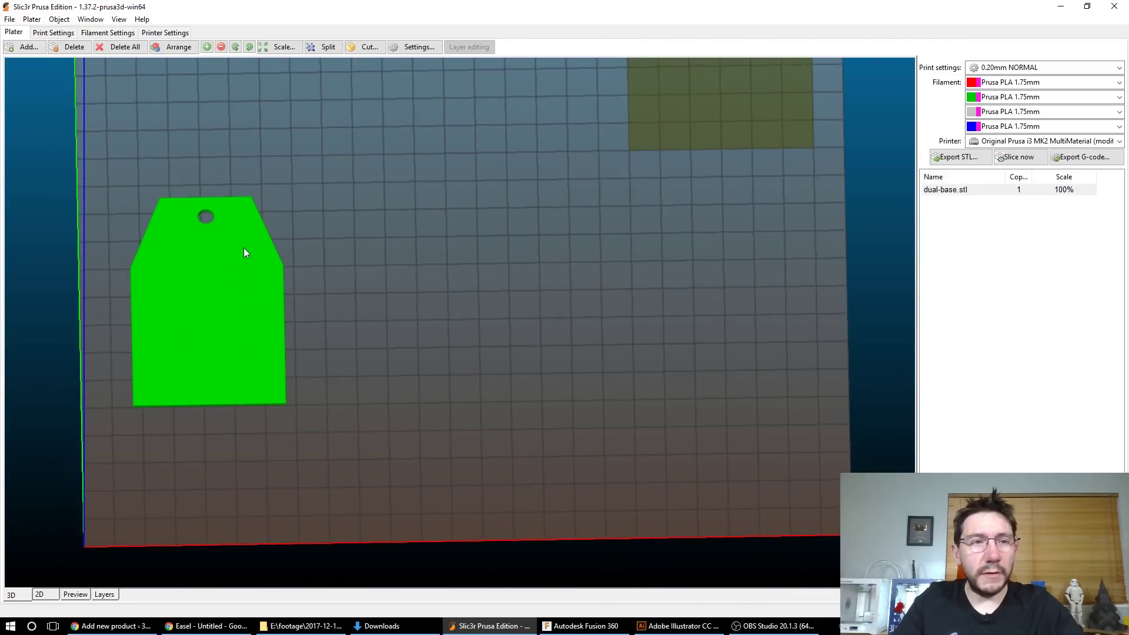
# Step: Add quad-01.stl through quad-hand.stl to the plate as one multi-part object
pyautogui.click(23, 47)
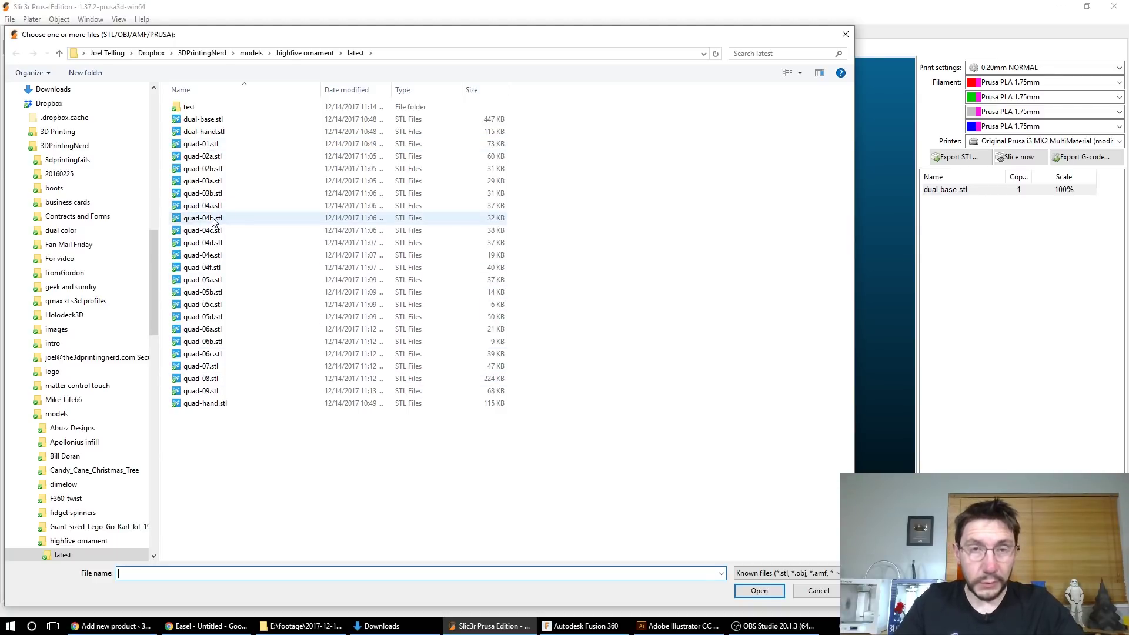
pyautogui.click(201, 146)
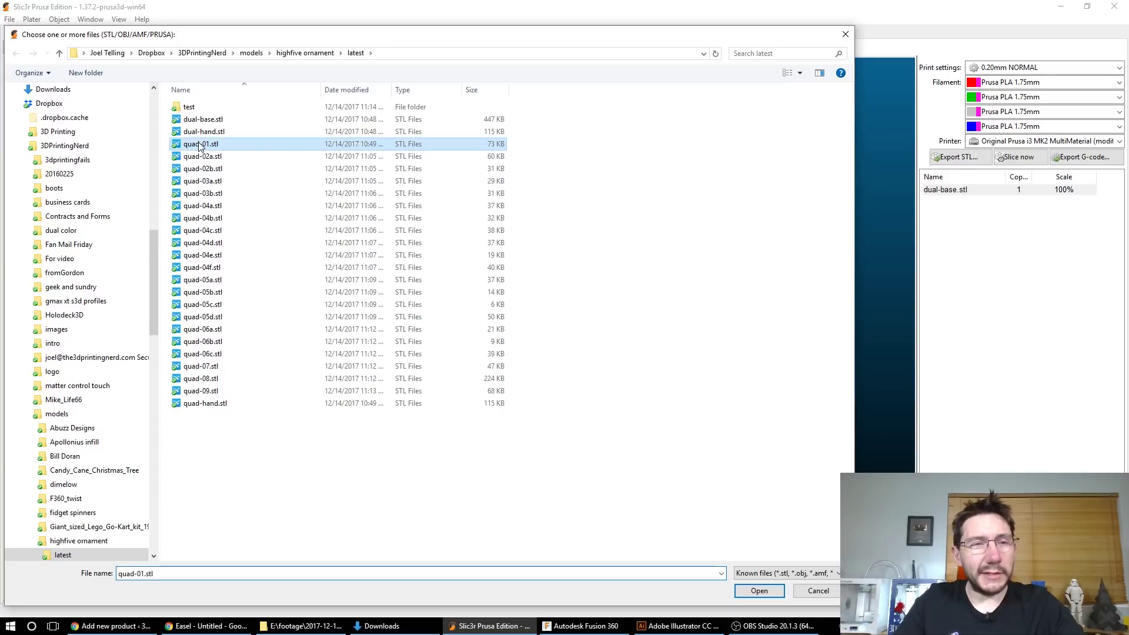
pyautogui.keyDown('shift'); pyautogui.click(202, 406); pyautogui.keyUp('shift')
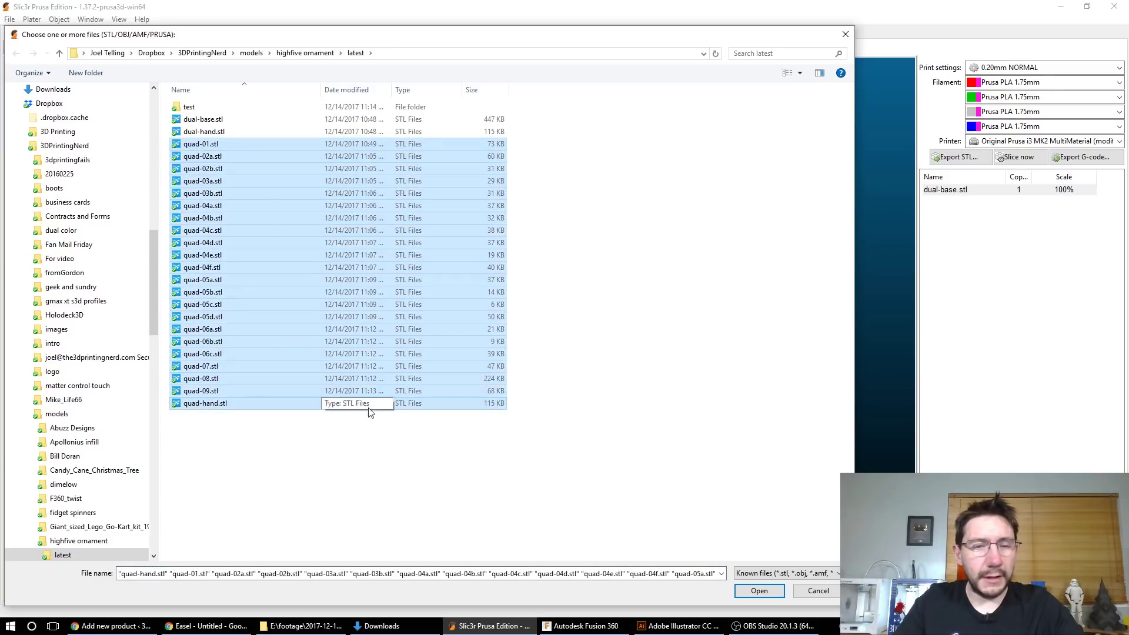
pyautogui.click(759, 590)
pyautogui.click(609, 322)
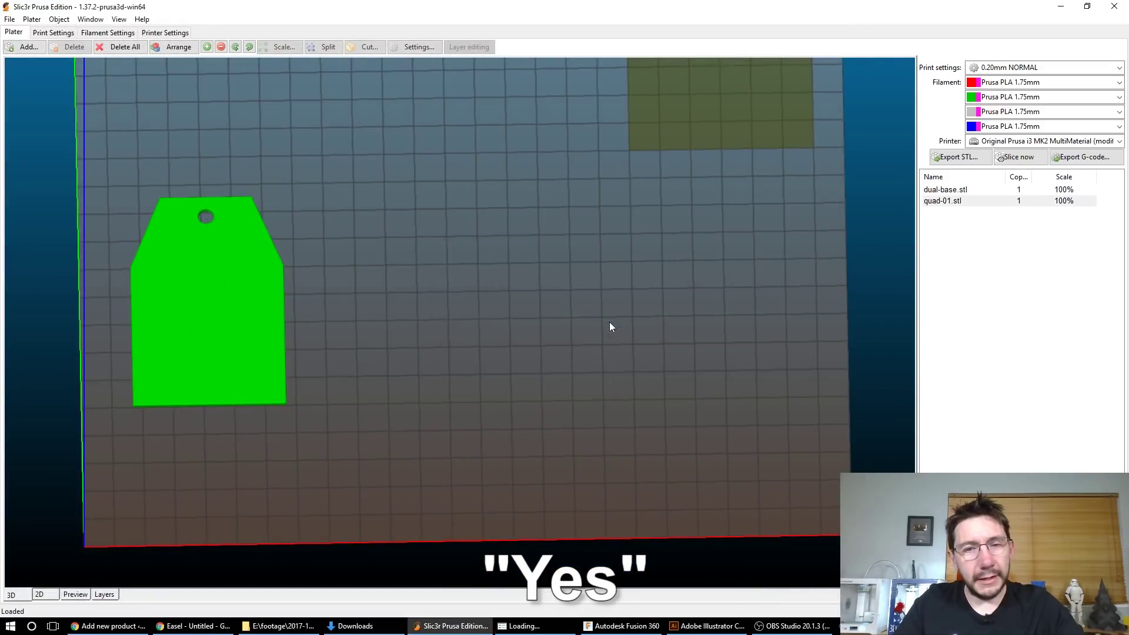
# Step: Nudge the quad tag on the bed and open the quad-01 object's part settings
pyautogui.moveTo(474, 322); pyautogui.dragTo(471, 340)
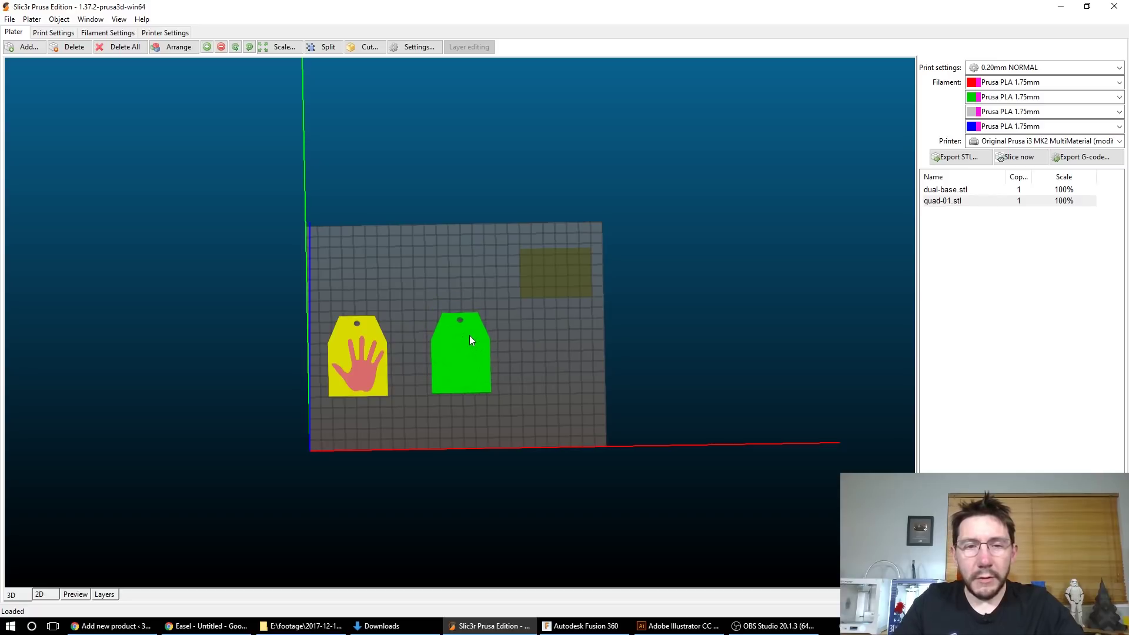
pyautogui.doubleClick(469, 336)
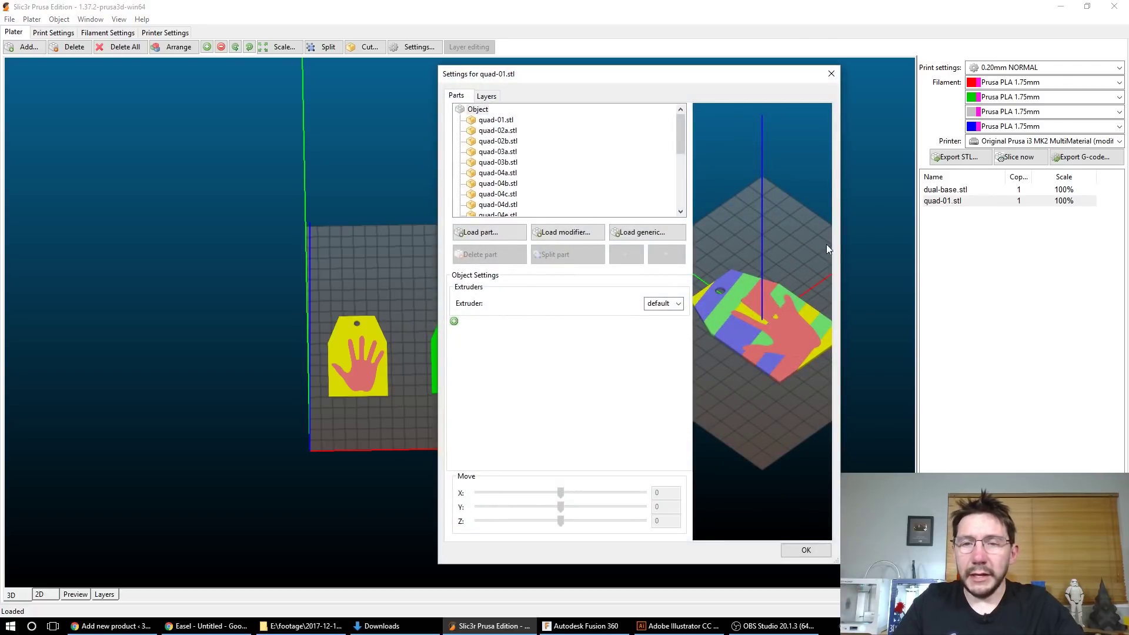
pyautogui.click(733, 296)
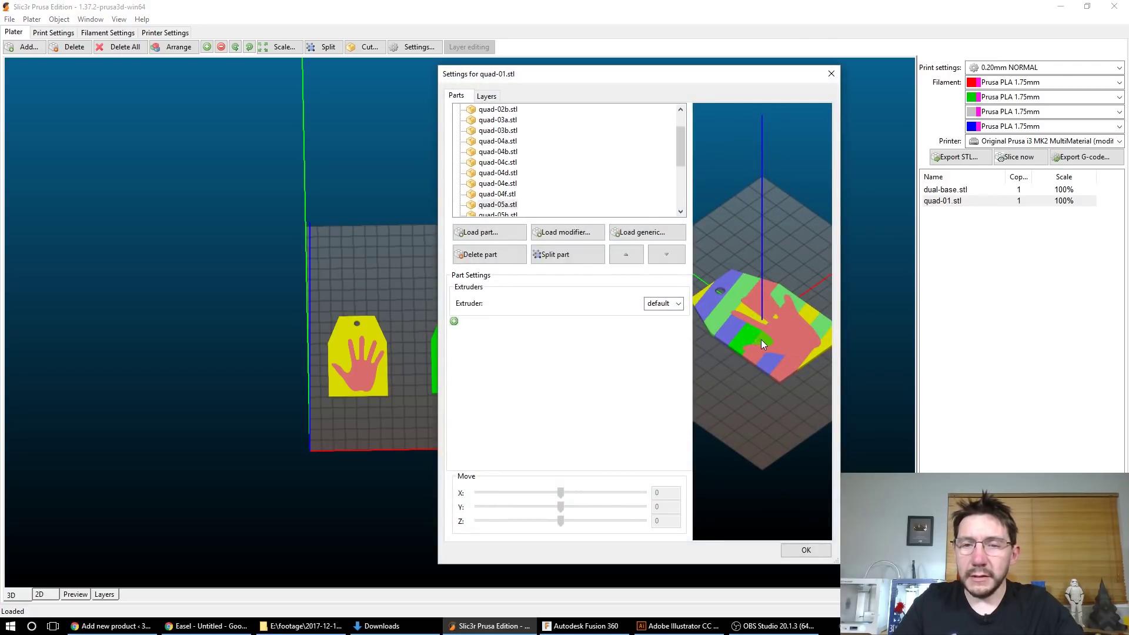
pyautogui.click(782, 338)
pyautogui.click(787, 337)
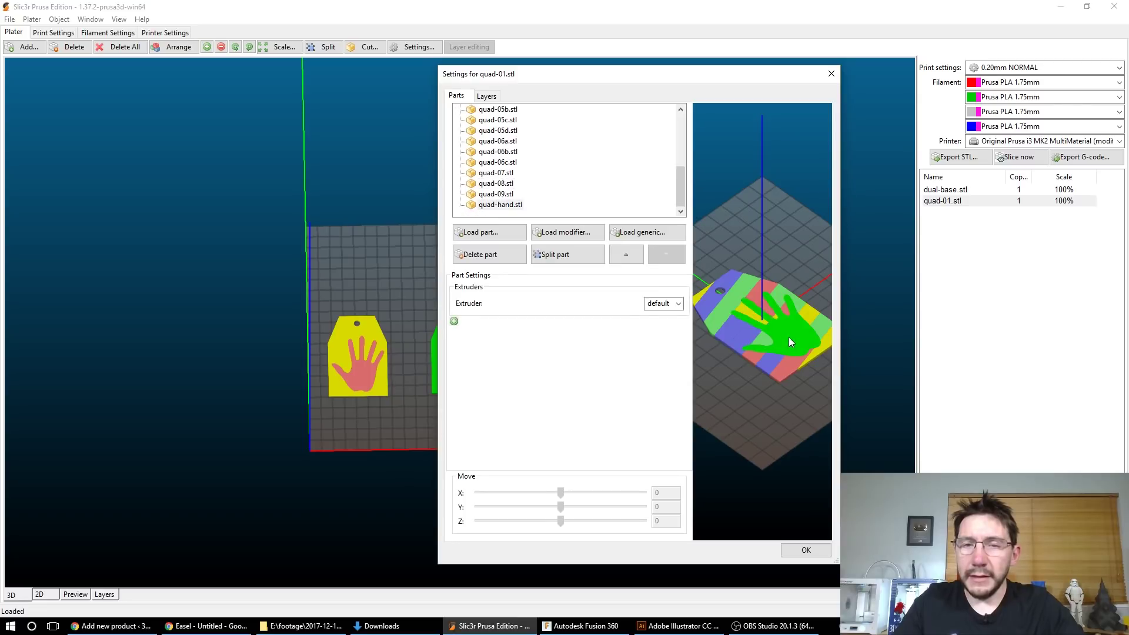
pyautogui.scroll(4, 496, 138)
# Step: Set extruders for quad-01 and quad-02a, and assign quad-02b to extruder 2
pyautogui.click(497, 120)
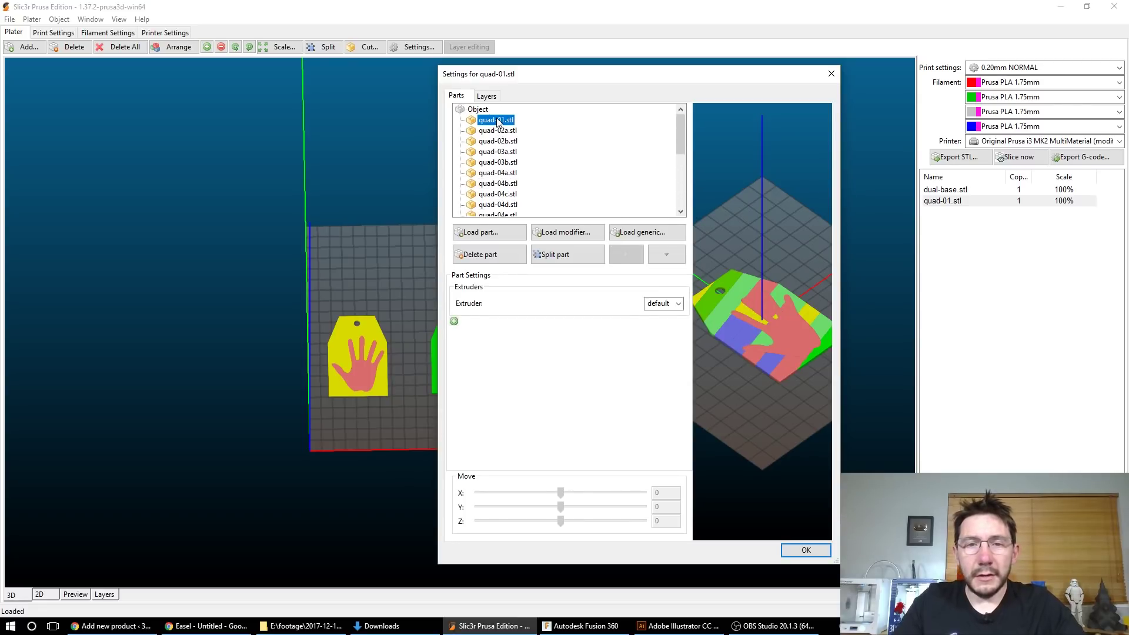
pyautogui.click(678, 304)
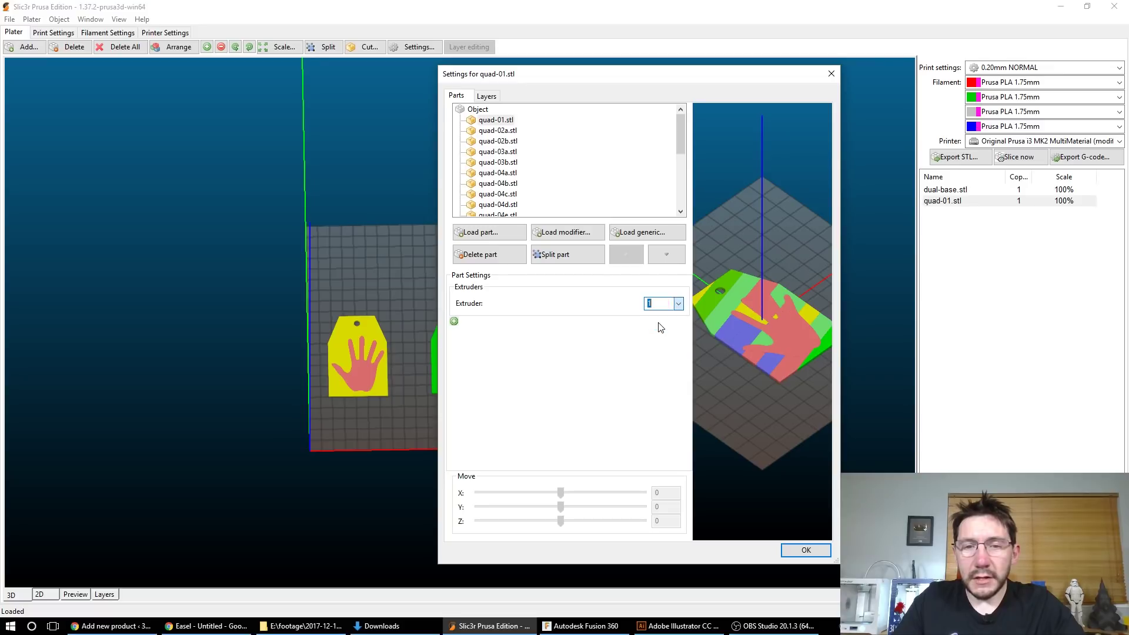
pyautogui.click(504, 132)
pyautogui.click(678, 303)
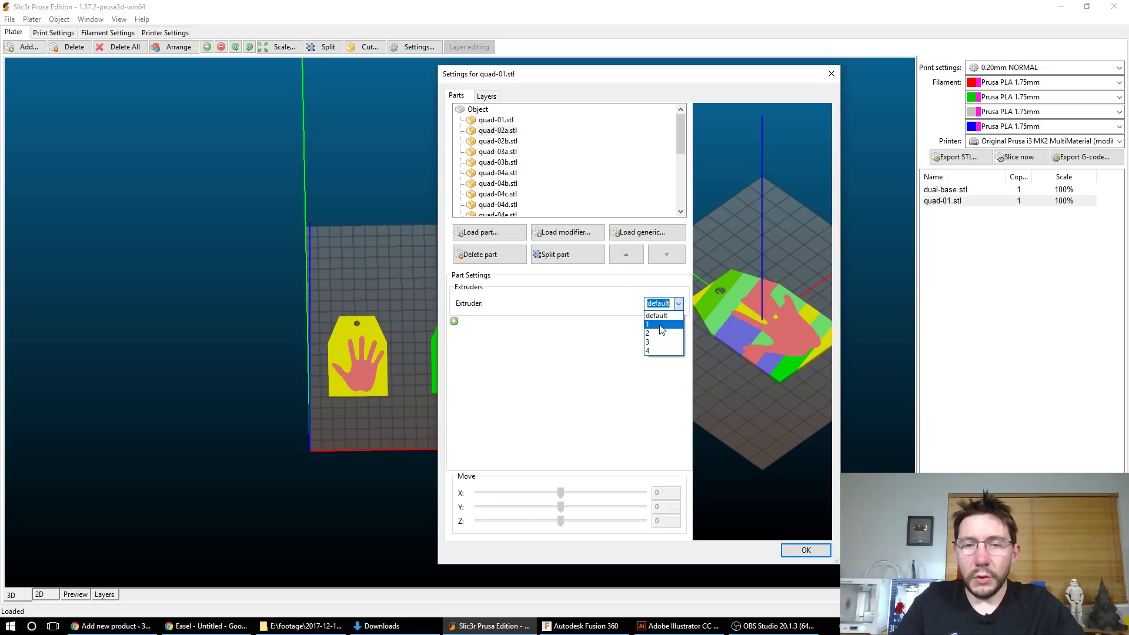
pyautogui.click(661, 321)
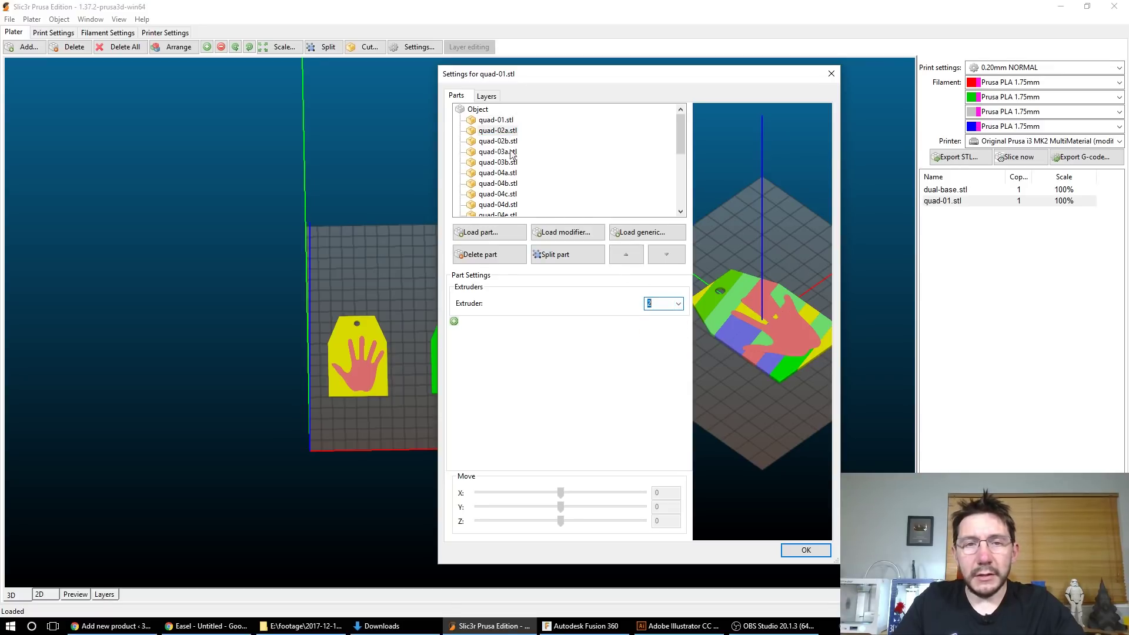
pyautogui.click(678, 304)
pyautogui.click(658, 330)
# Step: Assign stripe parts quad-03a and quad-03b to extruder 3
pyautogui.click(515, 154)
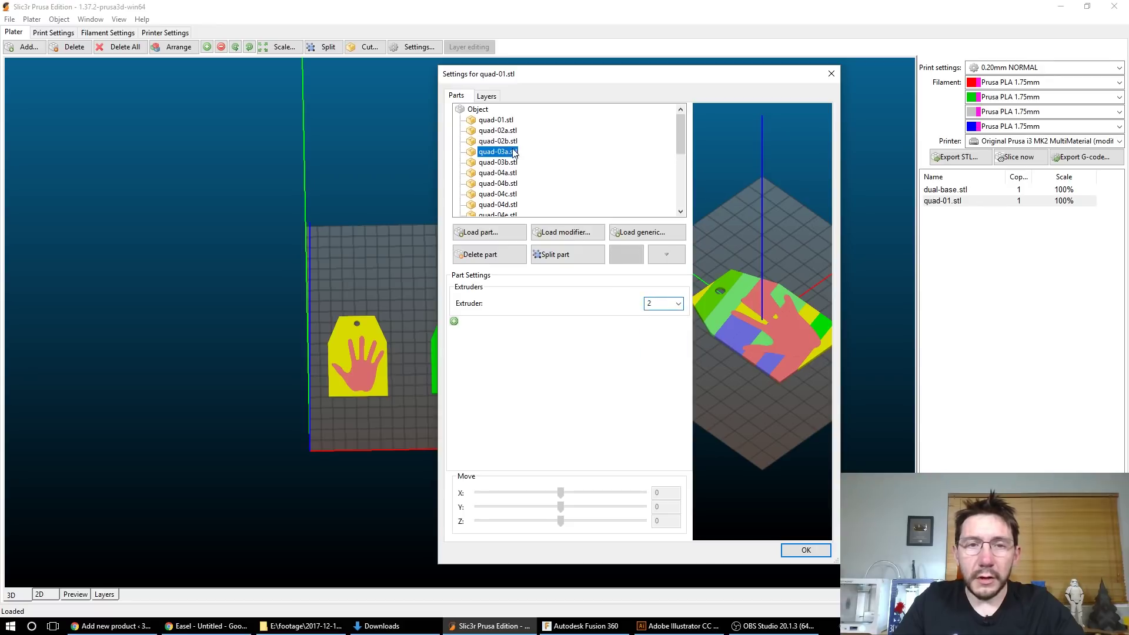
pyautogui.click(678, 303)
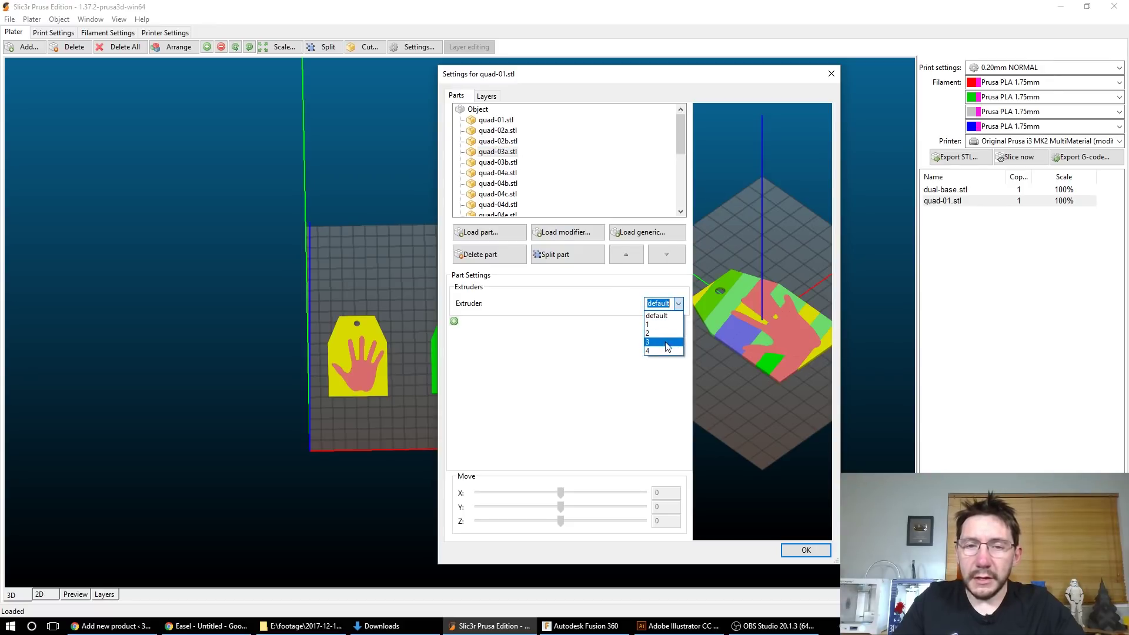
pyautogui.click(665, 342)
pyautogui.click(497, 163)
pyautogui.click(678, 303)
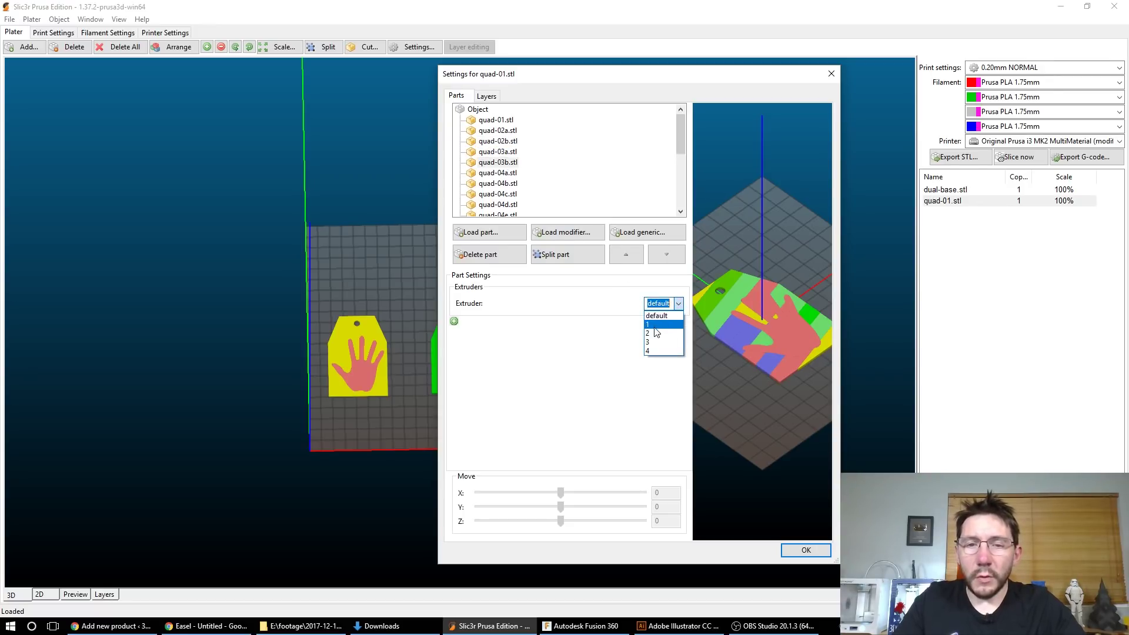
pyautogui.click(663, 344)
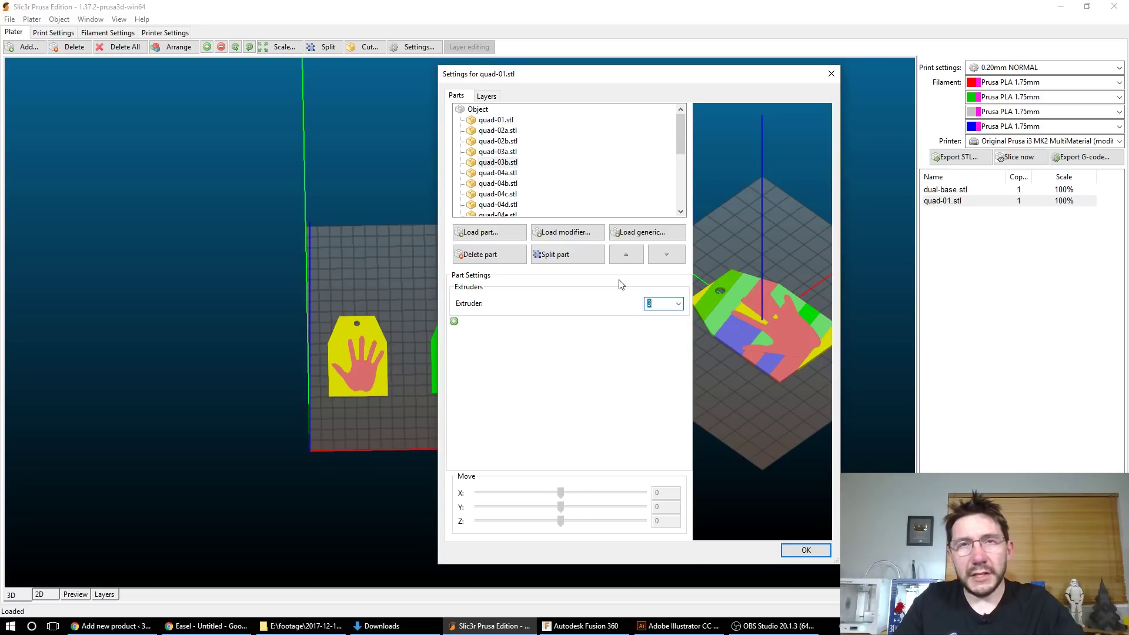
# Step: Assign stripe parts quad-04a, quad-04b and quad-04c to extruder 1
pyautogui.click(516, 173)
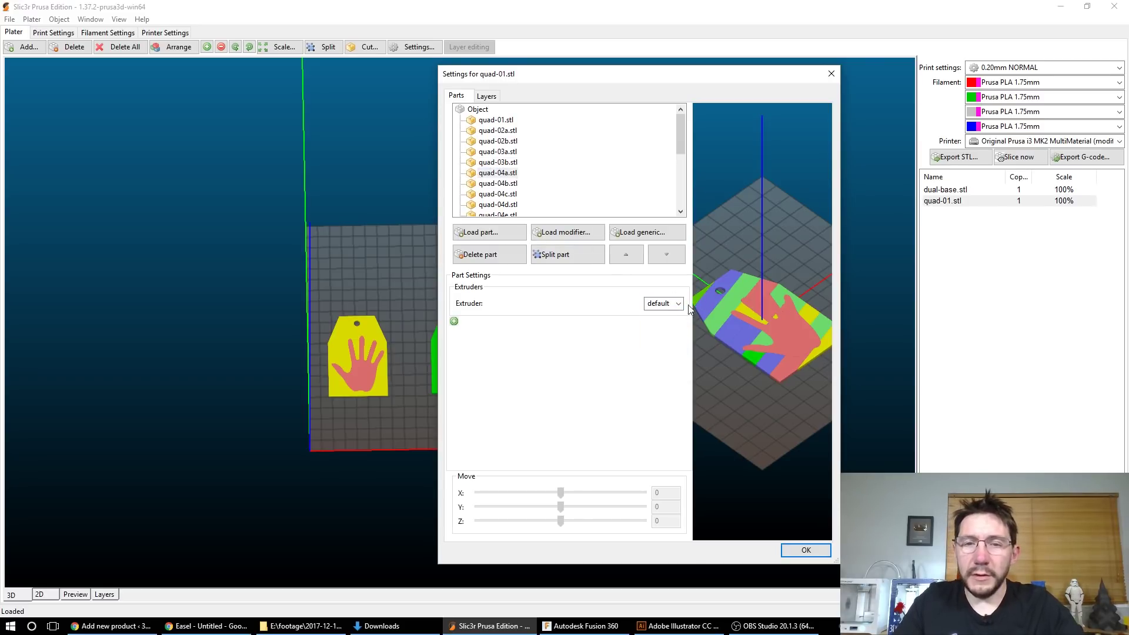
pyautogui.click(677, 303)
pyautogui.click(665, 324)
pyautogui.click(497, 183)
pyautogui.click(678, 303)
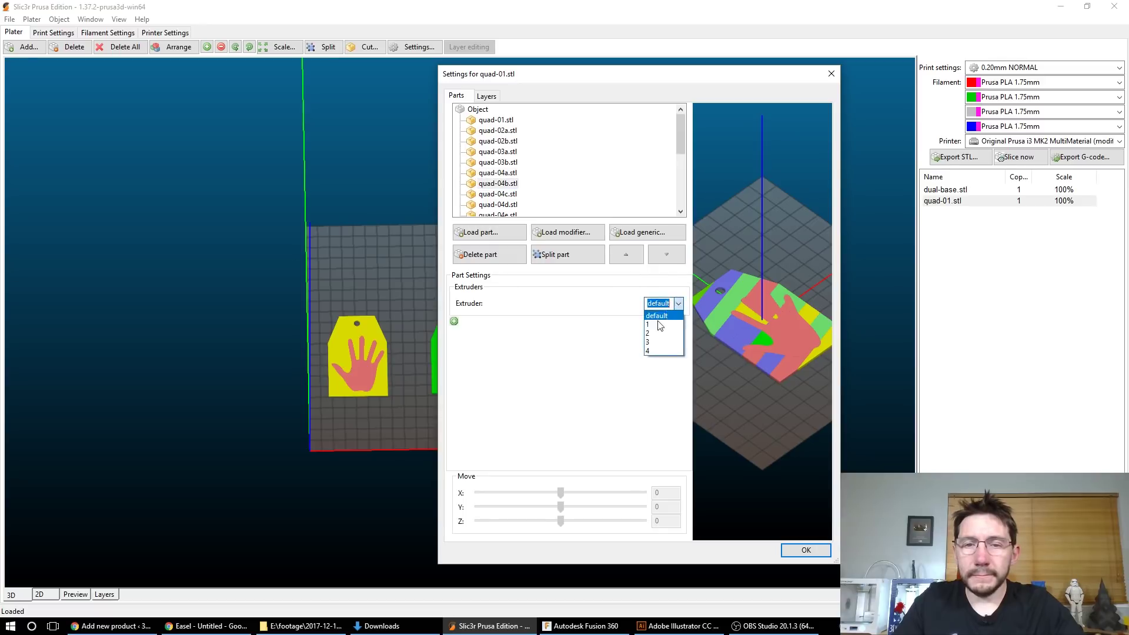
pyautogui.click(663, 324)
pyautogui.click(498, 194)
pyautogui.click(678, 303)
pyautogui.click(662, 325)
# Step: Assign stripe parts quad-04d, quad-04e and quad-04f to extruder 1
pyautogui.scroll(-1, 564, 171)
pyautogui.click(498, 173)
pyautogui.click(678, 304)
pyautogui.click(662, 324)
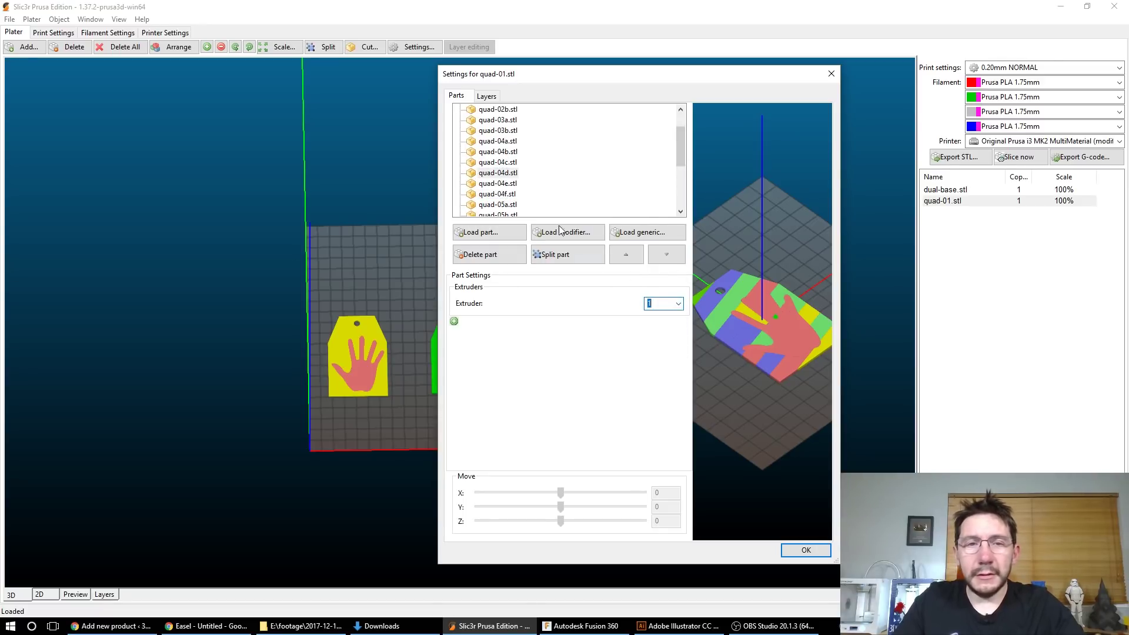
pyautogui.click(498, 183)
pyautogui.click(677, 303)
pyautogui.click(663, 325)
pyautogui.click(497, 194)
pyautogui.click(678, 303)
pyautogui.click(662, 325)
# Step: Put quad-05a and quad-05b on extruder 1, and quad-05c and quad-05d on extruder 2
pyautogui.scroll(-1, 676, 163)
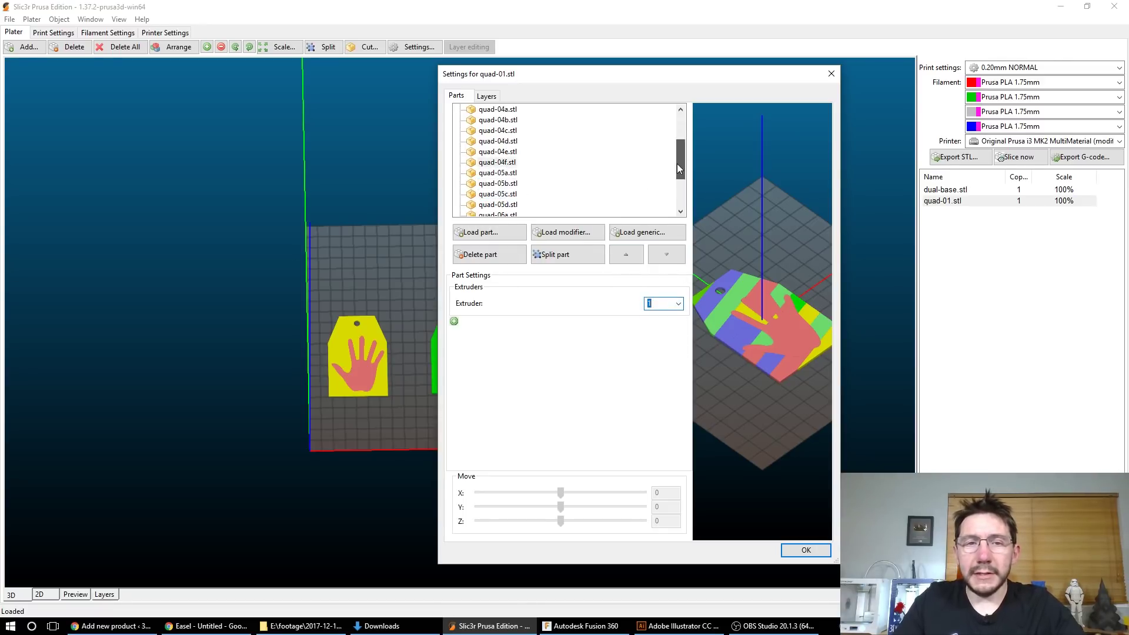
pyautogui.click(501, 164)
pyautogui.click(678, 304)
pyautogui.click(663, 325)
pyautogui.click(497, 173)
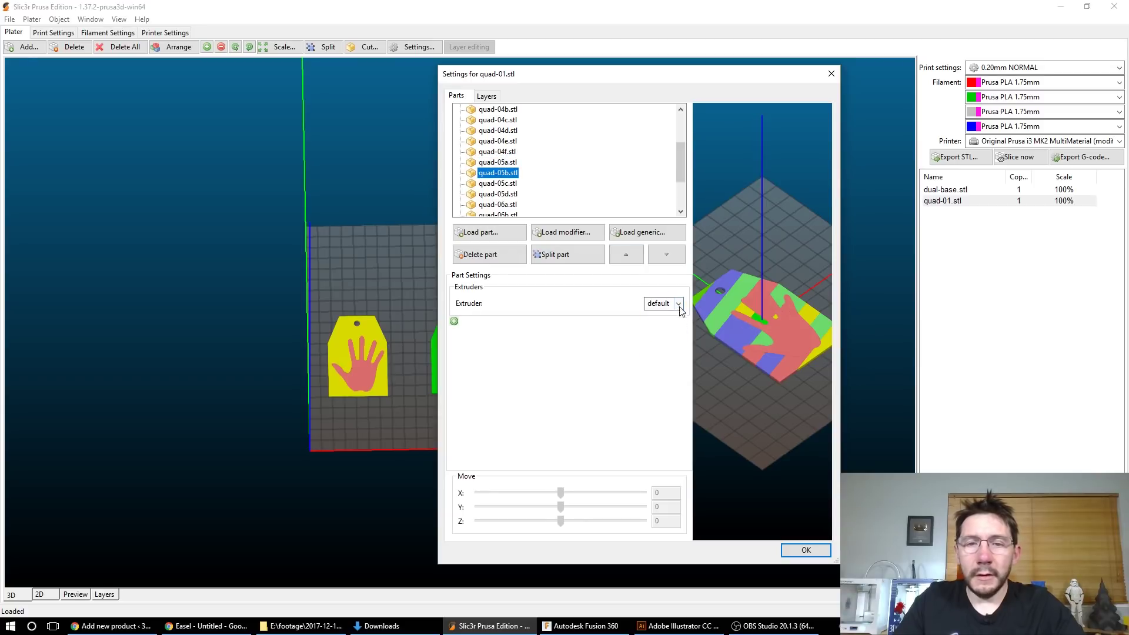
pyautogui.click(678, 303)
pyautogui.click(662, 325)
pyautogui.click(498, 183)
pyautogui.click(678, 303)
pyautogui.click(662, 333)
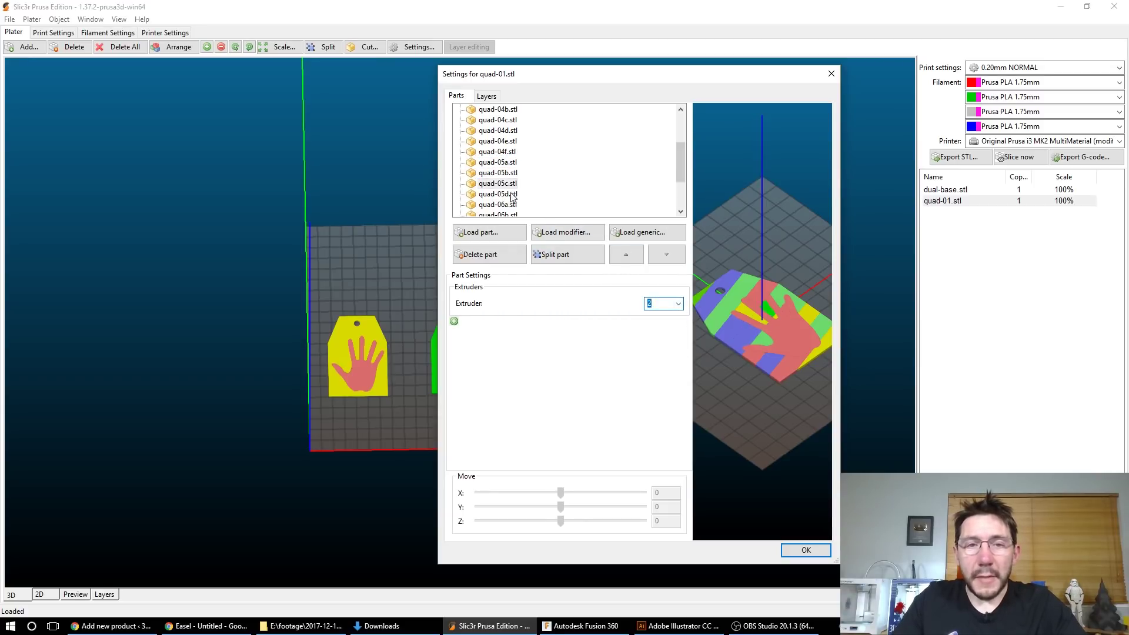
pyautogui.click(498, 194)
pyautogui.click(678, 304)
pyautogui.click(664, 334)
# Step: Assign stripe parts quad-06a and quad-06b to extruder 3
pyautogui.click(497, 205)
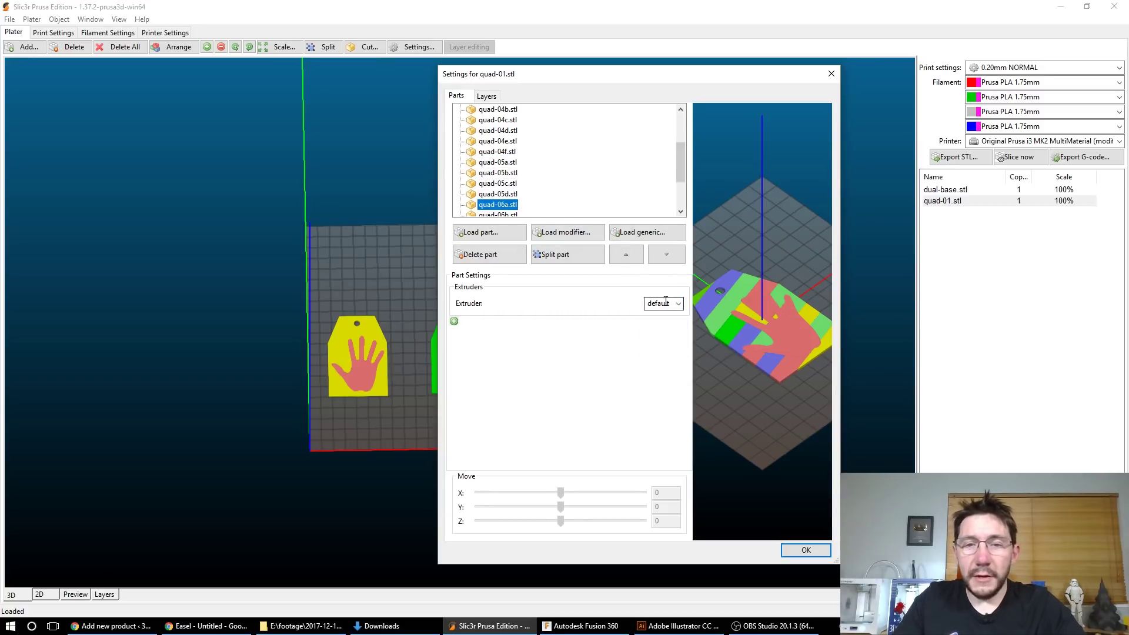
pyautogui.click(678, 303)
pyautogui.click(662, 342)
pyautogui.scroll(-1, 625, 189)
pyautogui.click(623, 183)
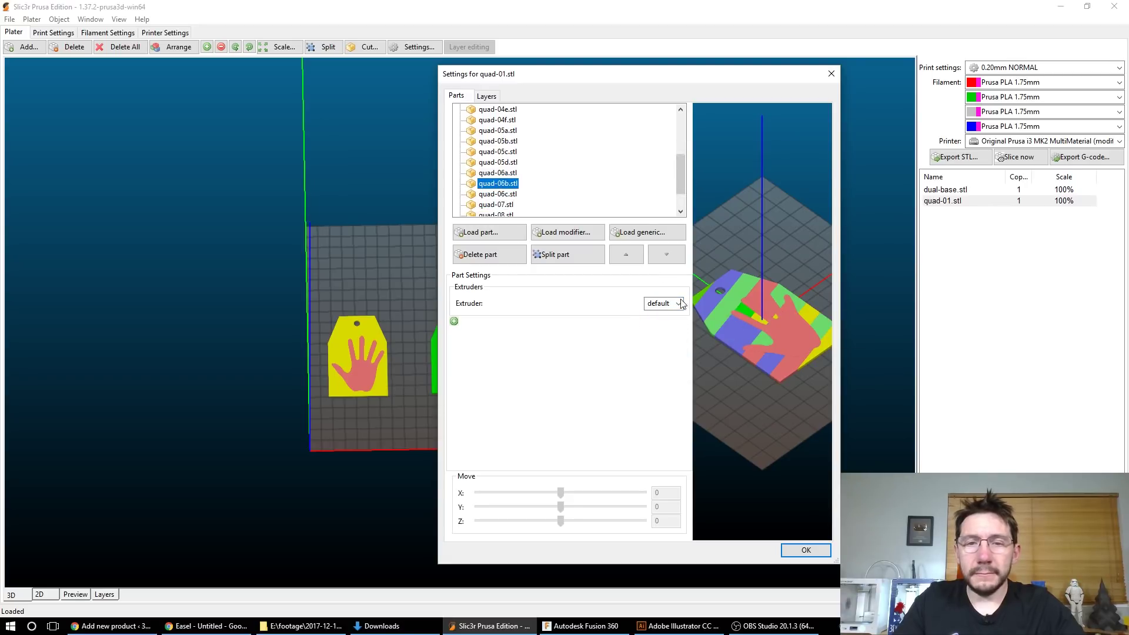
pyautogui.click(678, 304)
pyautogui.click(662, 342)
# Step: Set the extruders for stripe parts quad-06c, quad-07 and quad-08
pyautogui.click(614, 194)
pyautogui.click(678, 303)
pyautogui.click(663, 343)
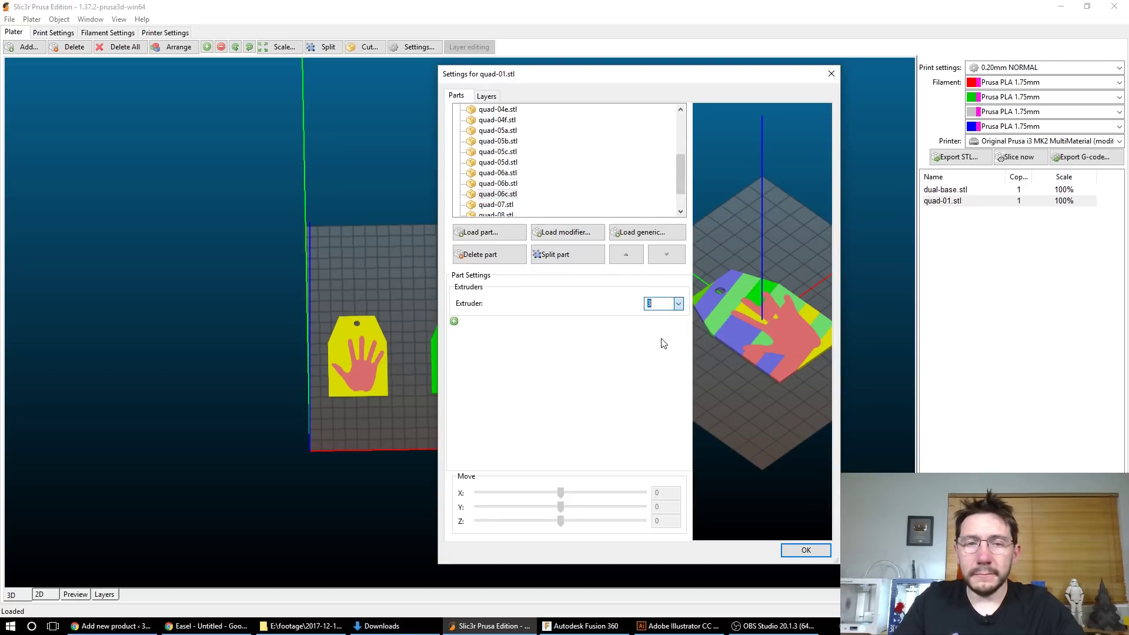
pyautogui.click(497, 204)
pyautogui.click(678, 303)
pyautogui.click(663, 342)
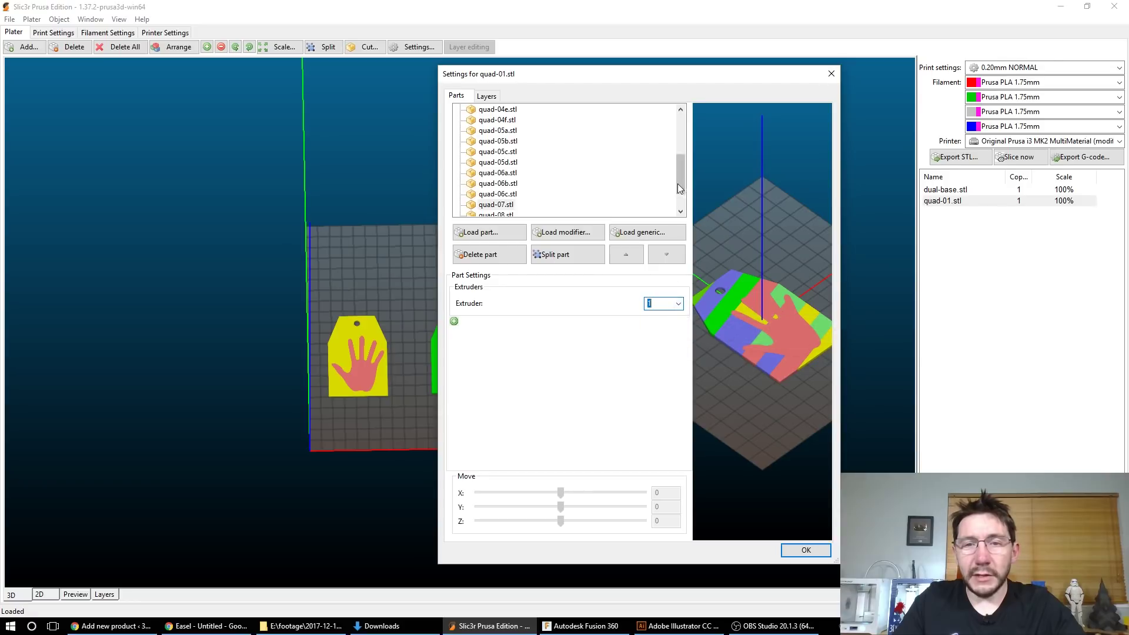
pyautogui.scroll(-1, 503, 187)
pyautogui.click(503, 183)
pyautogui.click(678, 304)
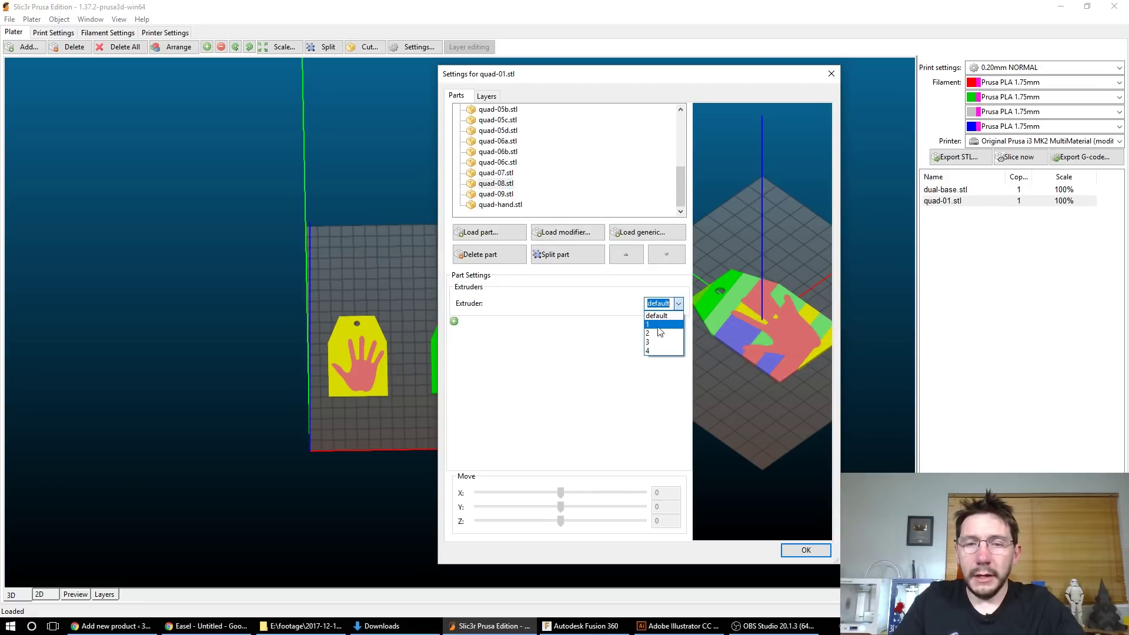
pyautogui.click(663, 342)
# Step: Assign quad-09 to extruder 3 and quad-hand to extruder 4, then confirm
pyautogui.click(510, 194)
pyautogui.click(678, 303)
pyautogui.click(664, 339)
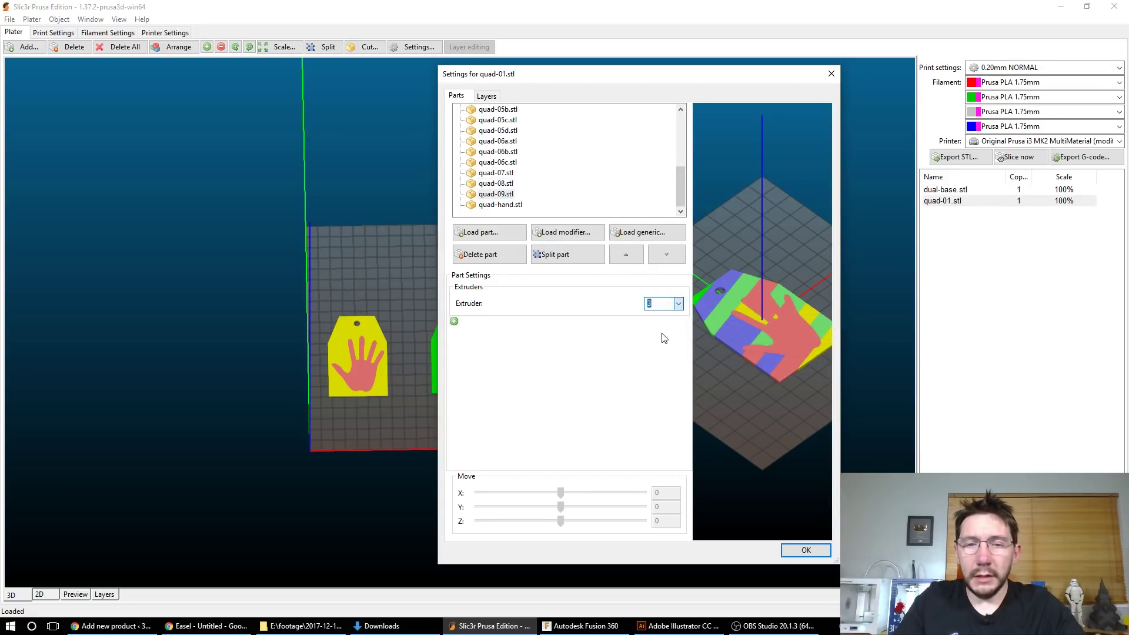
pyautogui.click(500, 204)
pyautogui.click(677, 303)
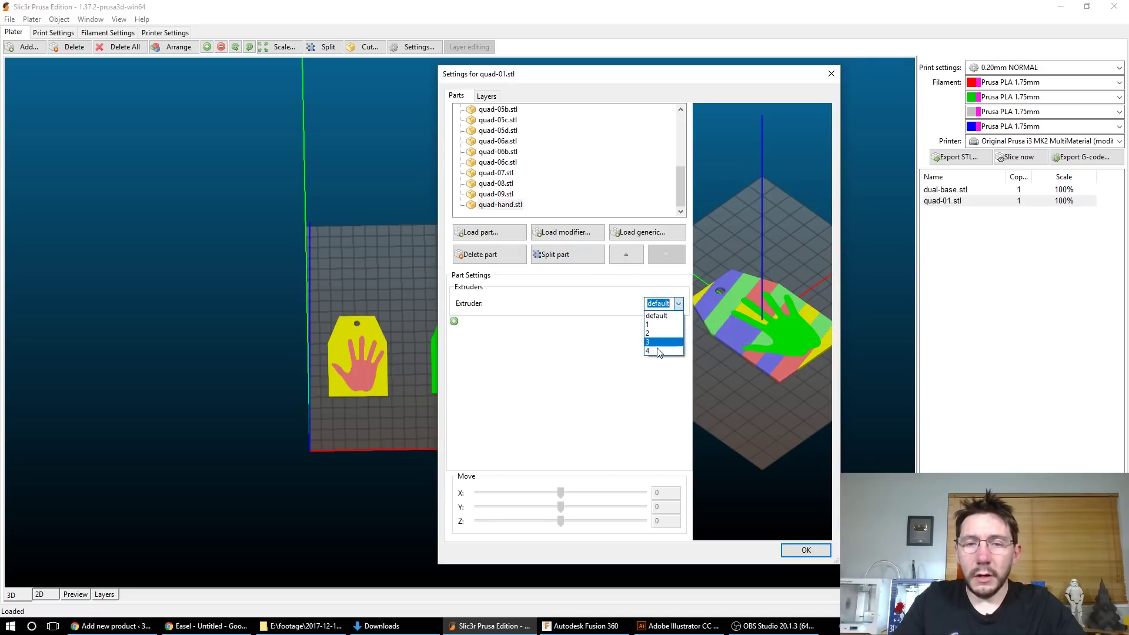
pyautogui.click(662, 356)
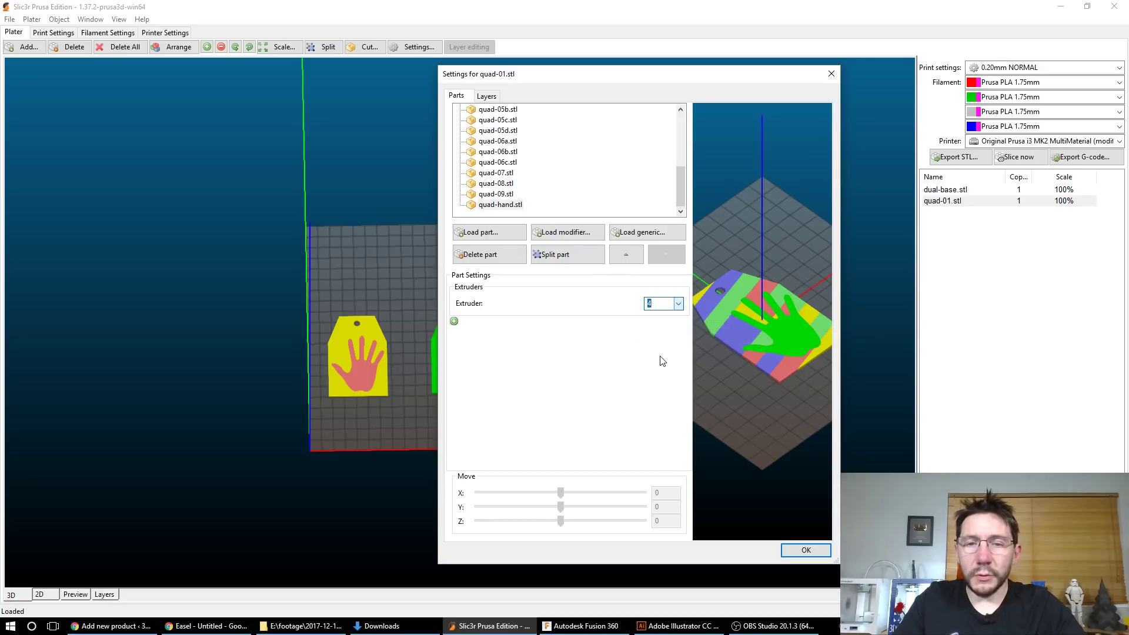
pyautogui.click(802, 549)
# Step: Slice the plate and zoom in on the striped tag's toolpath preview
pyautogui.click(1027, 162)
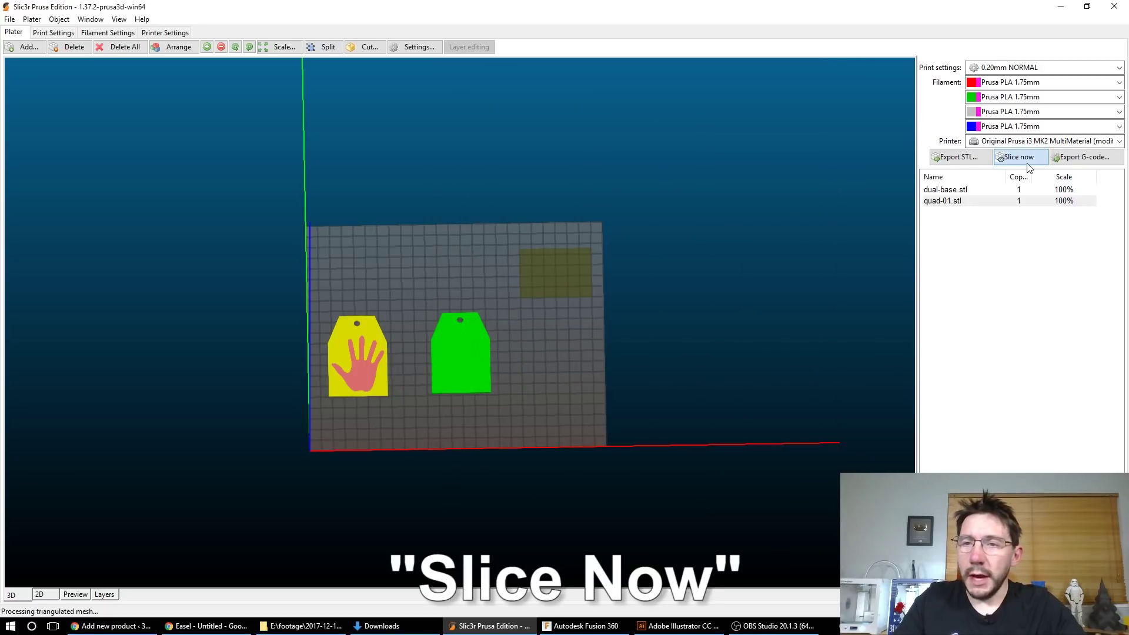
pyautogui.click(75, 594)
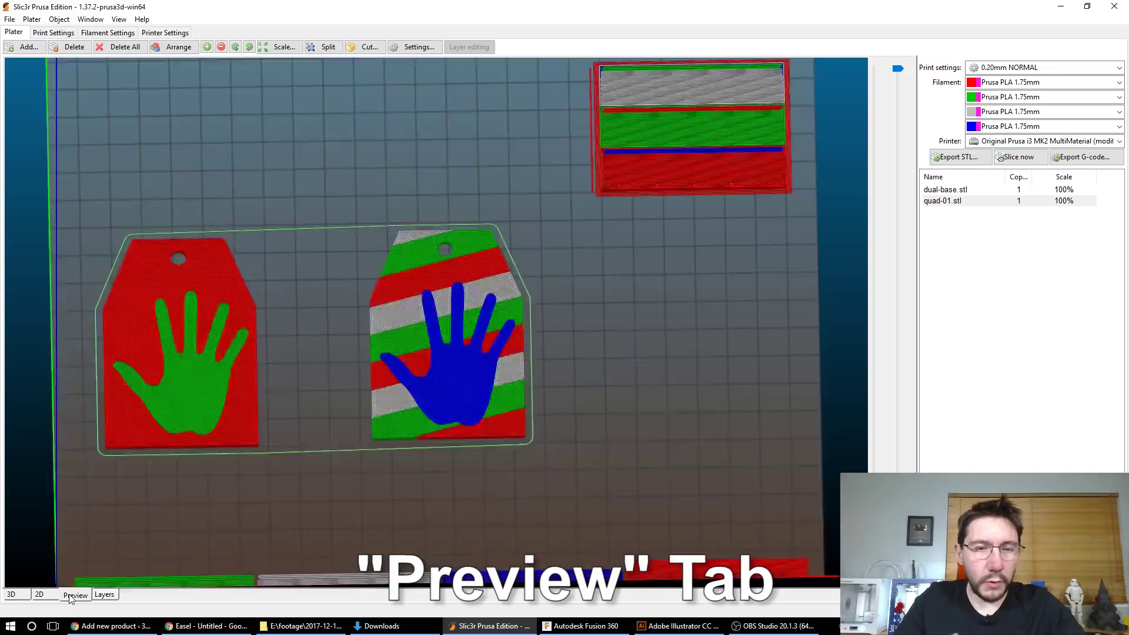
pyautogui.scroll(3, 427, 400)
pyautogui.scroll(5, 429, 400)
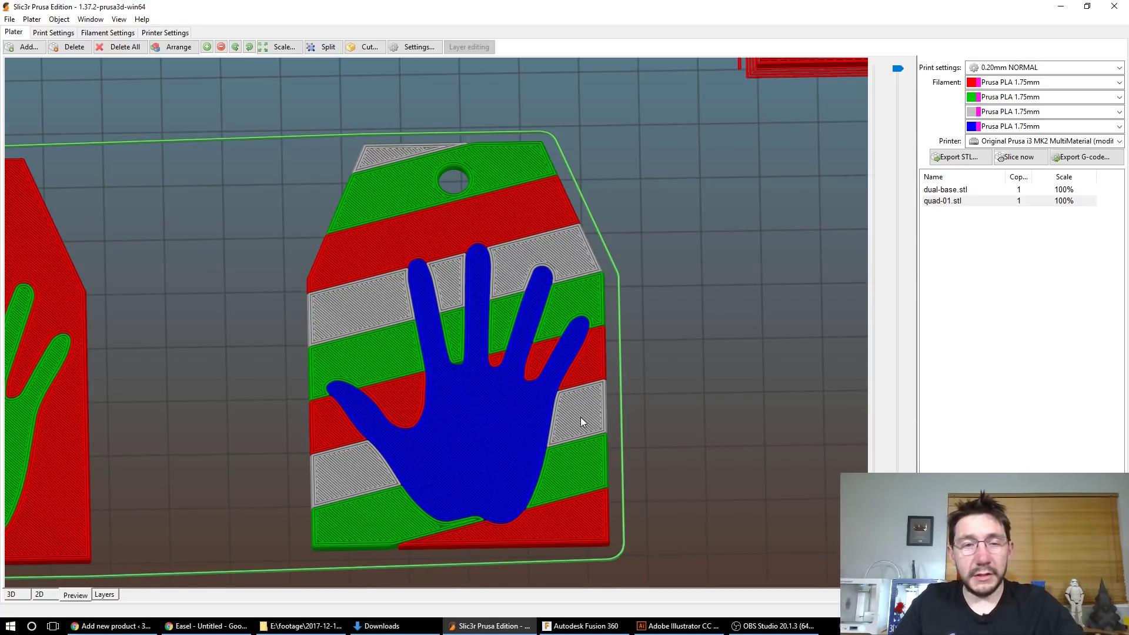
pyautogui.scroll(-2, 580, 421)
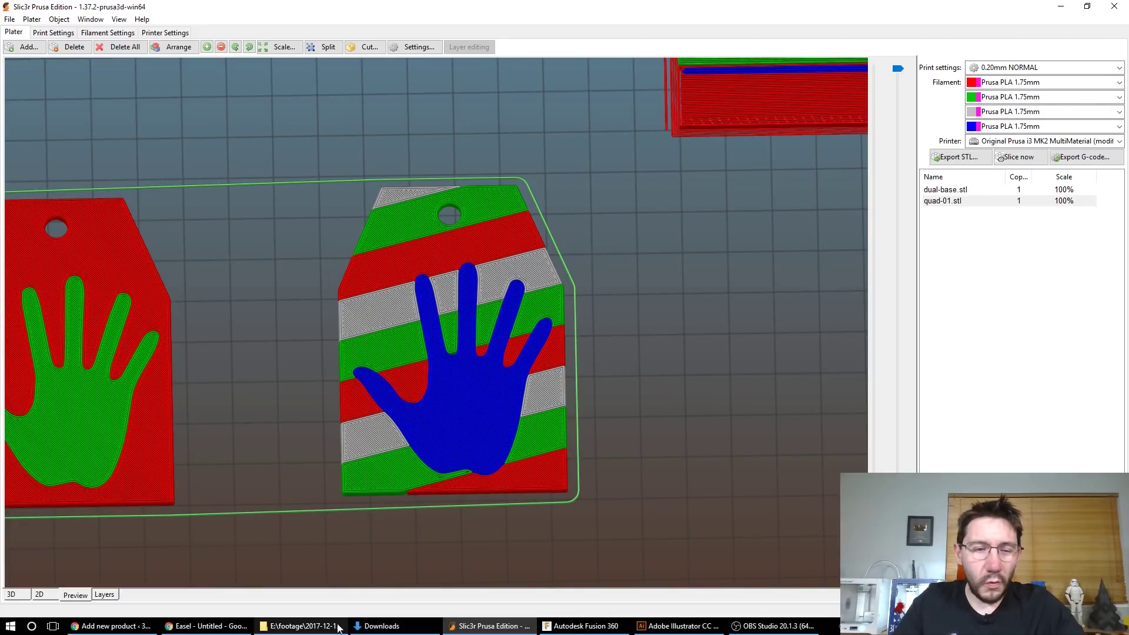
# Step: Save Sketch1 from the Fusion 360 browser as a DXF named tag.dxf
pyautogui.click(582, 626)
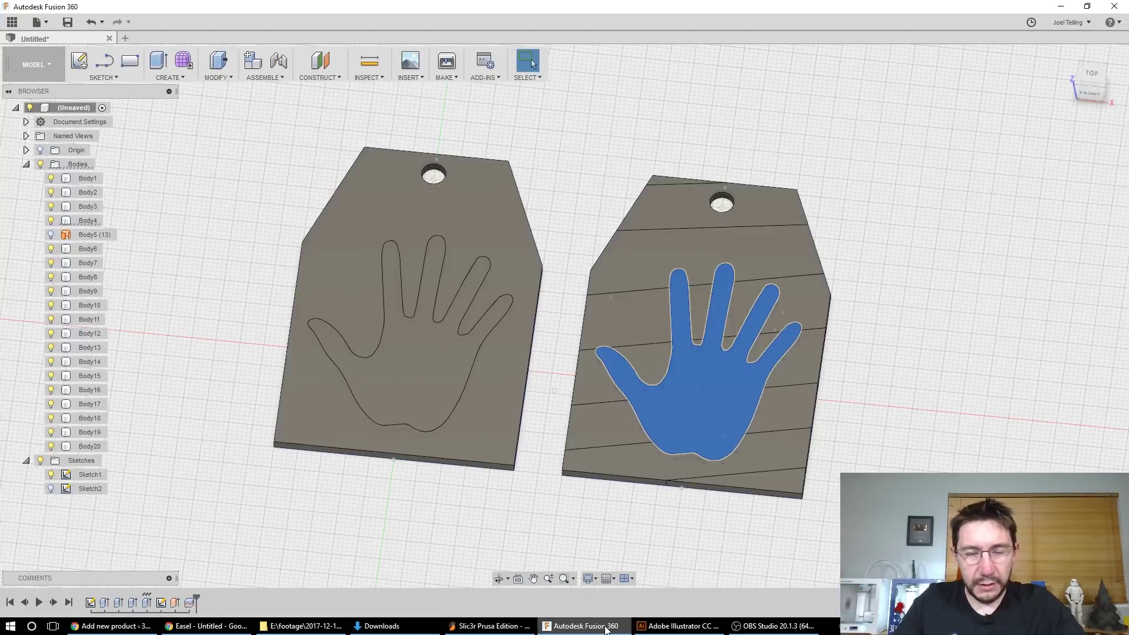
pyautogui.click(26, 164)
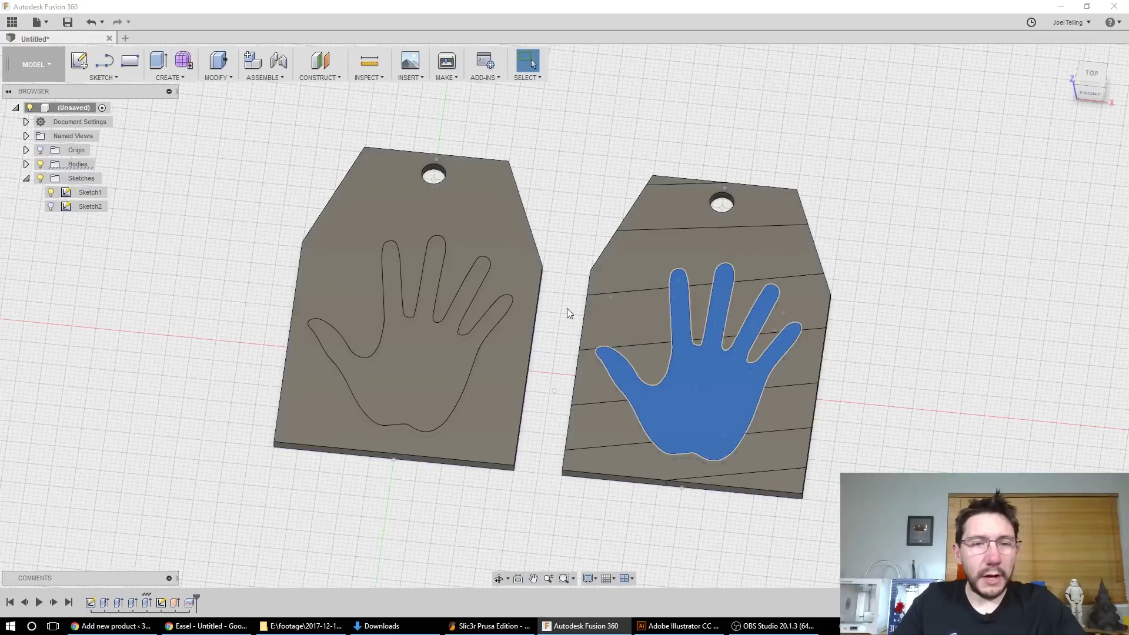
pyautogui.rightClick(88, 192)
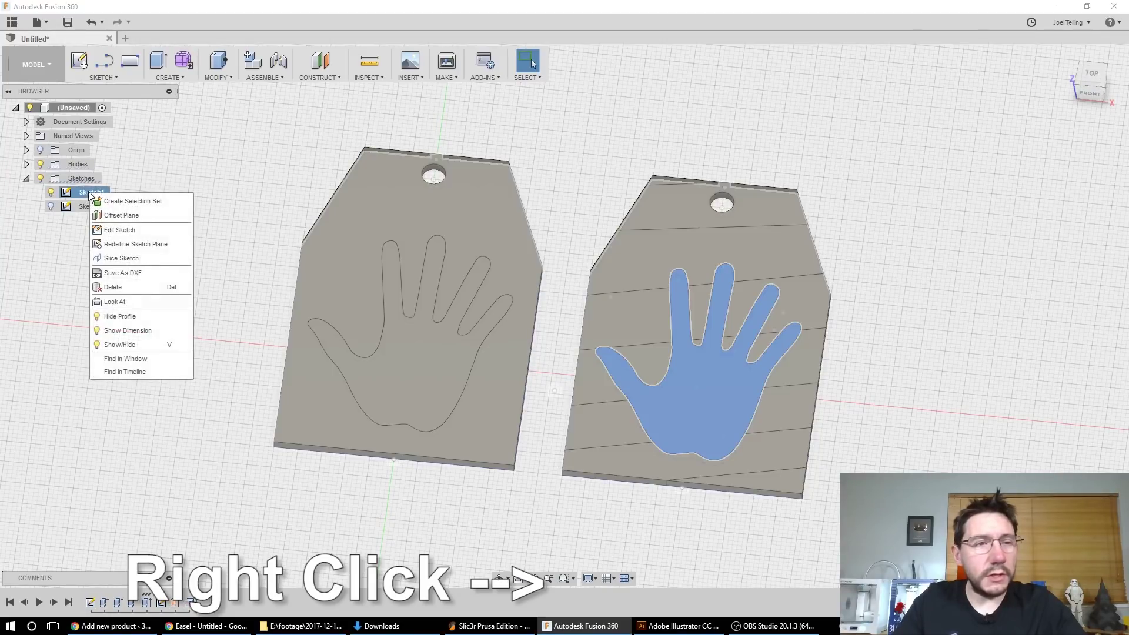
pyautogui.click(131, 273)
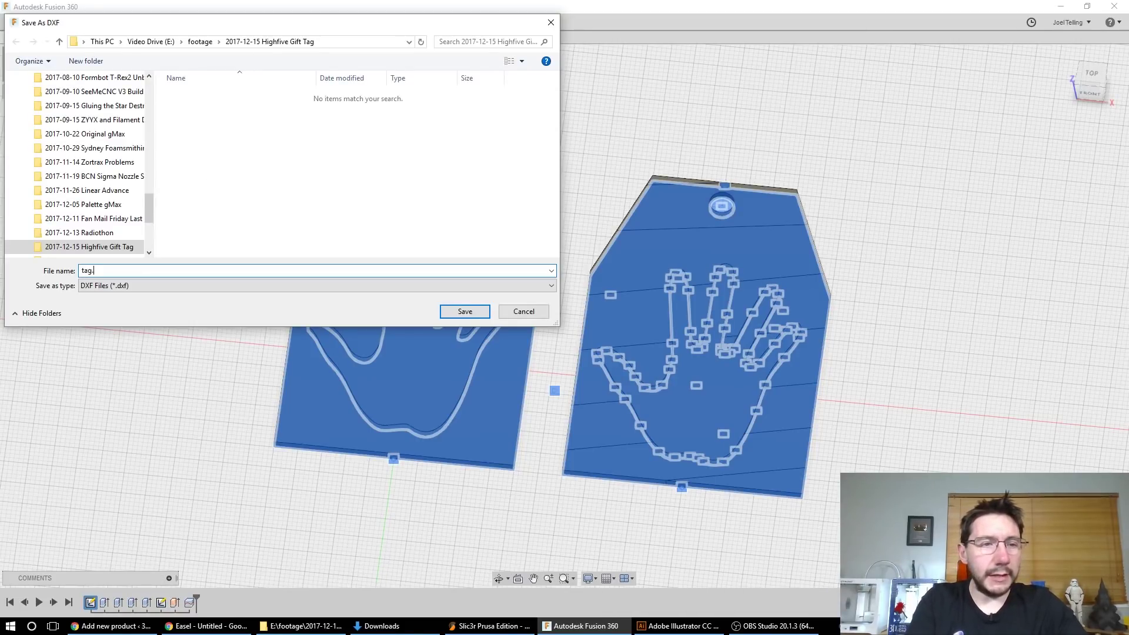
pyautogui.write('tag.dxf')
pyautogui.click(473, 312)
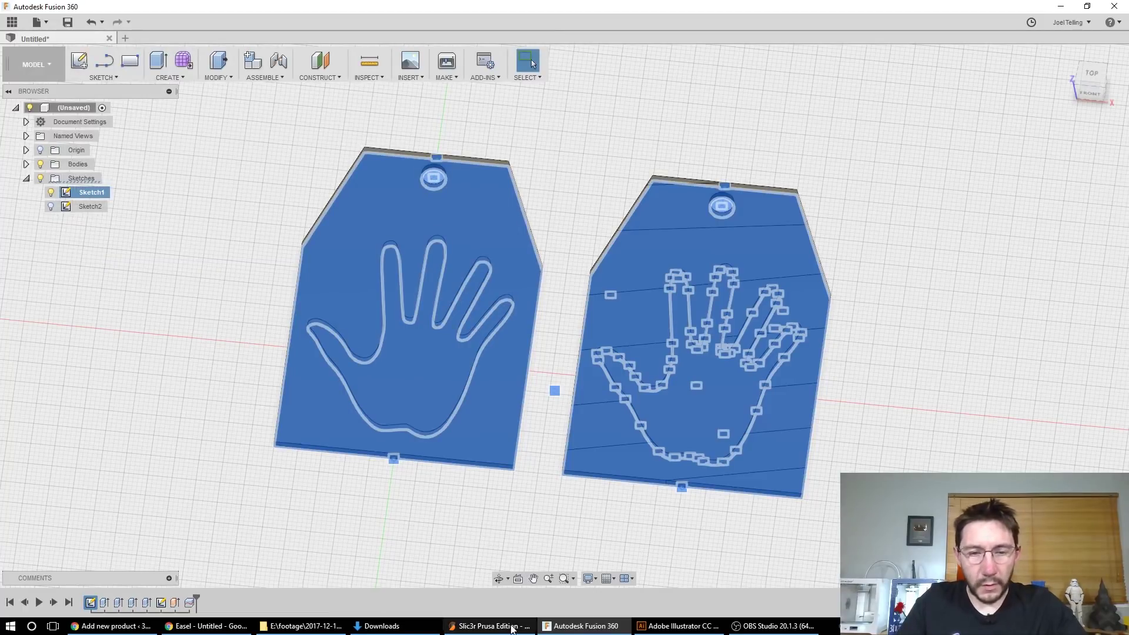
# Step: Open tag.dxf in Illustrator via File > Open
pyautogui.click(678, 627)
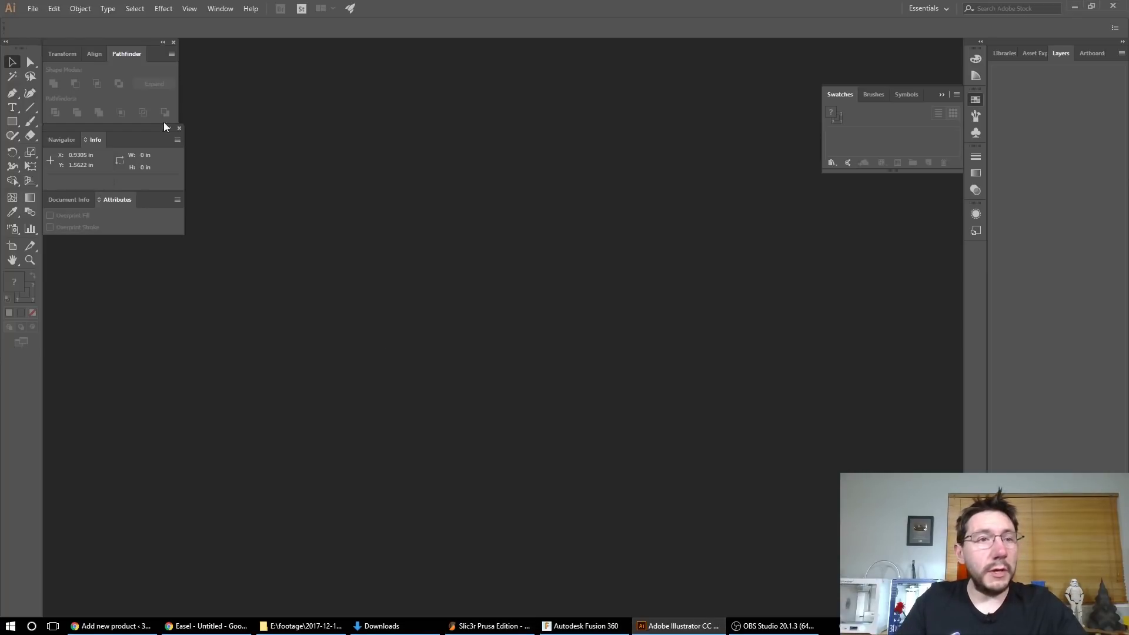
pyautogui.click(33, 8)
pyautogui.click(54, 49)
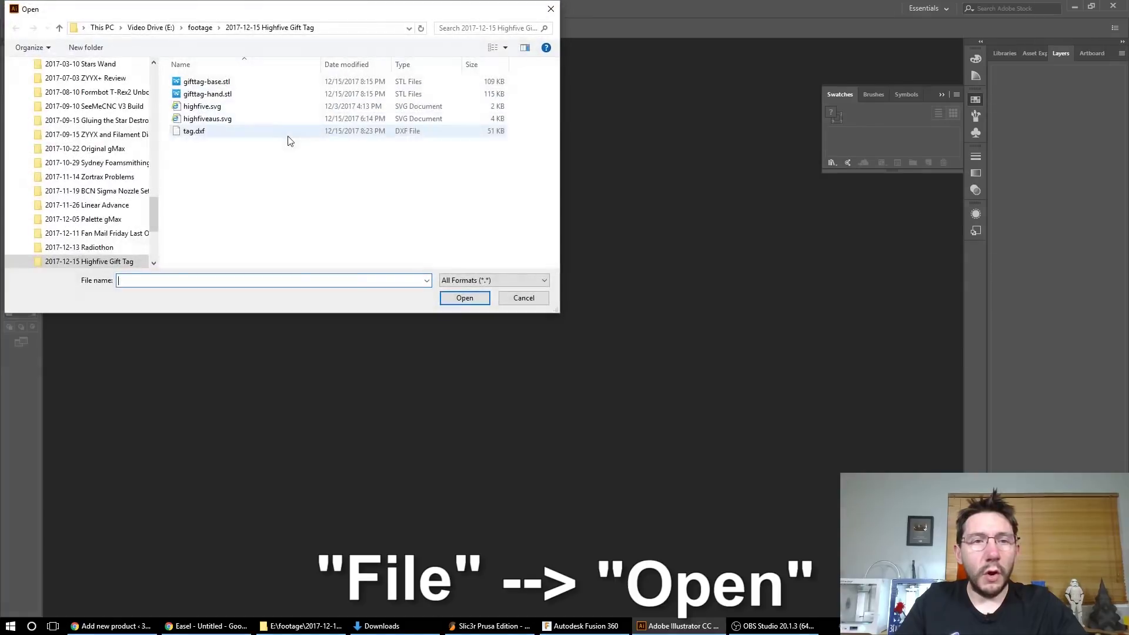
pyautogui.click(213, 136)
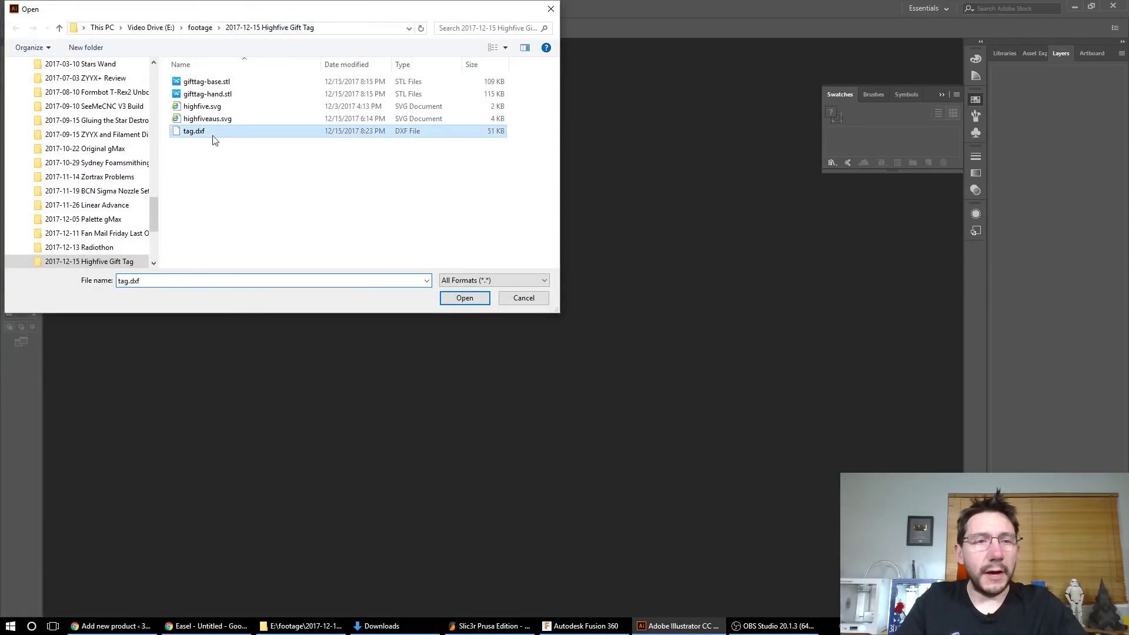
pyautogui.click(478, 302)
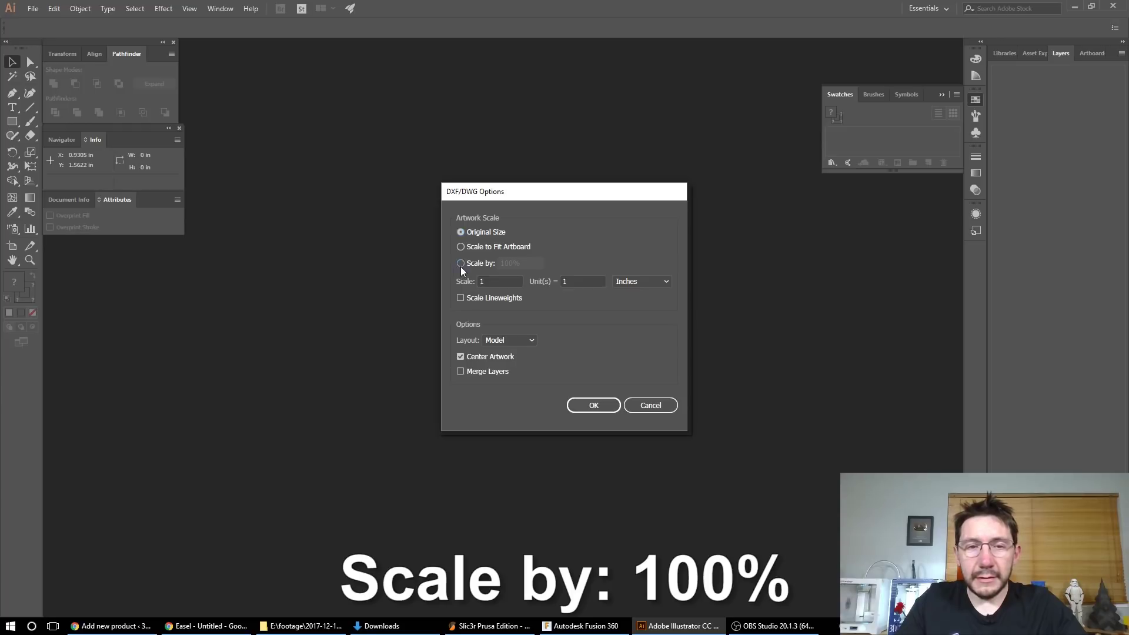
# Step: Import the DXF scaled in Millimeters at 1 unit = 1 mm
pyautogui.click(460, 265)
pyautogui.click(628, 281)
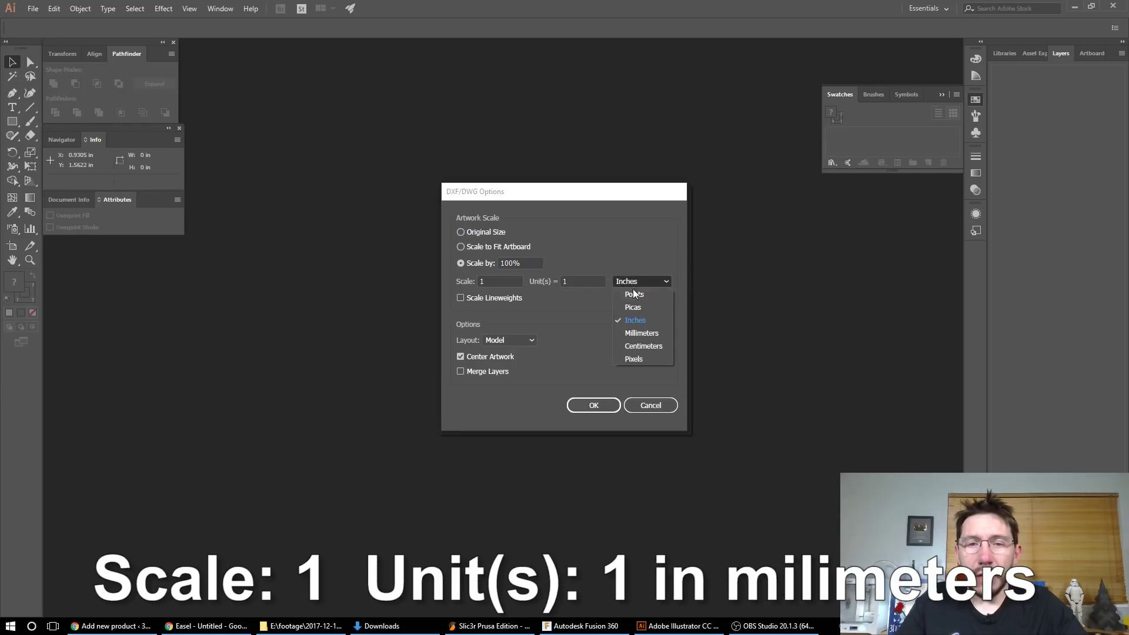
pyautogui.click(641, 334)
pyautogui.click(590, 281)
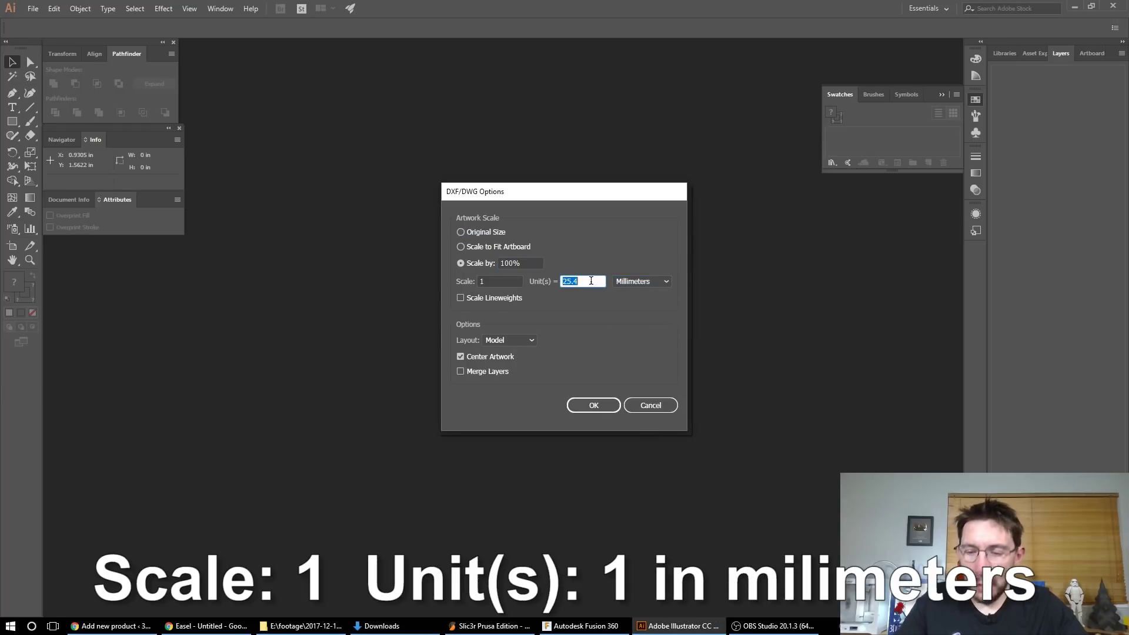
pyautogui.write('1')
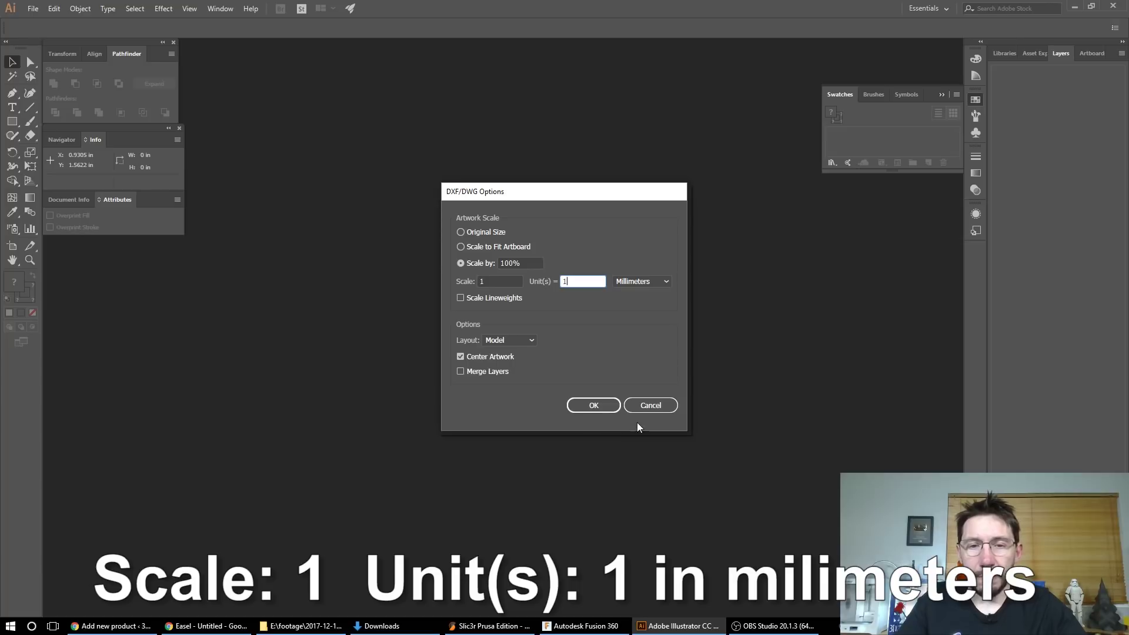
pyautogui.click(606, 405)
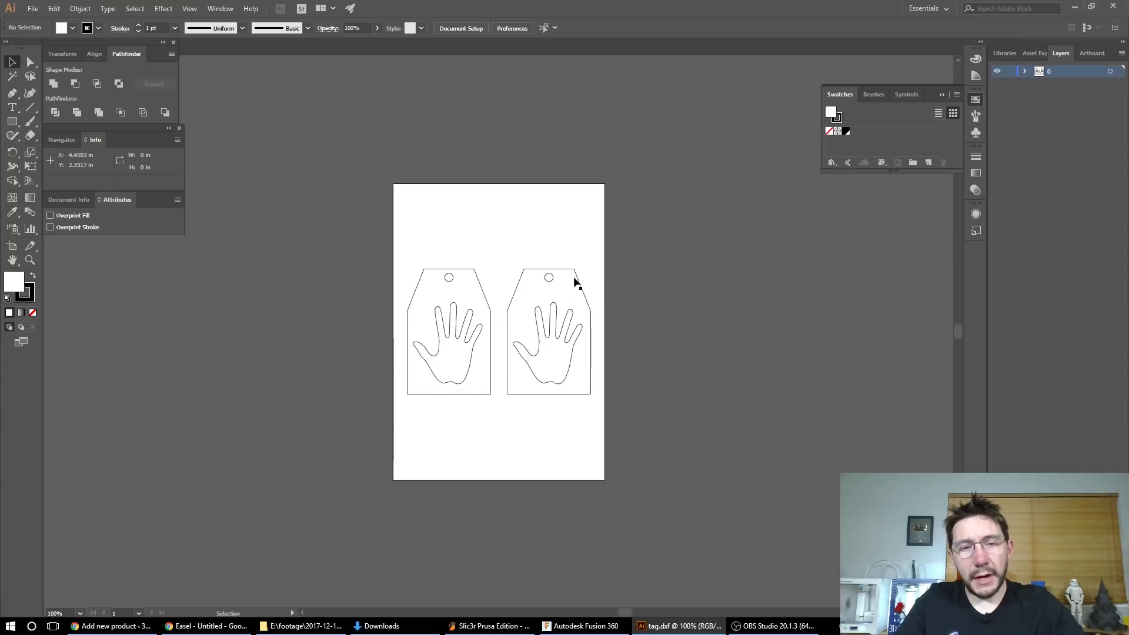
# Step: Delete the right tag outline and zoom in on the remaining tag
pyautogui.moveTo(506, 239); pyautogui.dragTo(600, 417)
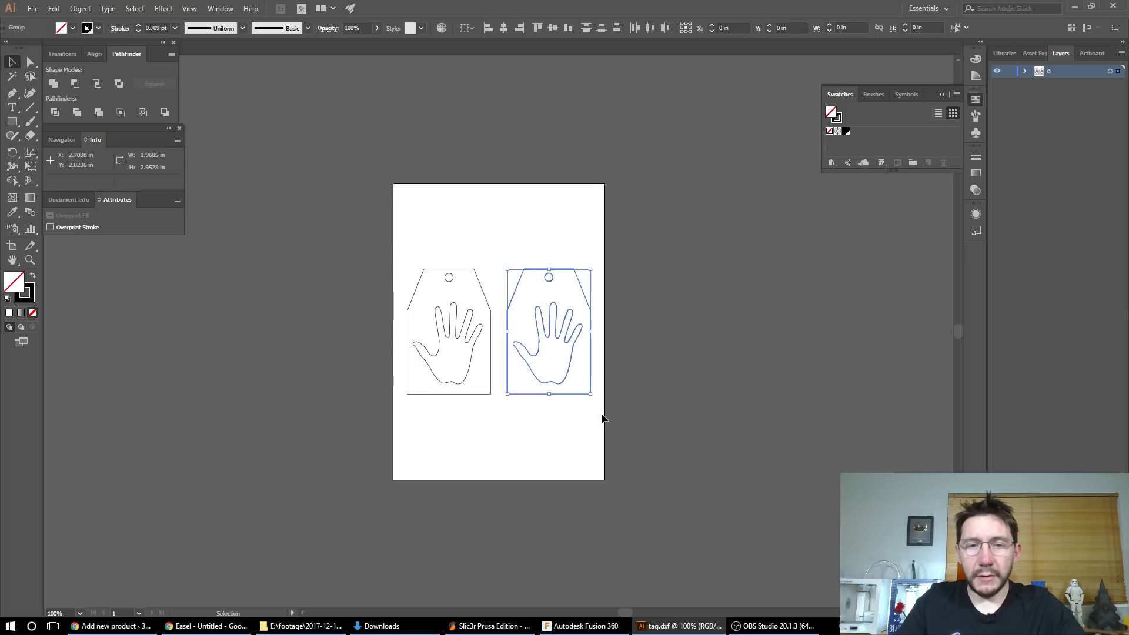
pyautogui.press('Delete')
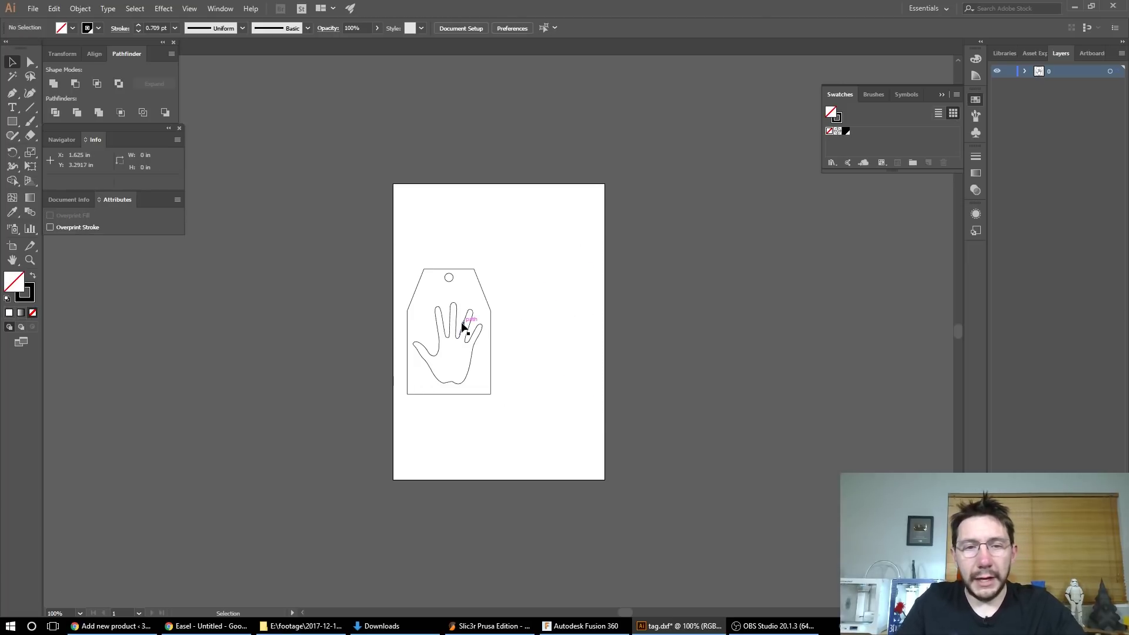
pyautogui.moveTo(404, 228); pyautogui.dragTo(515, 412)
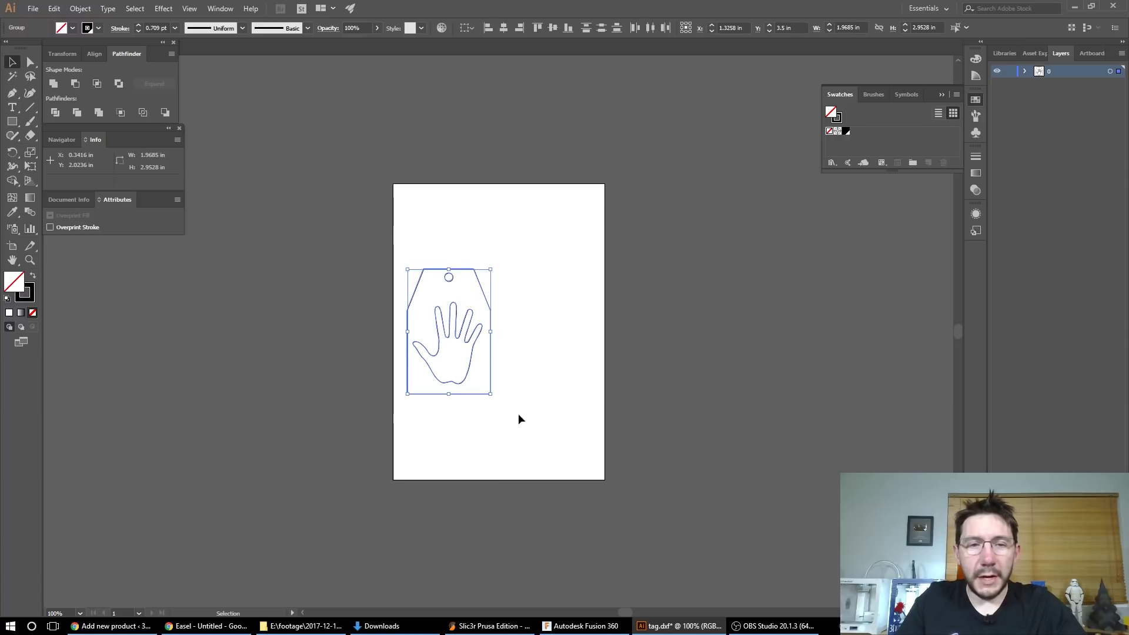
pyautogui.click(527, 275)
pyautogui.scroll(-2, 461, 316)
pyautogui.scroll(1, 456, 315)
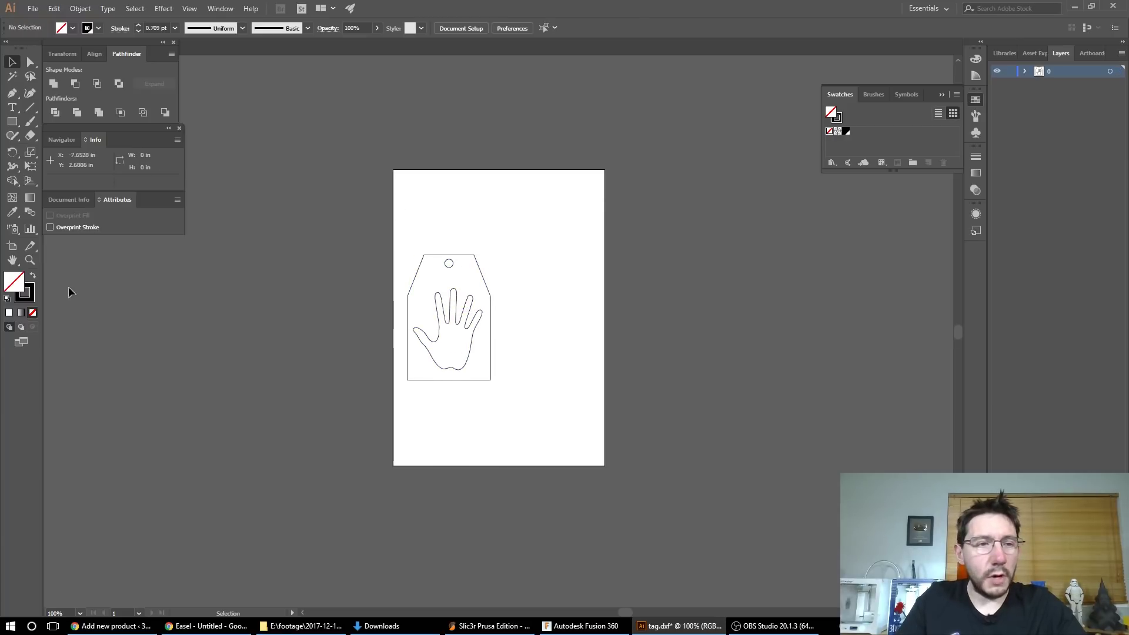
pyautogui.click(30, 259)
pyautogui.moveTo(435, 297); pyautogui.dragTo(616, 470)
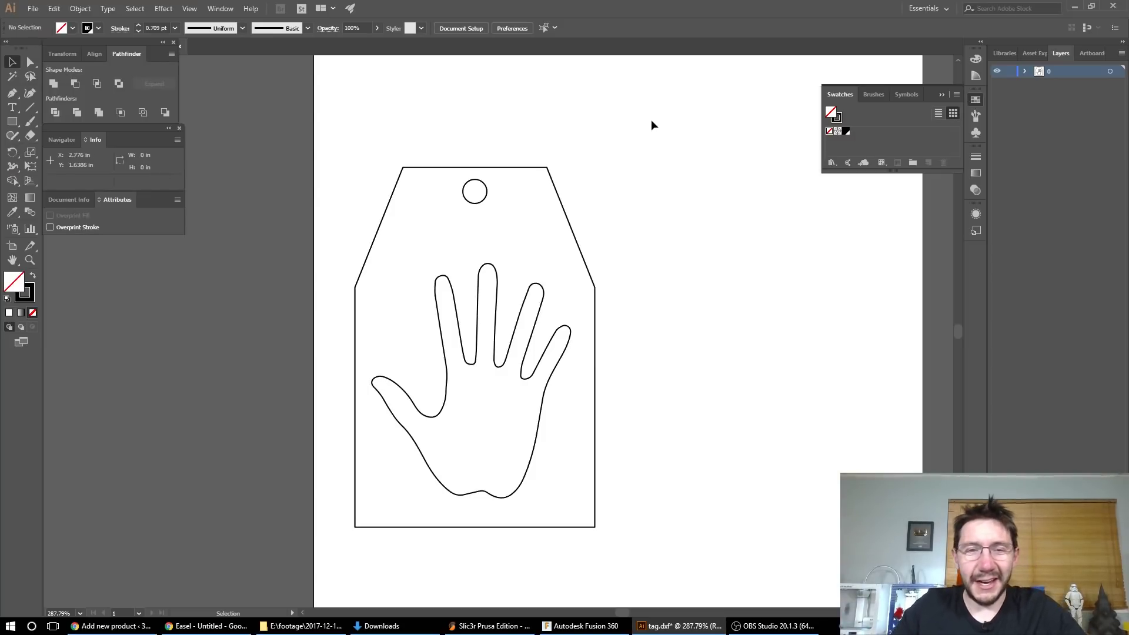
# Step: Join the hand outline into one path with Object > Path > Join
pyautogui.click(420, 168)
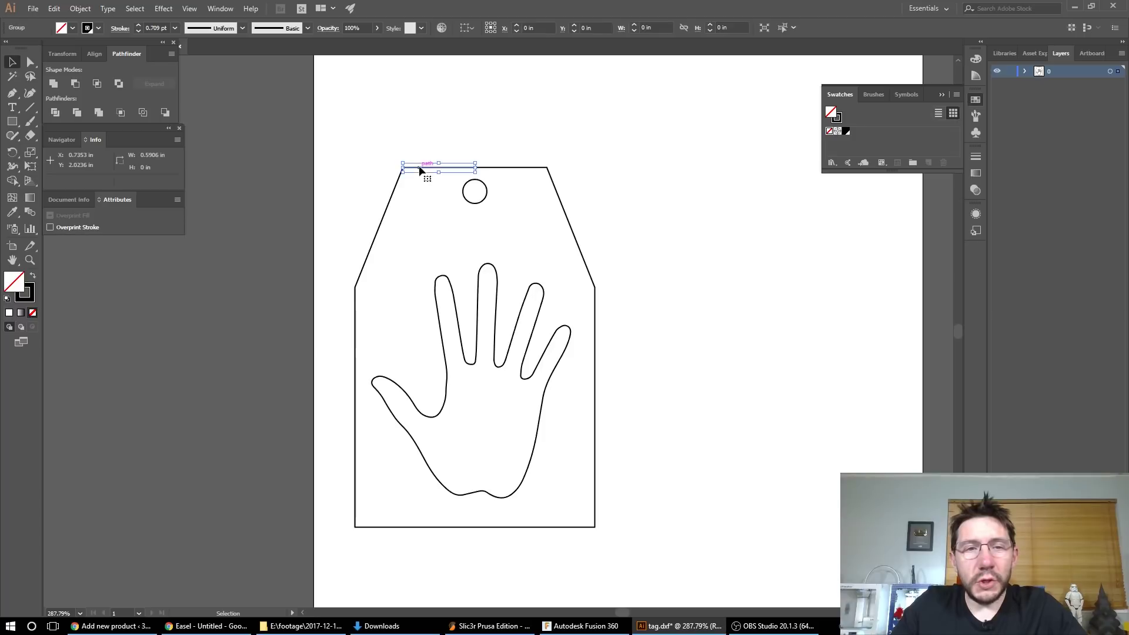
pyautogui.click(391, 195)
pyautogui.click(656, 372)
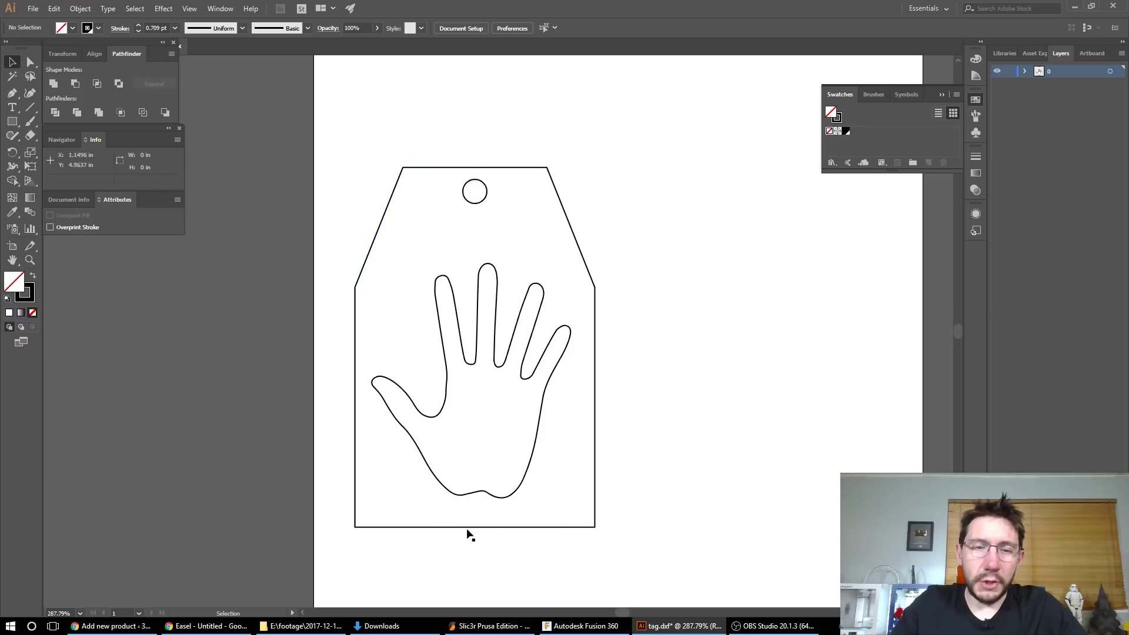
pyautogui.moveTo(461, 492); pyautogui.dragTo(379, 259)
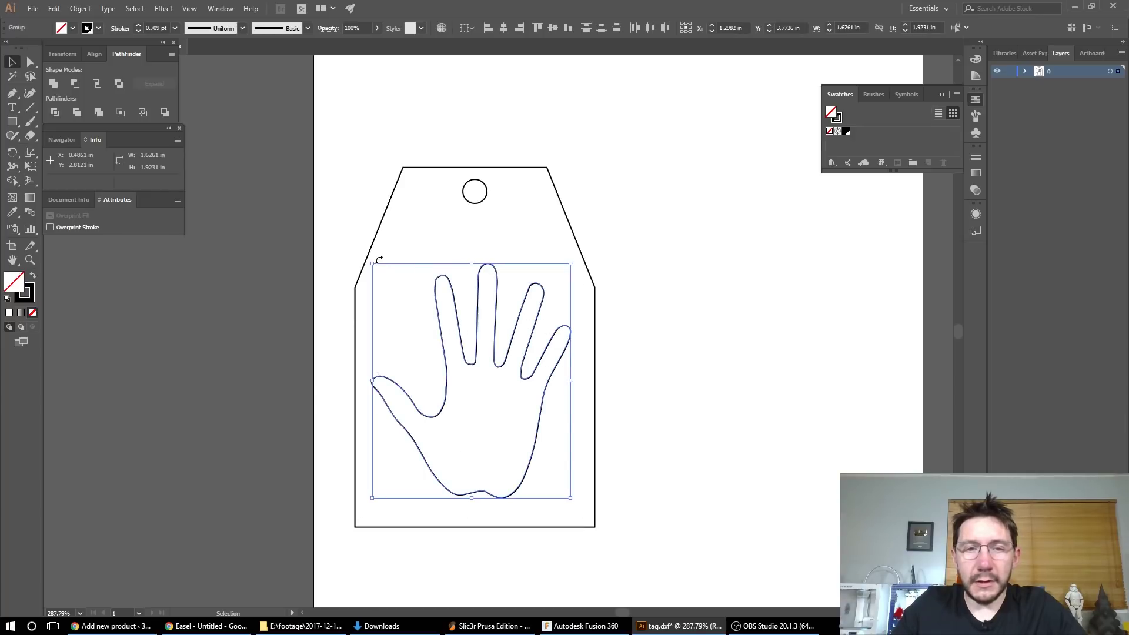
pyautogui.click(88, 11)
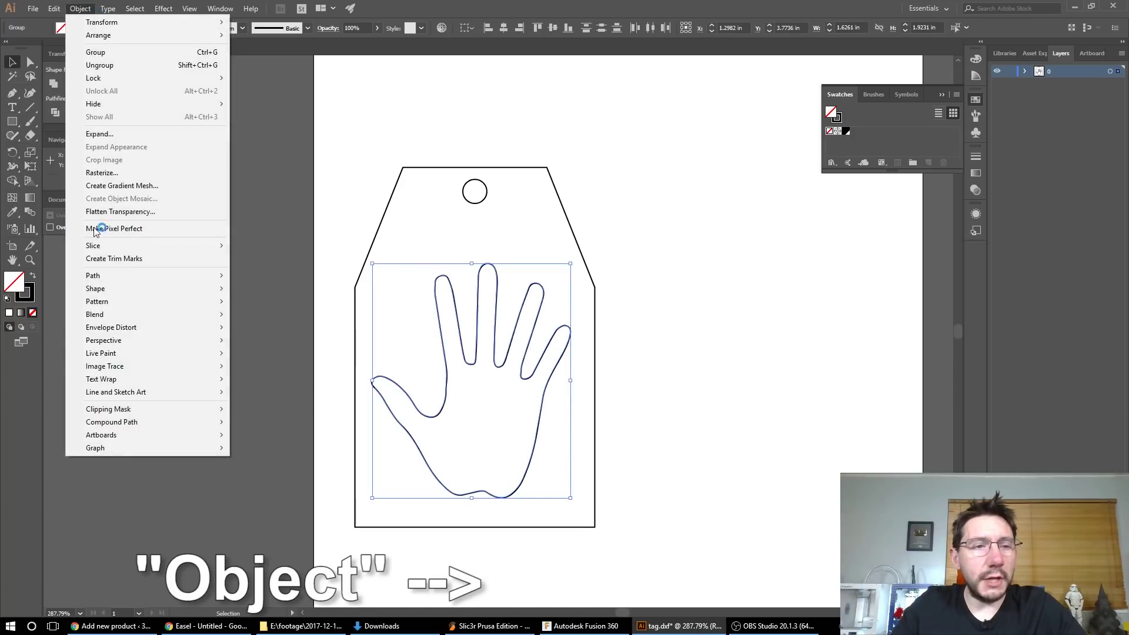
pyautogui.moveTo(176, 275)
pyautogui.click(267, 276)
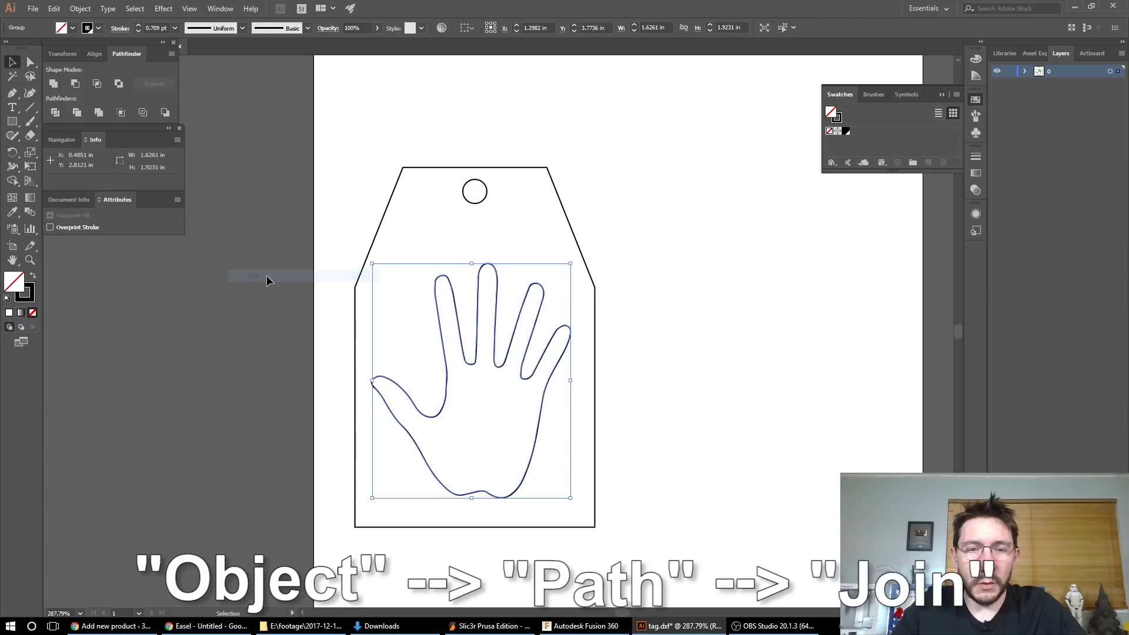
pyautogui.click(405, 244)
pyautogui.click(453, 297)
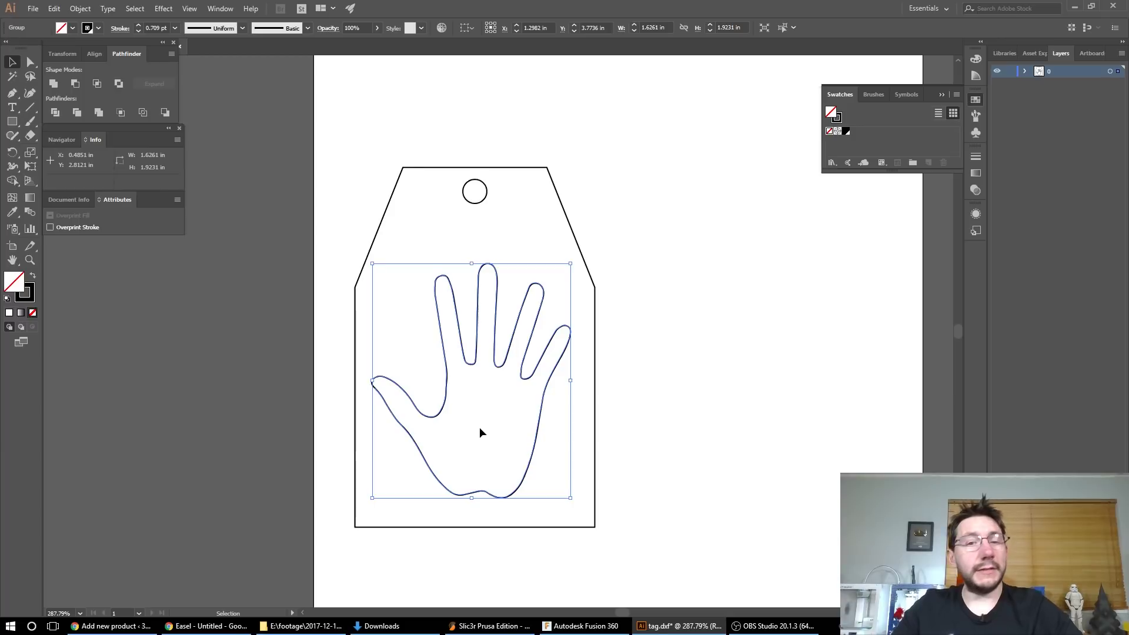
pyautogui.click(518, 243)
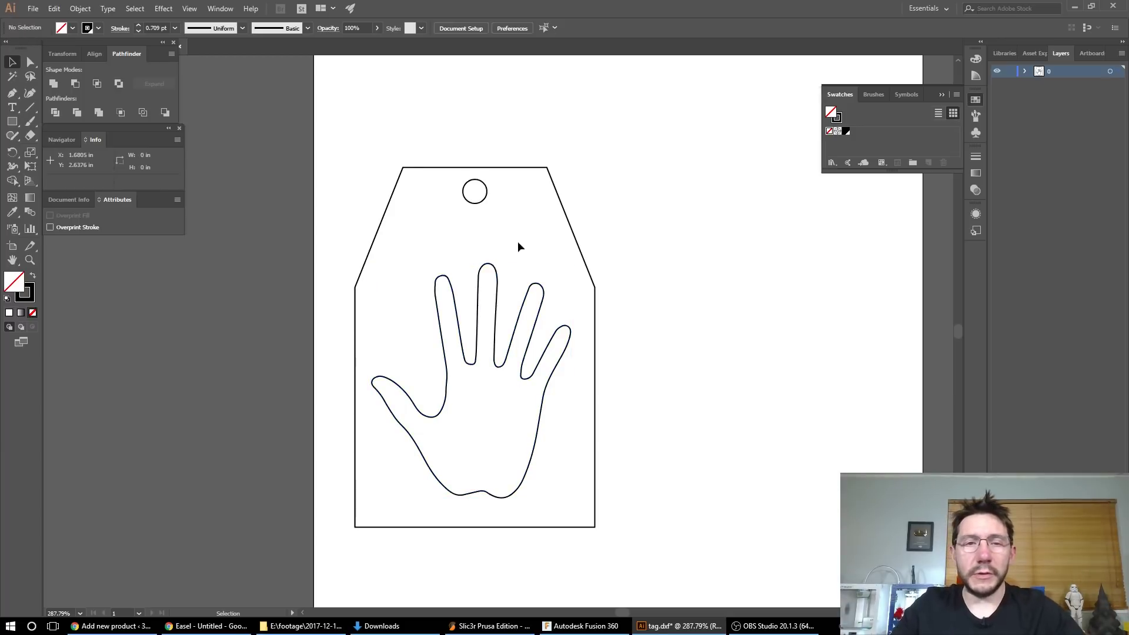
# Step: Select the top, slanted, vertical and bottom tag edges and join them into one outline
pyautogui.click(480, 203)
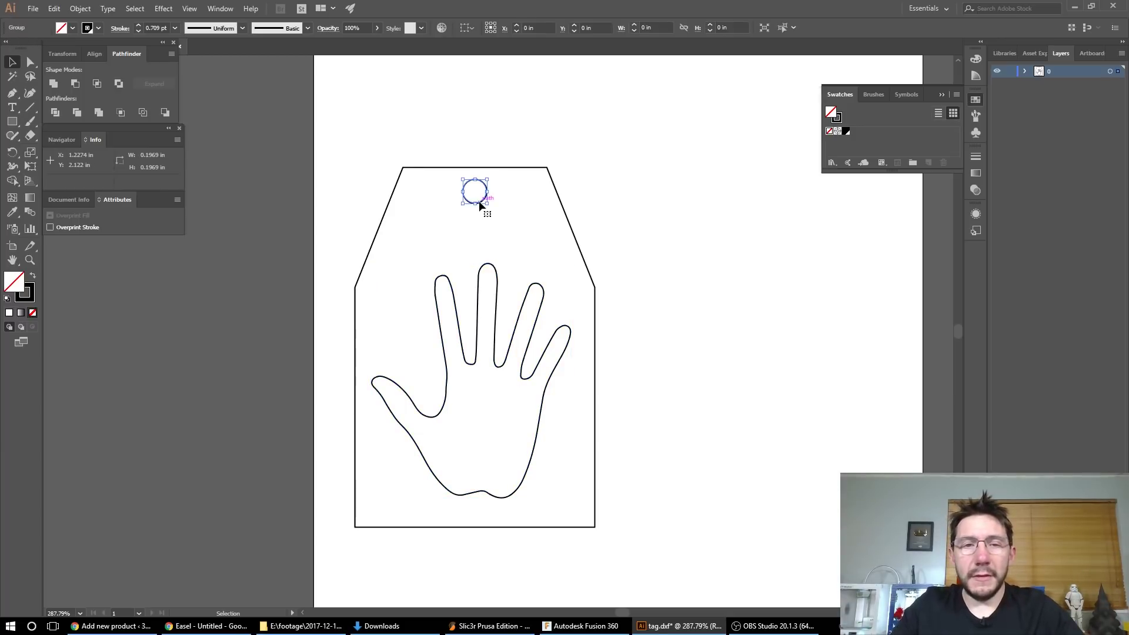
pyautogui.click(571, 235)
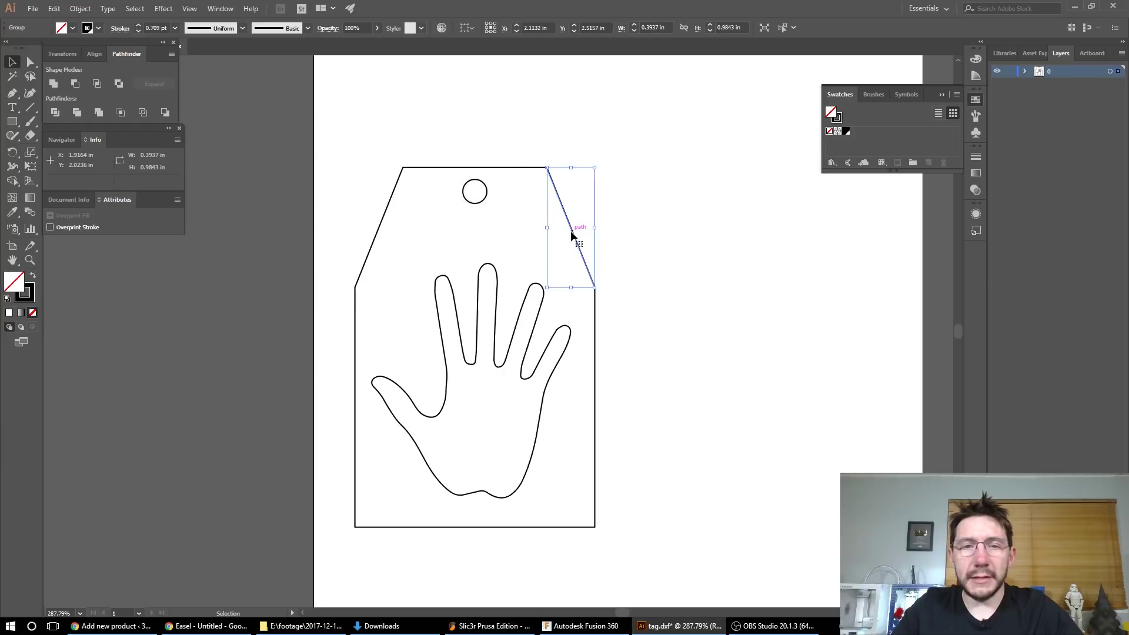
pyautogui.keyDown('shift'); pyautogui.click(515, 168); pyautogui.keyUp('shift')
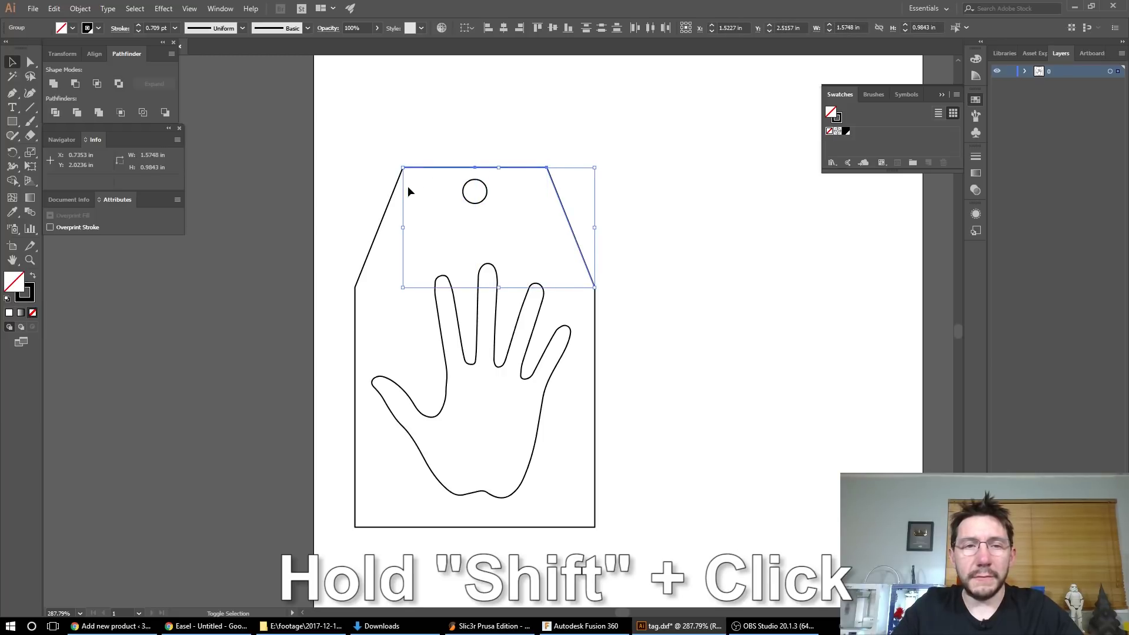
pyautogui.keyDown('shift'); pyautogui.click(392, 194); pyautogui.keyUp('shift')
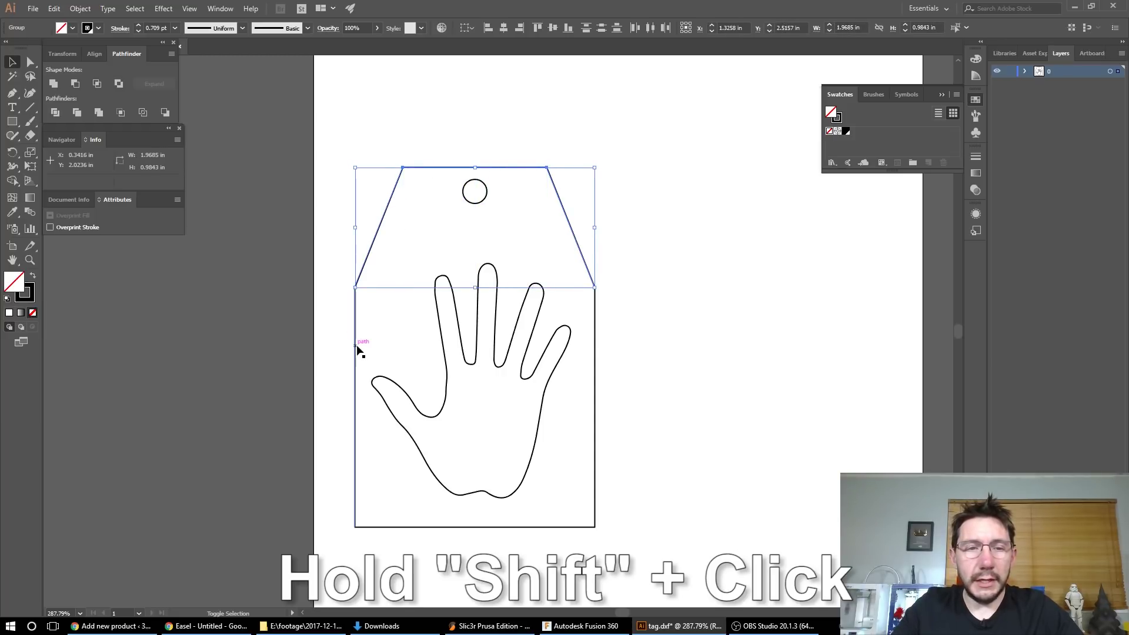
pyautogui.keyDown('shift'); pyautogui.click(356, 347); pyautogui.keyUp('shift')
pyautogui.keyDown('shift'); pyautogui.click(510, 527); pyautogui.keyUp('shift')
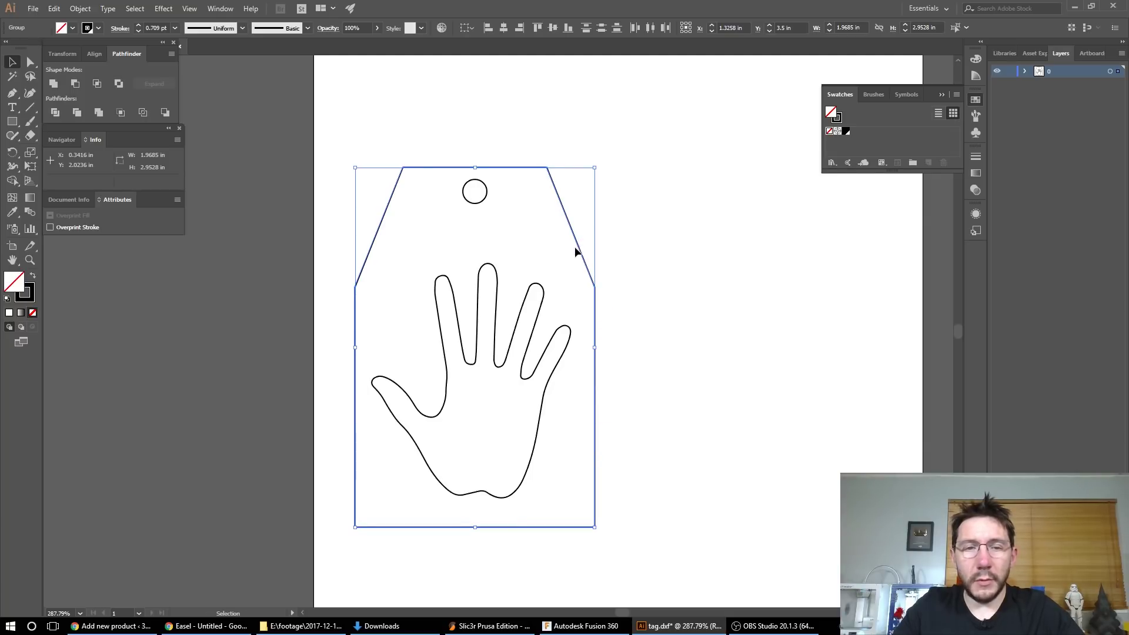
pyautogui.click(80, 8)
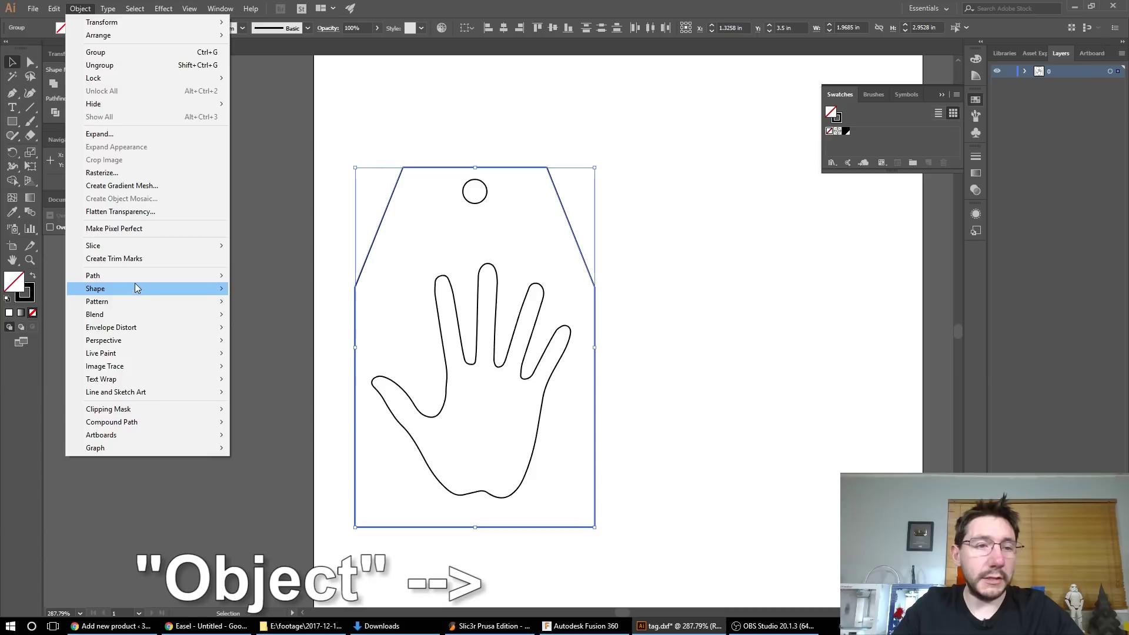
pyautogui.moveTo(140, 280)
pyautogui.click(247, 275)
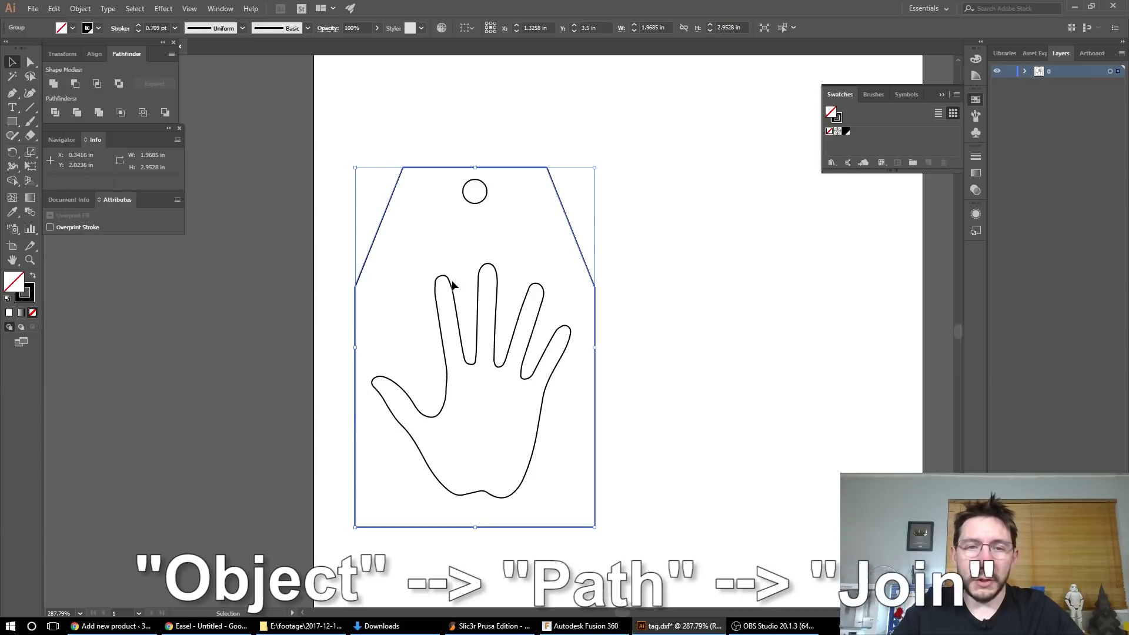
pyautogui.click(677, 322)
pyautogui.click(594, 302)
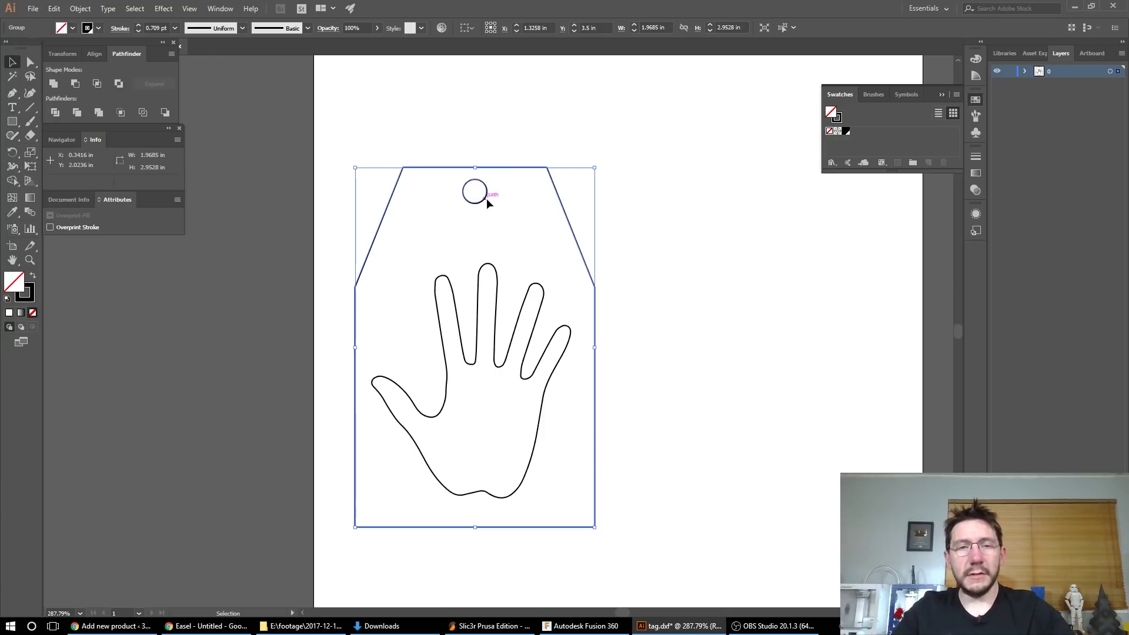
pyautogui.click(667, 353)
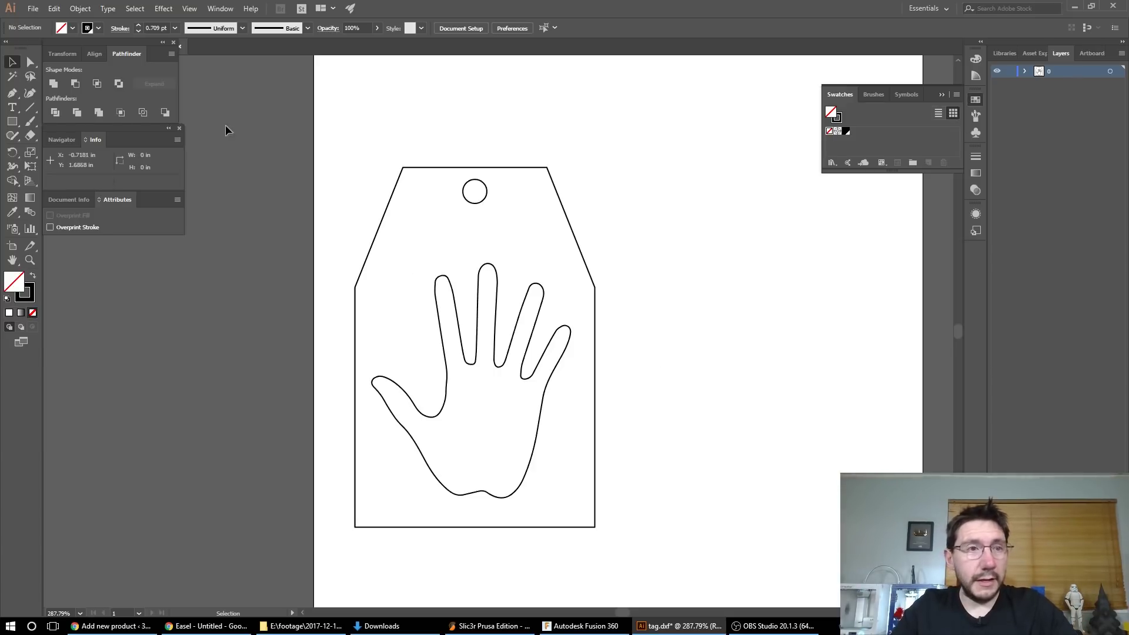
# Step: Save the design as tag.svg in SVG format with the default SVG options
pyautogui.click(33, 8)
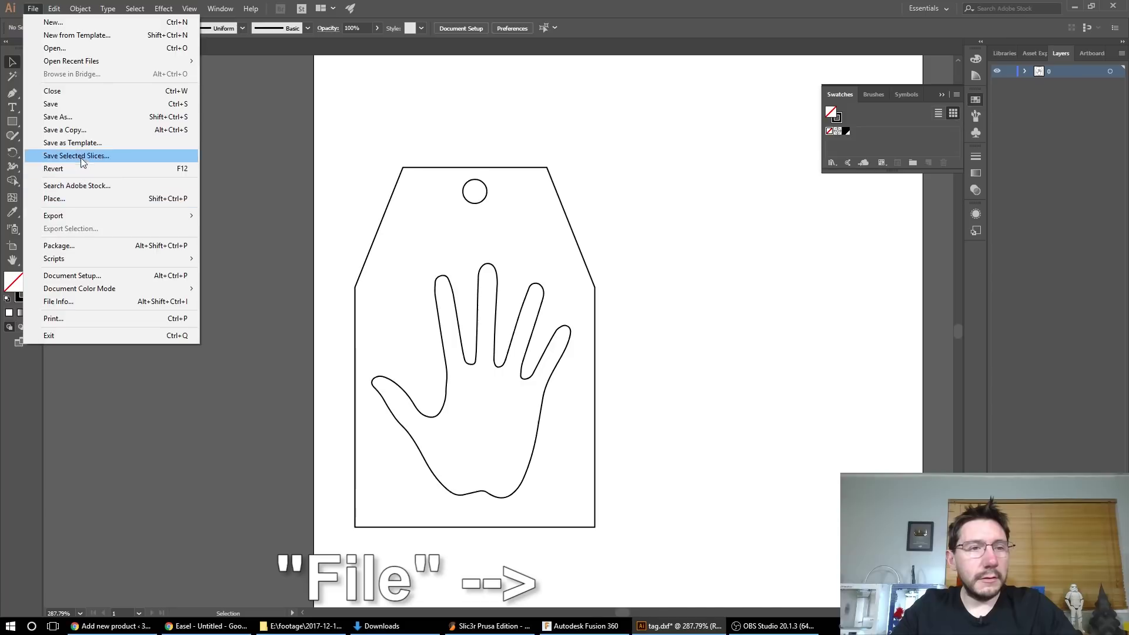
pyautogui.click(82, 117)
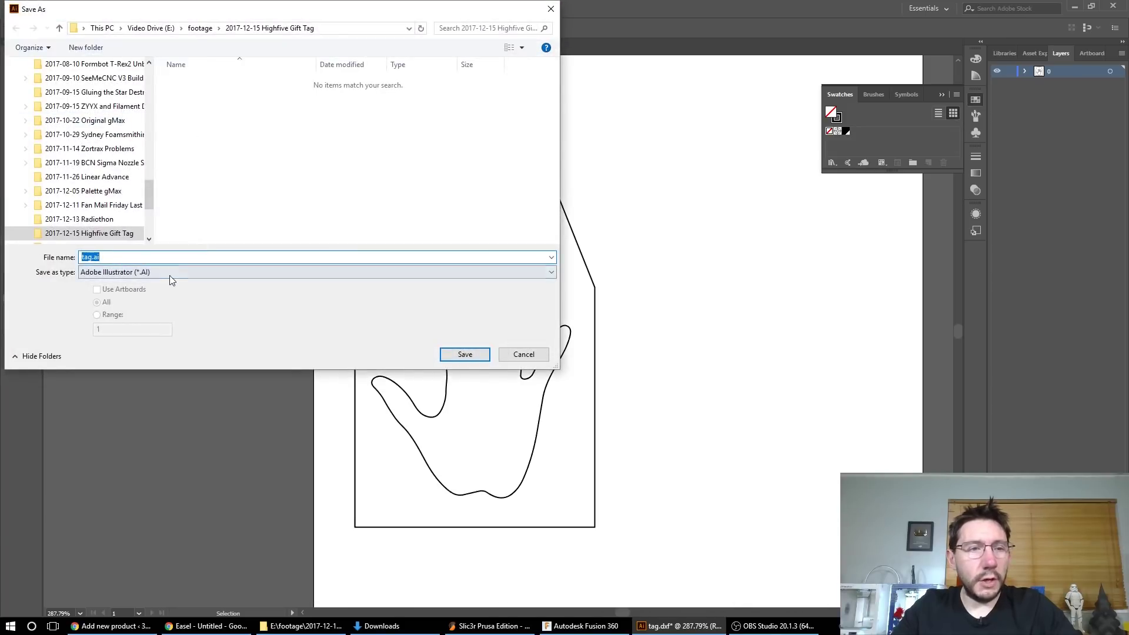
pyautogui.click(168, 275)
pyautogui.click(151, 317)
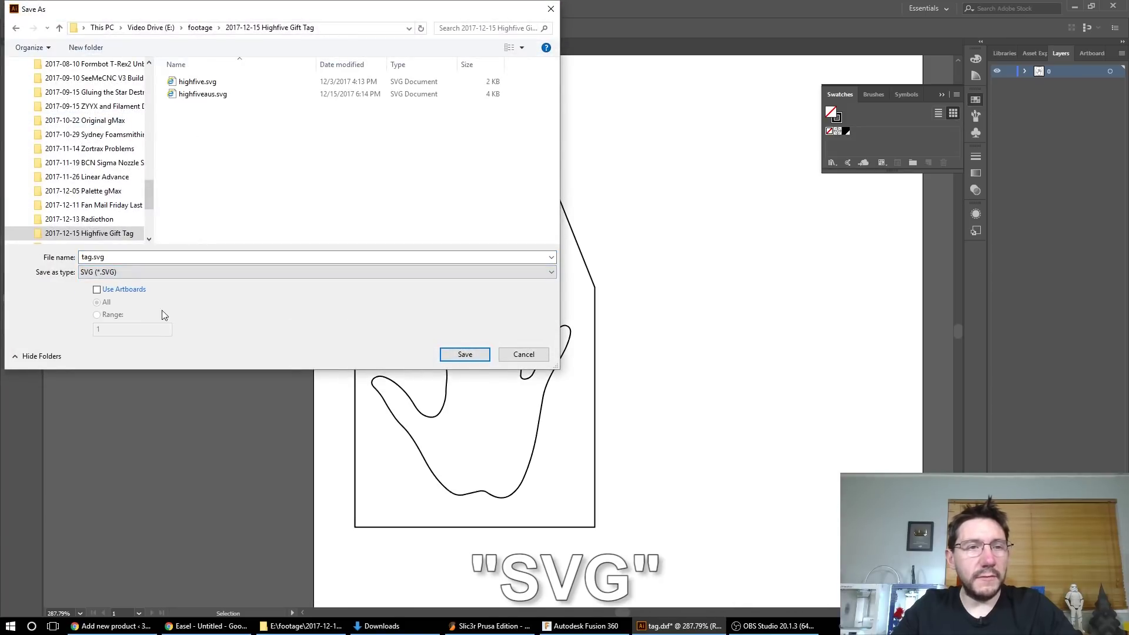
pyautogui.click(463, 354)
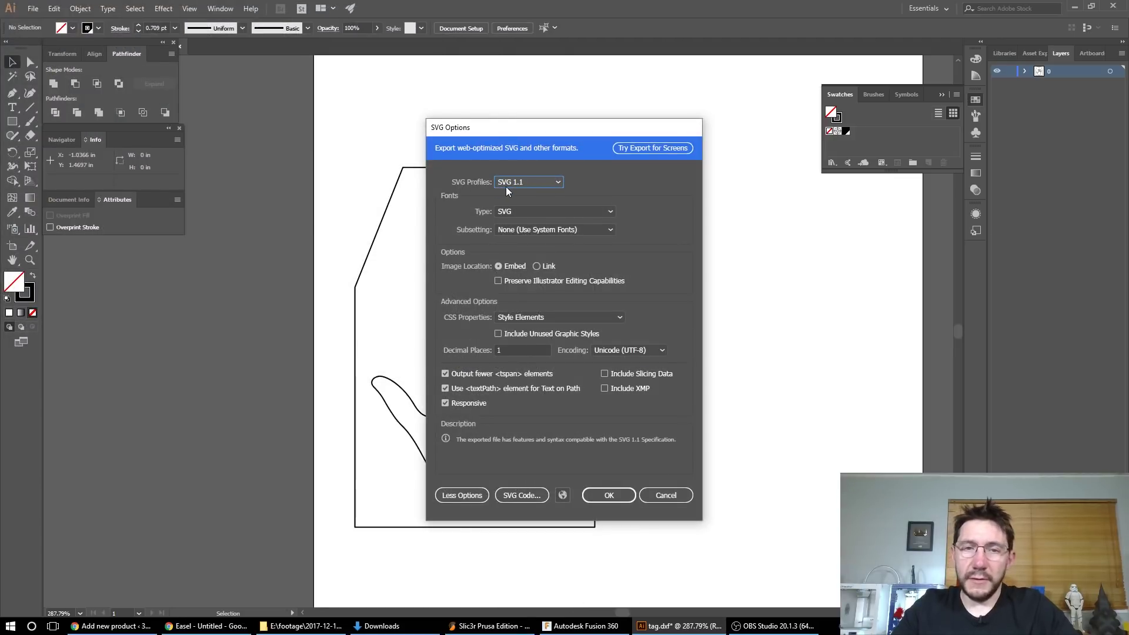
pyautogui.click(615, 496)
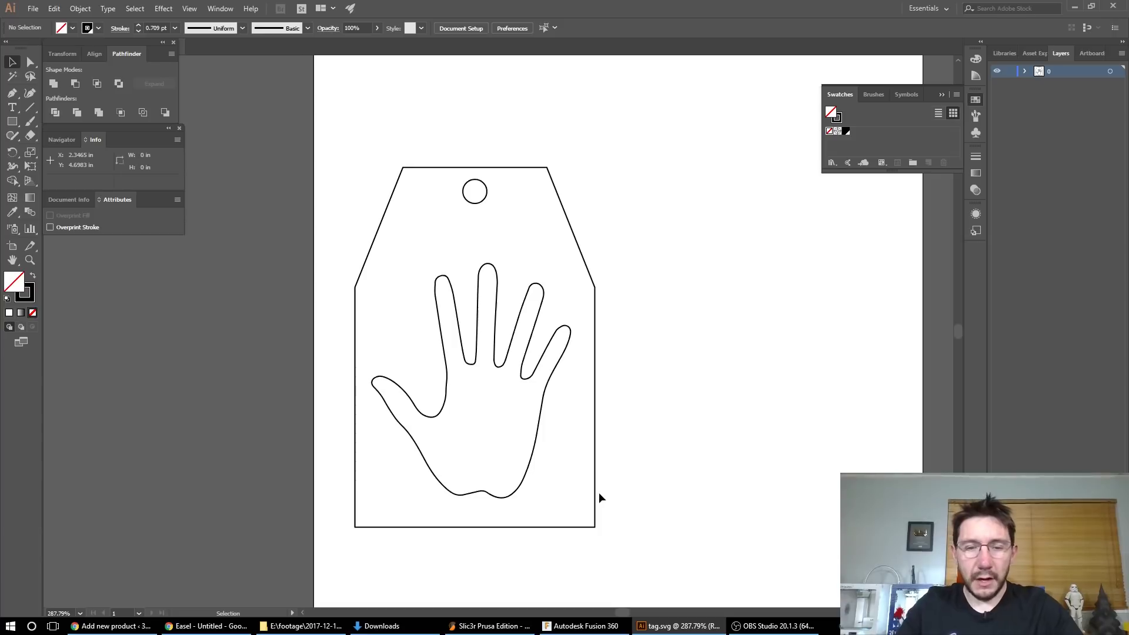
pyautogui.hotkey('alt', 'Tab')
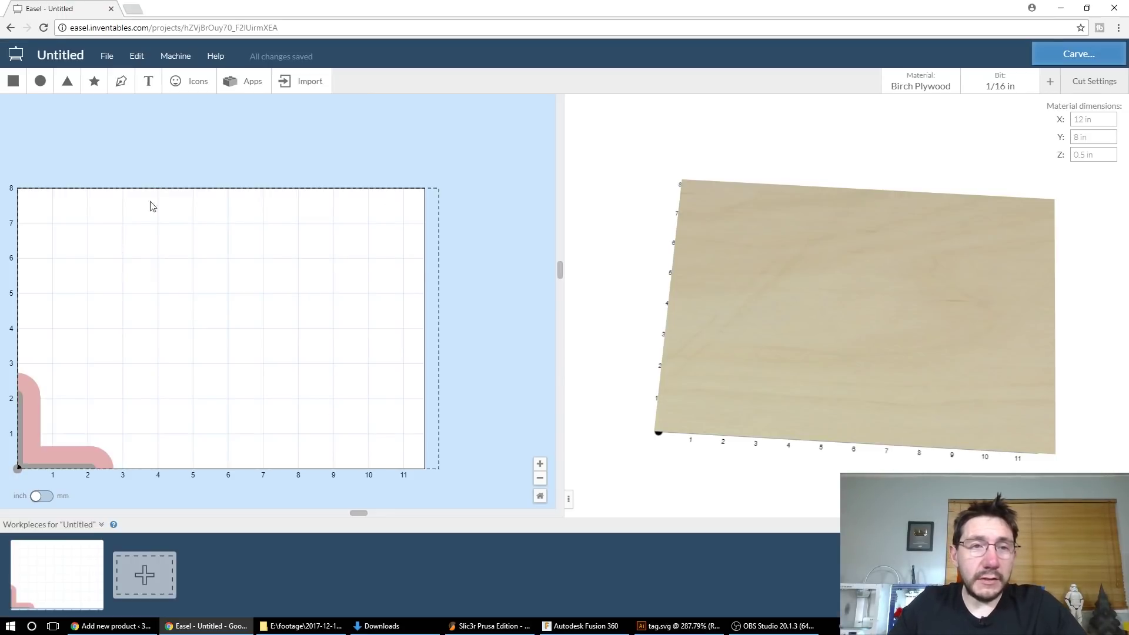
# Step: Import tag.svg onto the Easel canvas and drag the hand tag toward the board centre
pyautogui.click(310, 85)
pyautogui.click(316, 104)
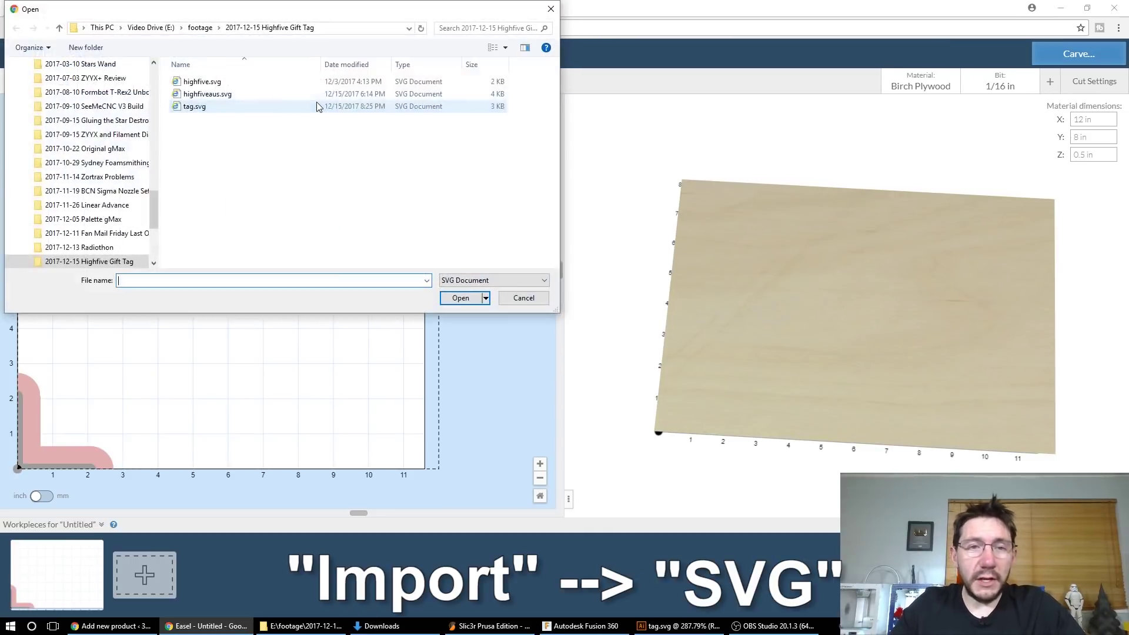
pyautogui.click(317, 105)
pyautogui.click(459, 302)
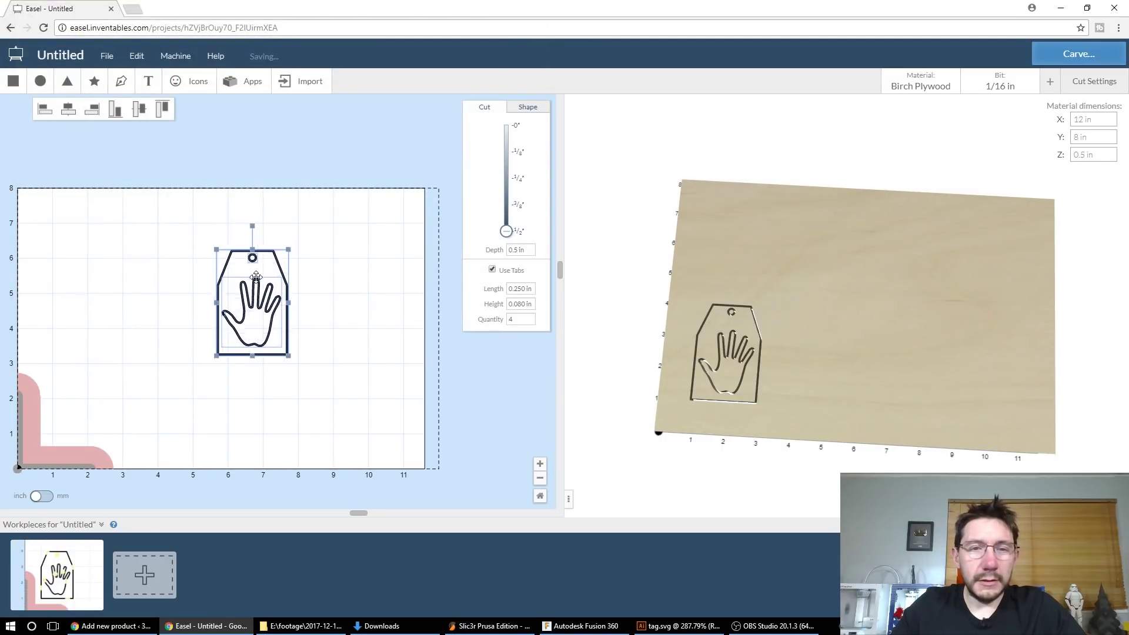
pyautogui.moveTo(255, 276); pyautogui.dragTo(231, 286)
pyautogui.click(292, 298)
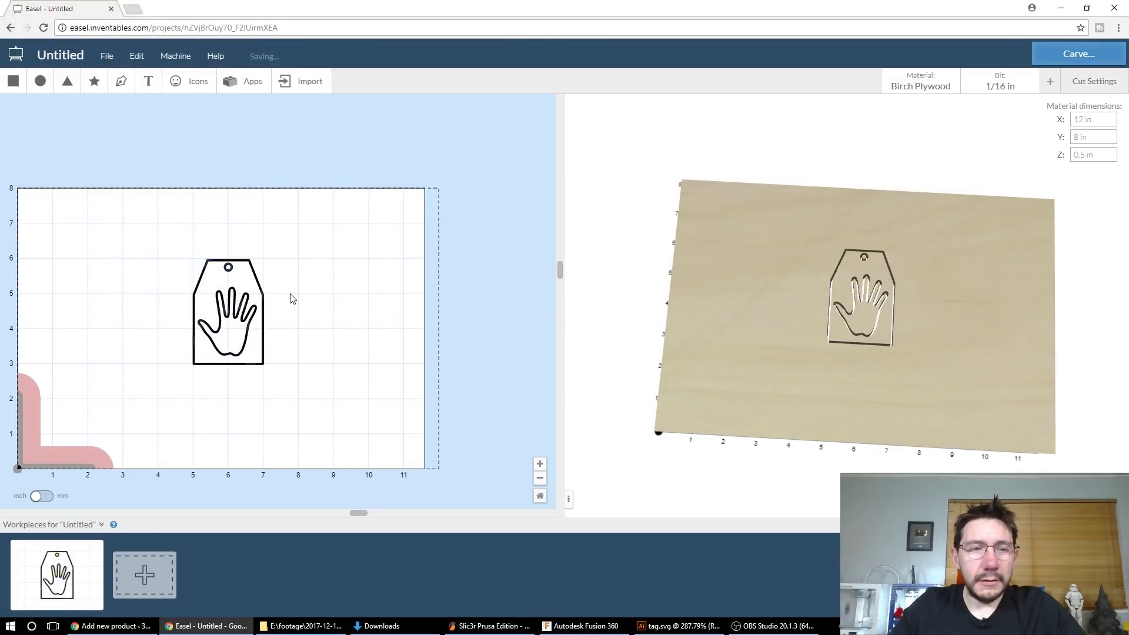
# Step: Give the tag's hanging hole a Fill cut type so it becomes a pocket
pyautogui.click(253, 268)
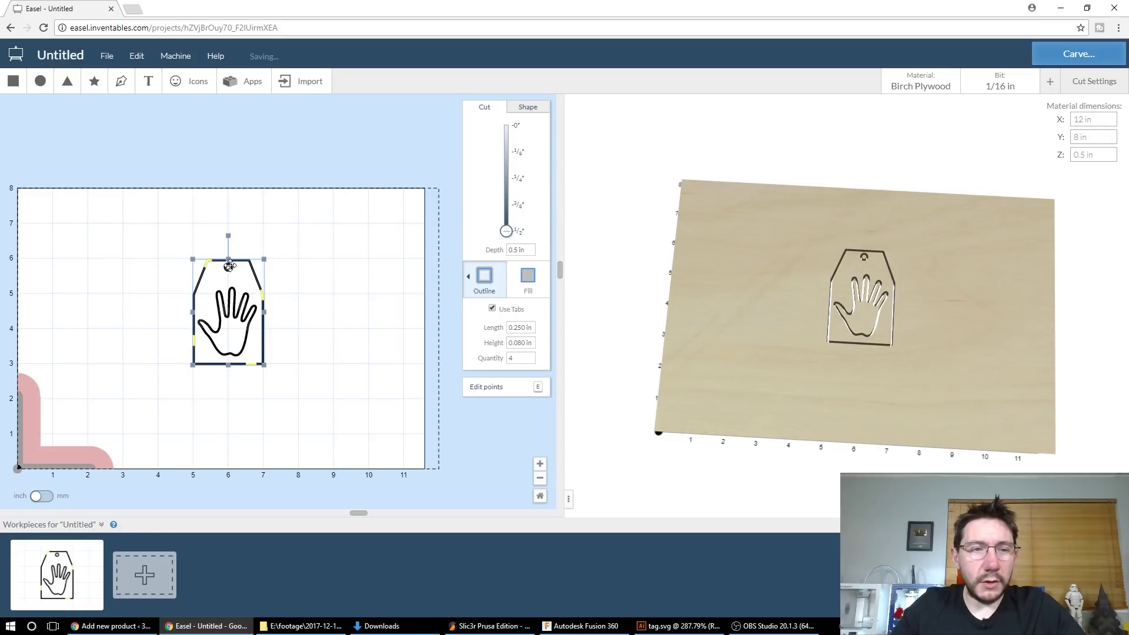
pyautogui.click(515, 285)
pyautogui.click(252, 319)
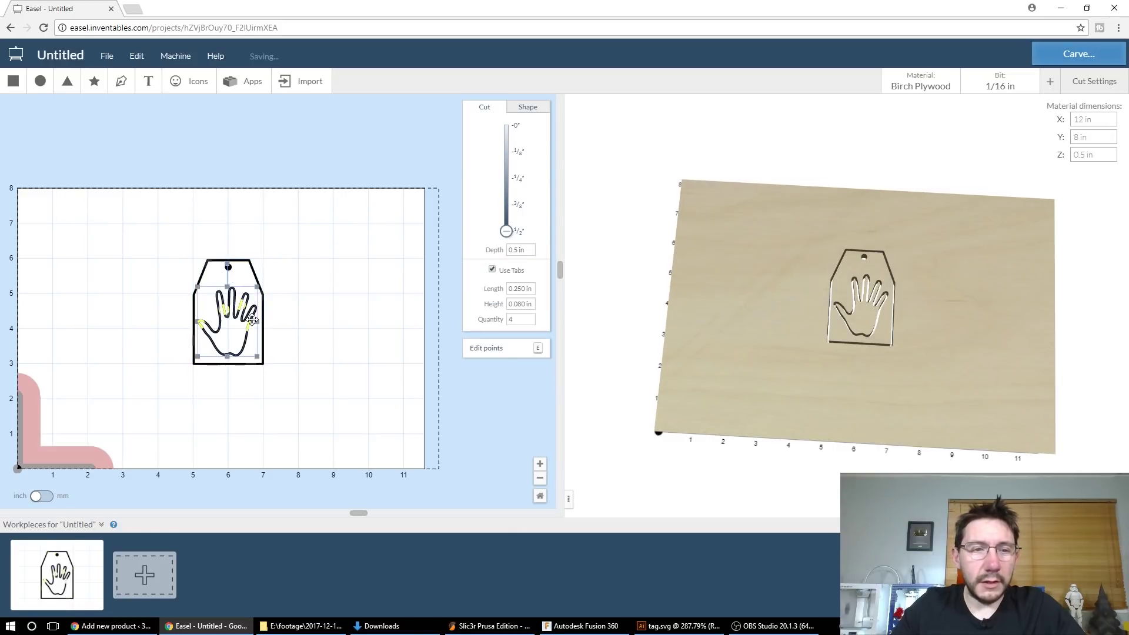
pyautogui.click(333, 344)
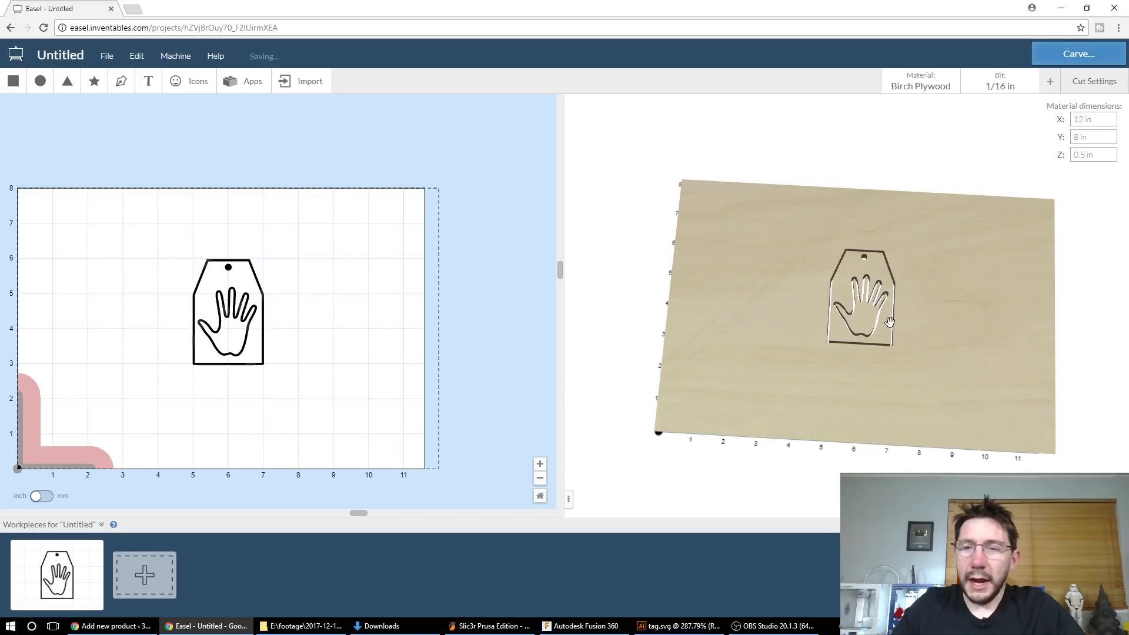
pyautogui.scroll(5, 878, 309)
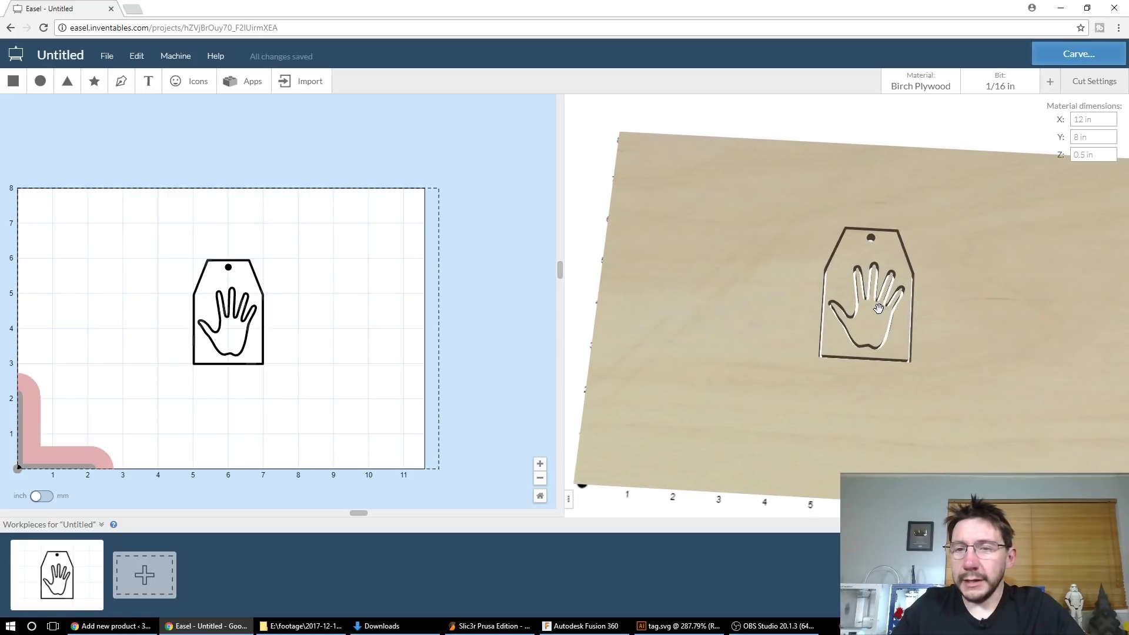
pyautogui.scroll(-1, 925, 282)
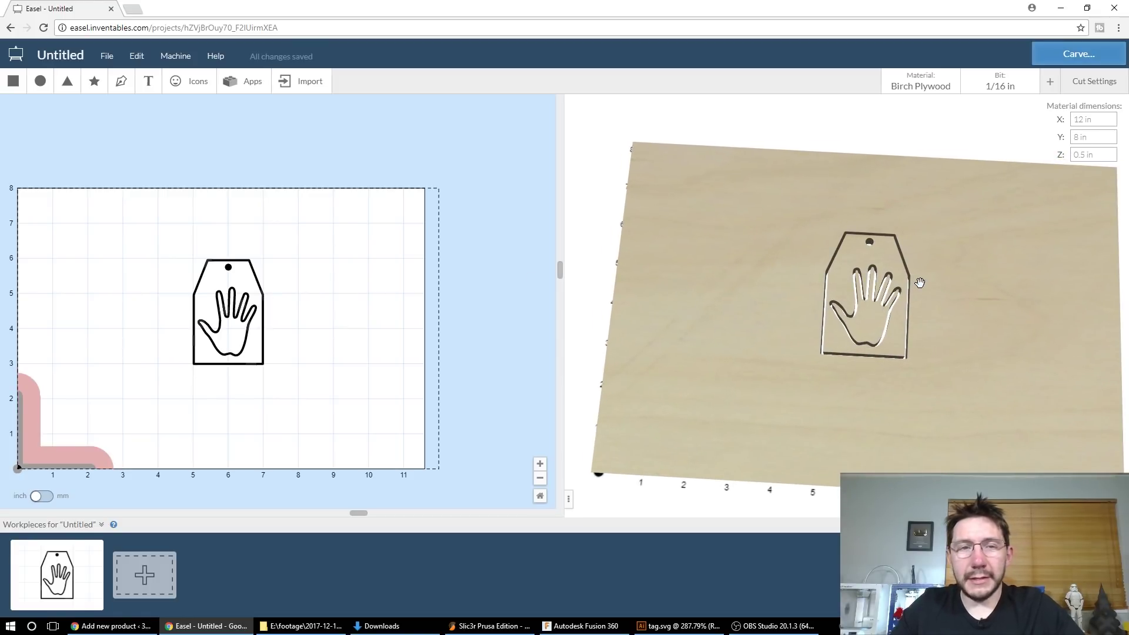
pyautogui.scroll(-2, 920, 283)
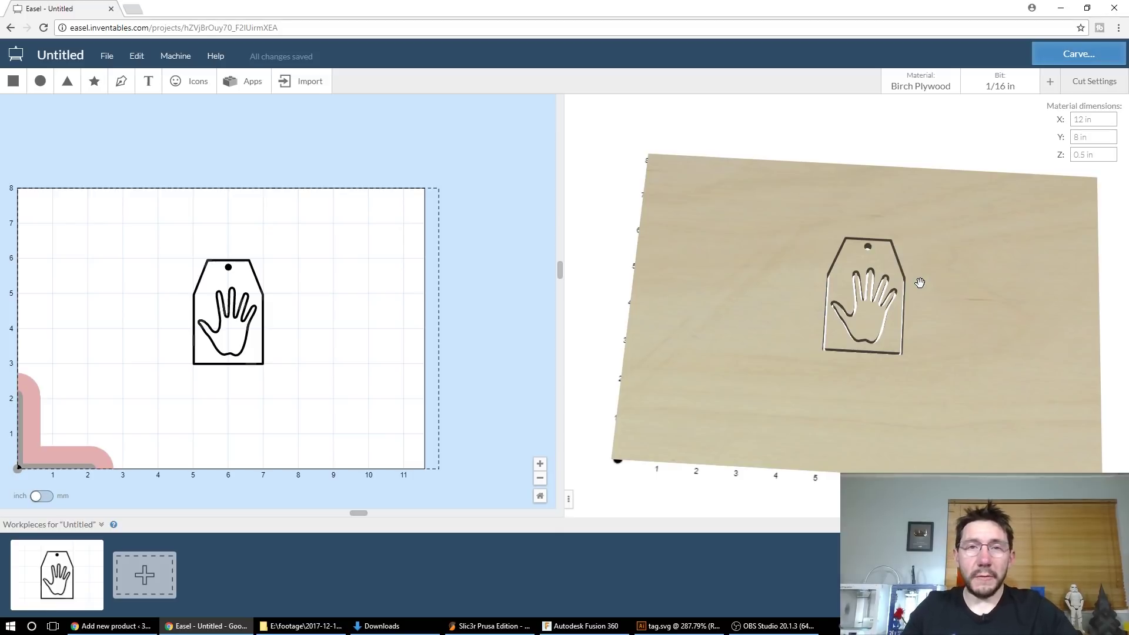